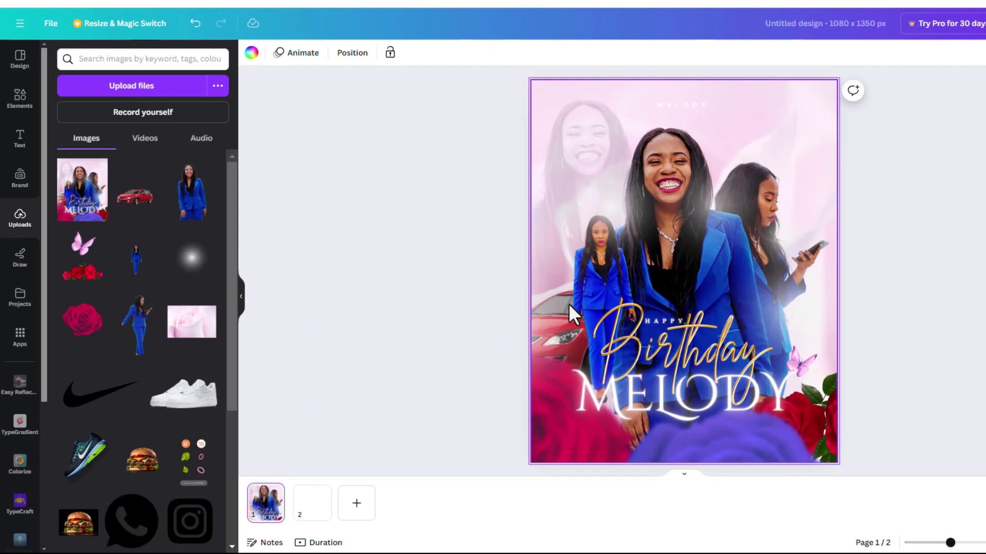
- Place the pale pink rose image on the blank second page and enlarge it to fill the page as the background
left_click(328, 509)
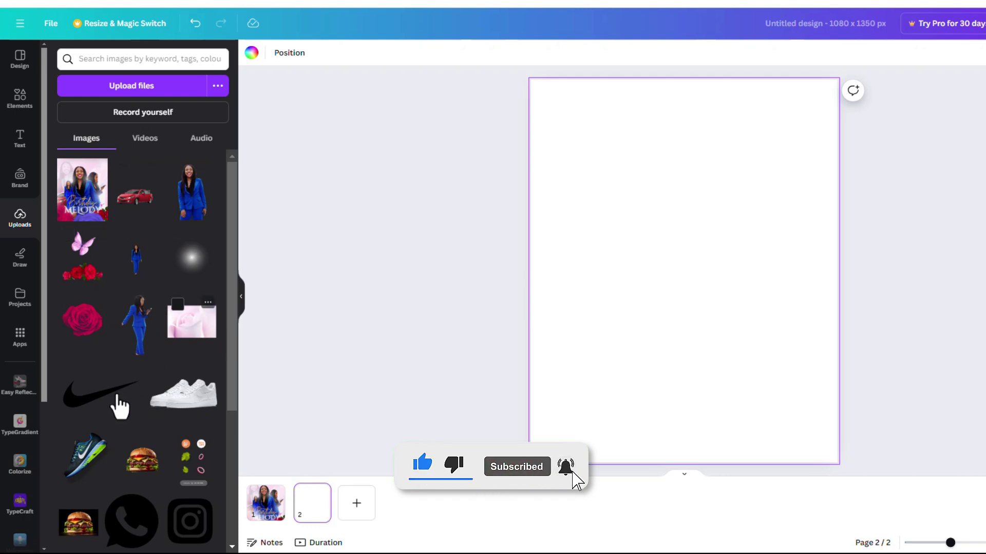
left_click(192, 322)
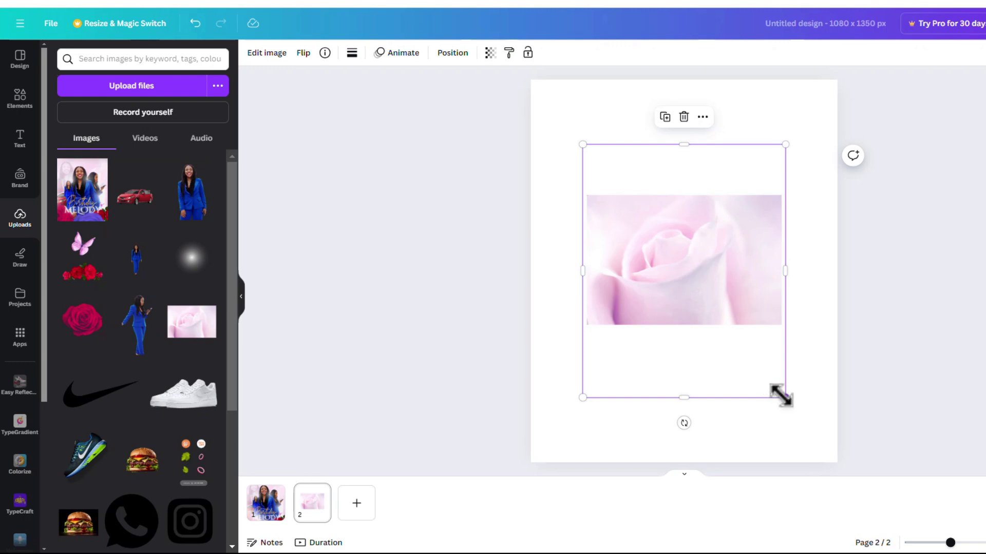
left_click_drag(786, 396, 983, 528)
left_click_drag(836, 341, 817, 355)
left_click(441, 258)
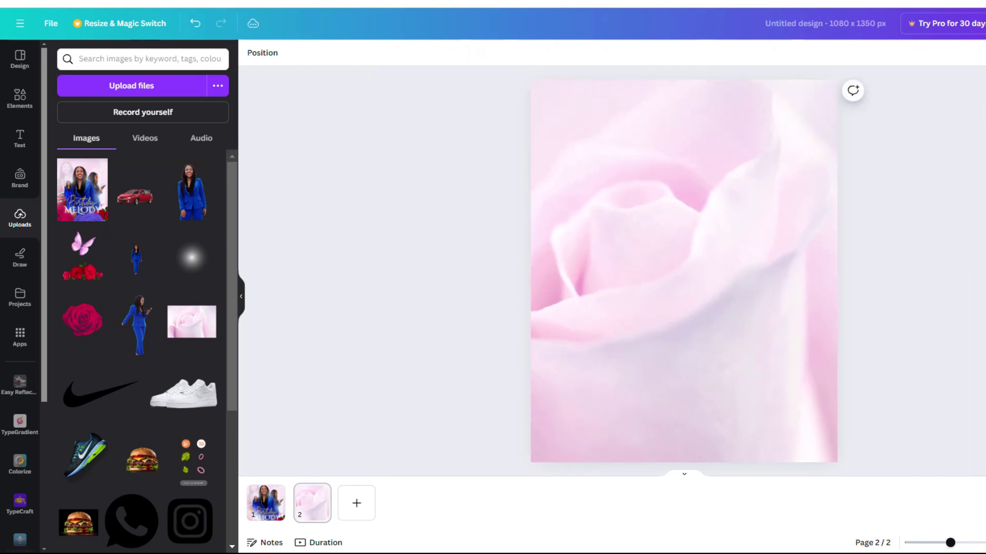
- Add the smiling woman at the page centre, the red car at the left edge and the woman with the phone at the lower right
left_click(194, 211)
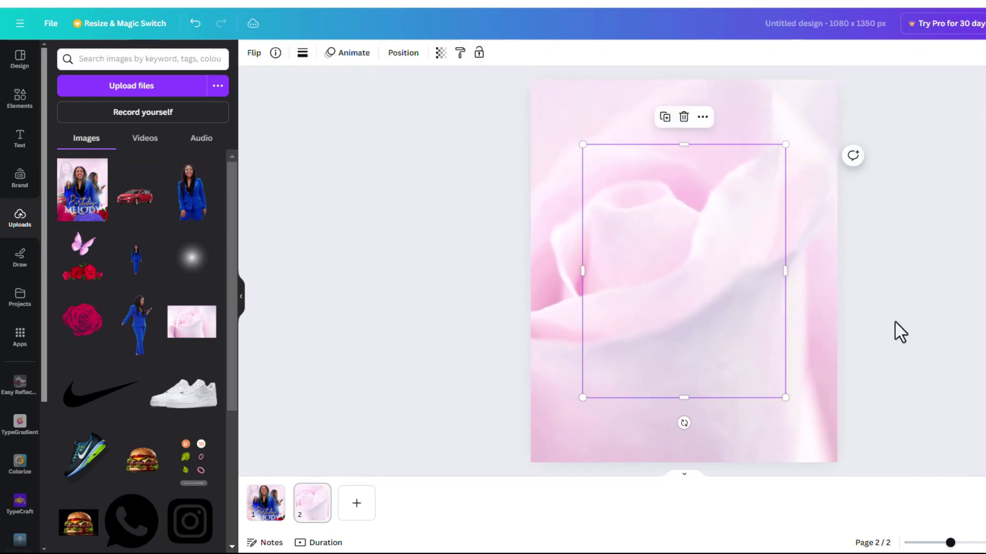
left_click(140, 199)
left_click_drag(705, 315, 578, 353)
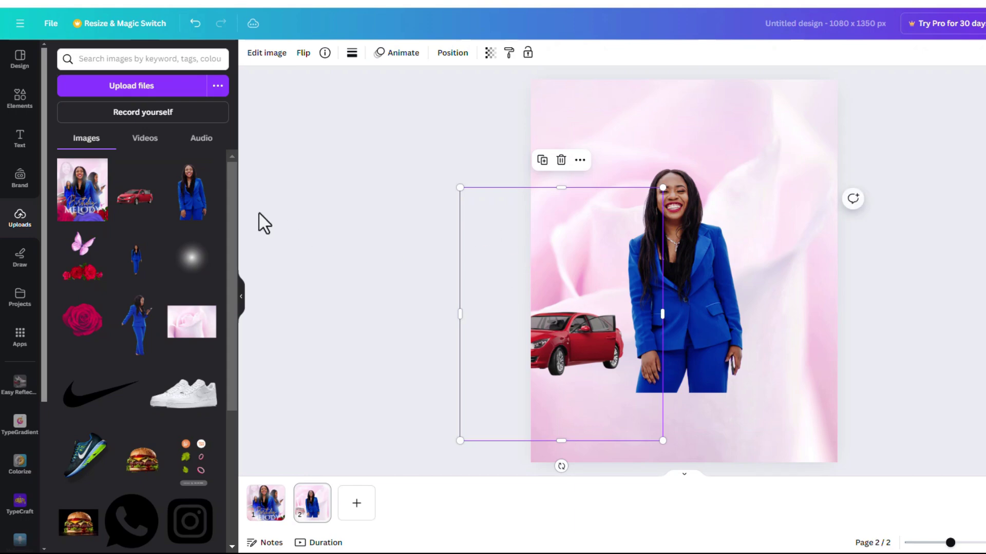
left_click_drag(143, 340, 741, 384)
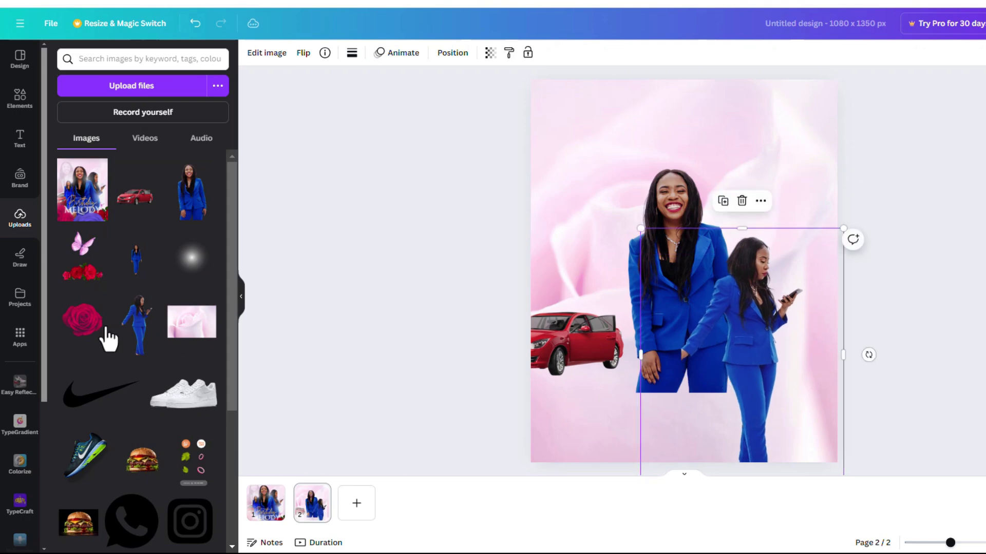
- Add the small full-length cutout of the woman, enlarge it slightly and place it between the car and the central portrait
left_click(135, 266)
left_click_drag(680, 280, 611, 310)
mouse_move(720, 179)
left_mouse_down()
mouse_move(740, 159)
mouse_move(732, 169)
left_mouse_up()
left_click_drag(609, 296, 604, 305)
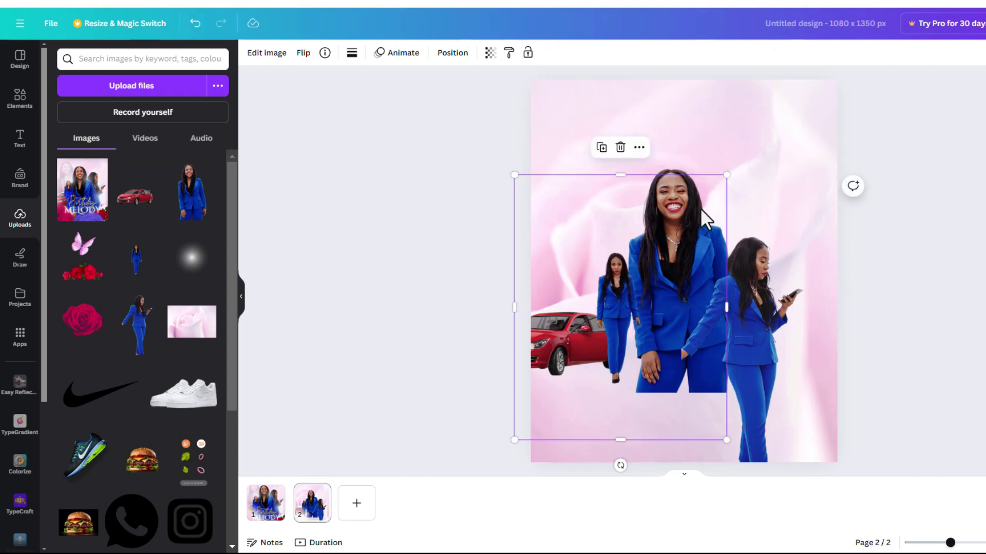
- Enlarge the central smiling woman and position her so the figure runs down to the page's bottom edge
left_click(678, 172)
left_click_drag(786, 145, 865, 86)
left_click_drag(710, 257, 714, 279)
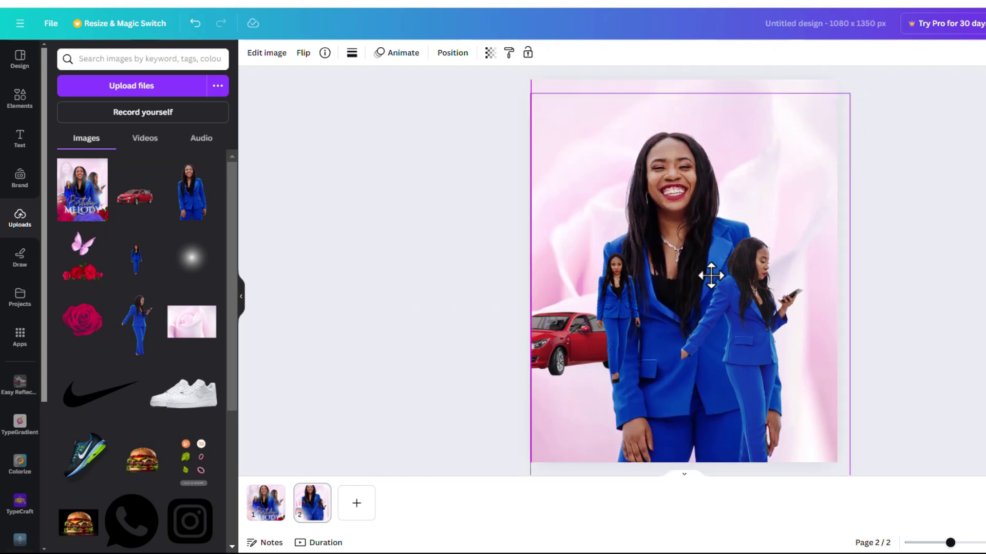
- Move the layer of the woman with the phone below the central portrait's layer, just above the background
left_click(760, 339)
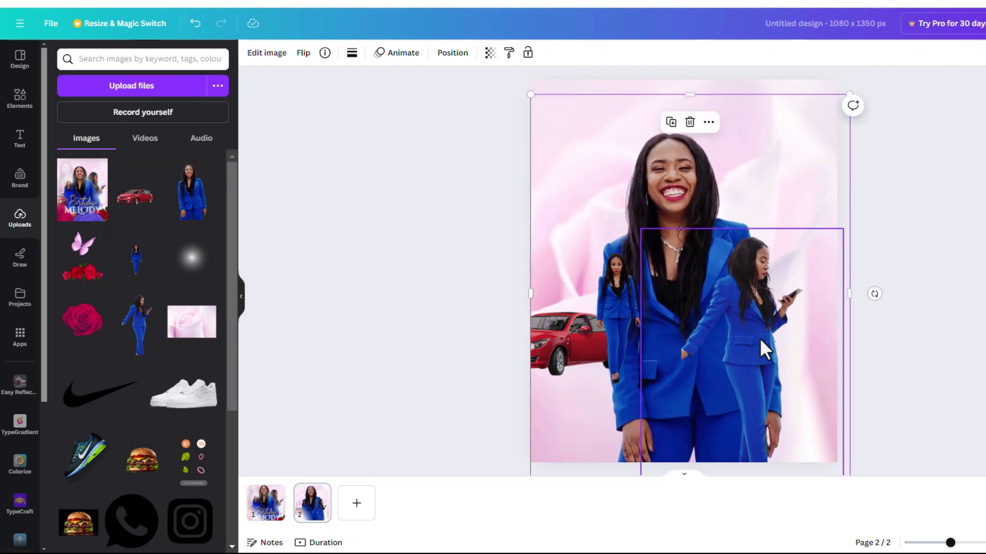
left_click(453, 52)
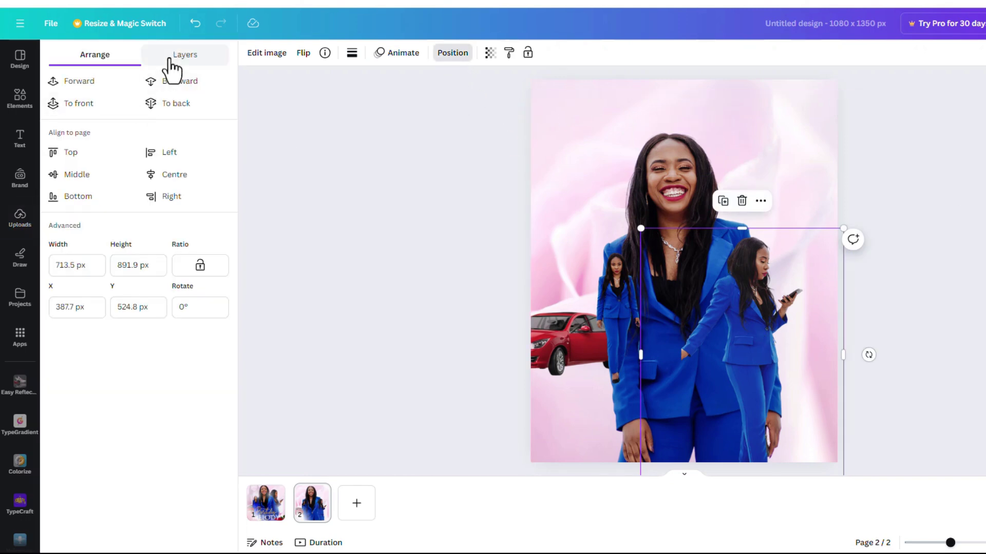
left_click(182, 55)
left_click_drag(184, 174, 181, 244)
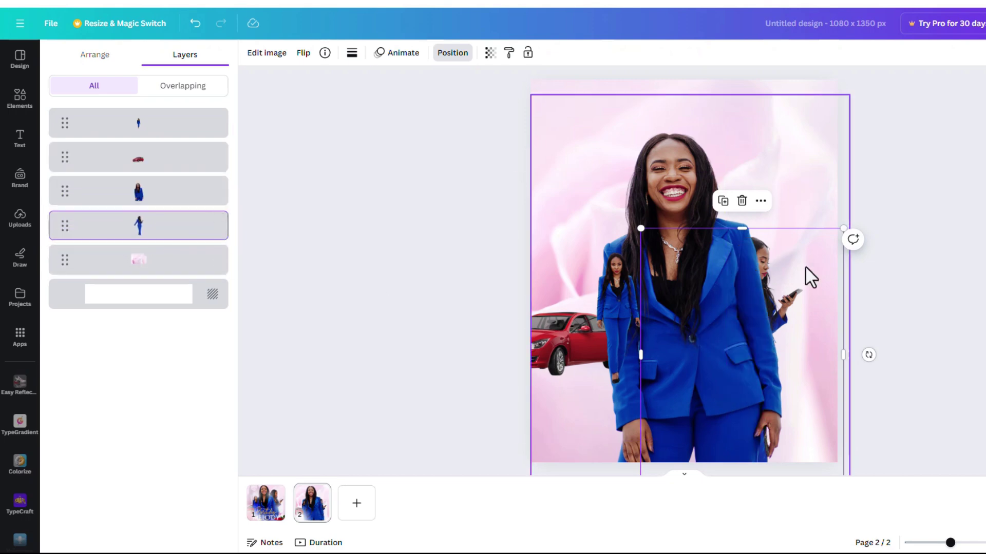
- Raise and enlarge the woman with the phone behind the central woman's shoulder, and shift the small full-length figure in front of the car
left_click_drag(791, 308, 791, 235)
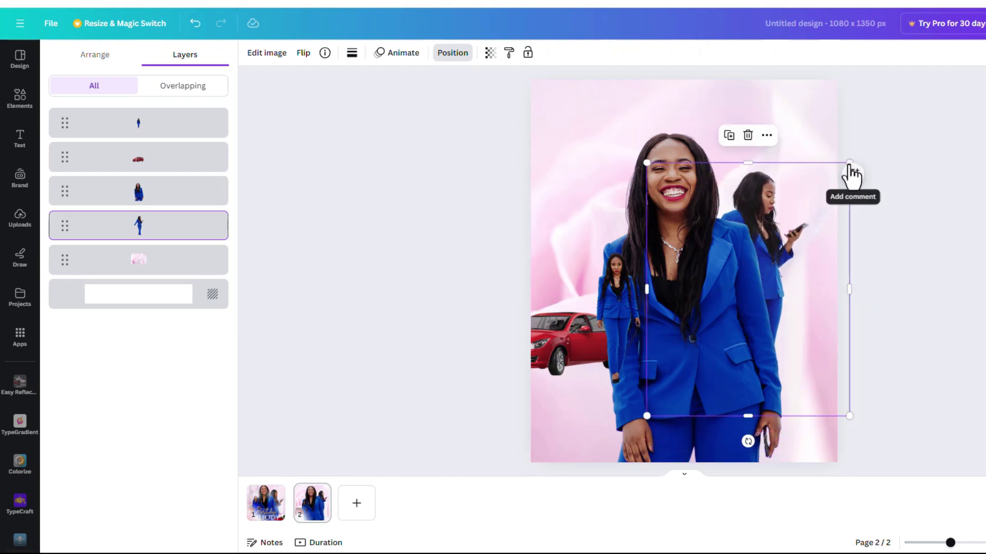
left_click_drag(850, 163, 880, 125)
left_click_drag(781, 203, 772, 242)
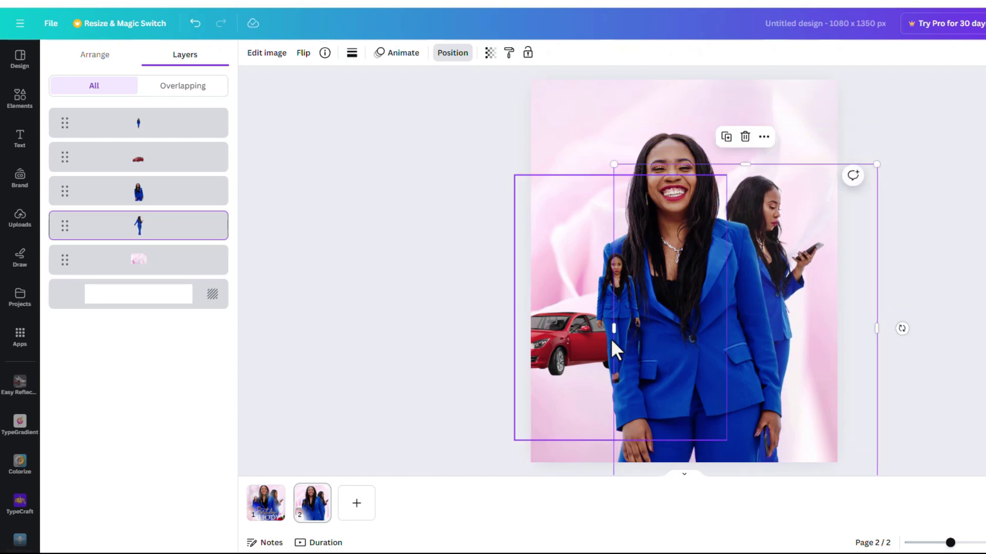
left_click(609, 317)
left_click_drag(594, 311, 584, 310)
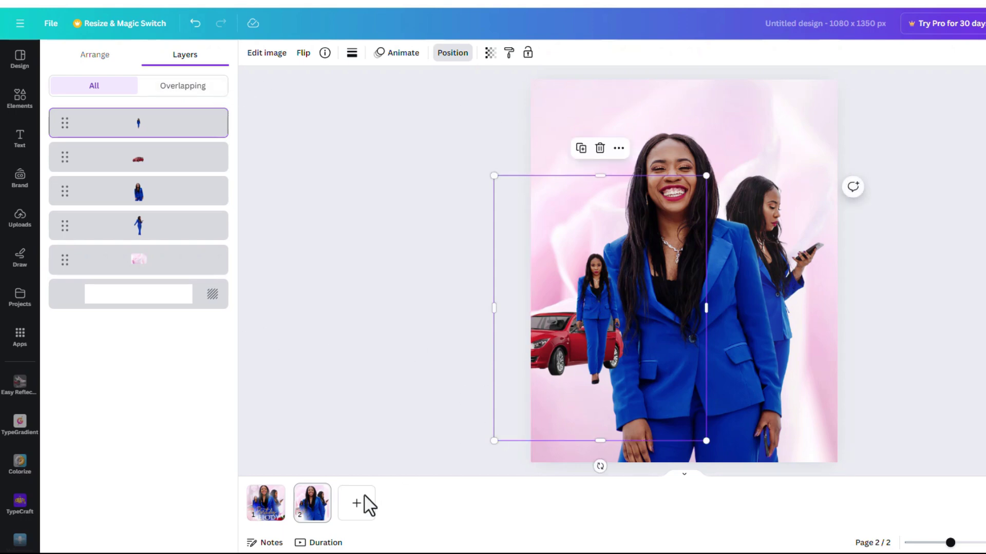
- Check the finished flyer on page 1, then duplicate the central portrait on page 2 and move the copy to the page's upper left
left_click(265, 513)
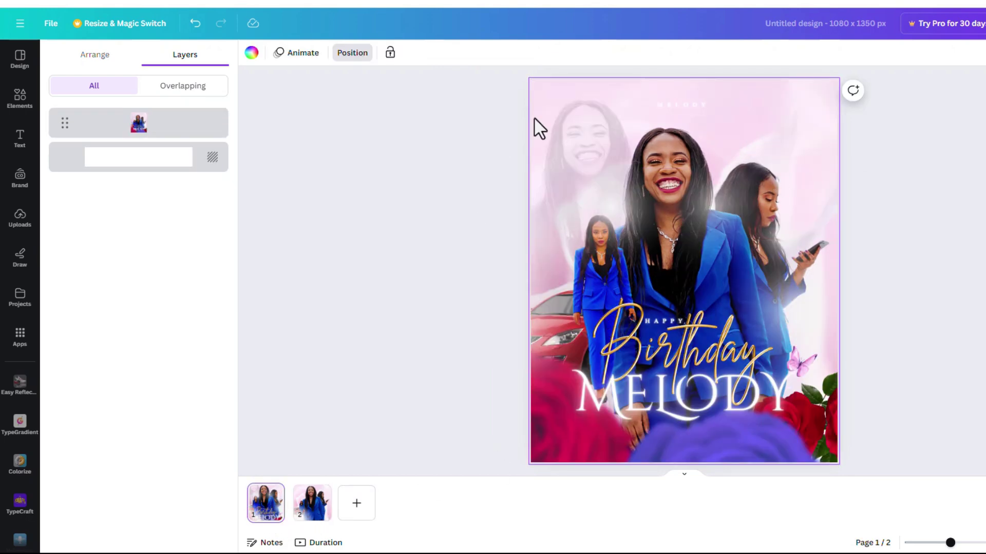
left_click(308, 513)
left_click(706, 318)
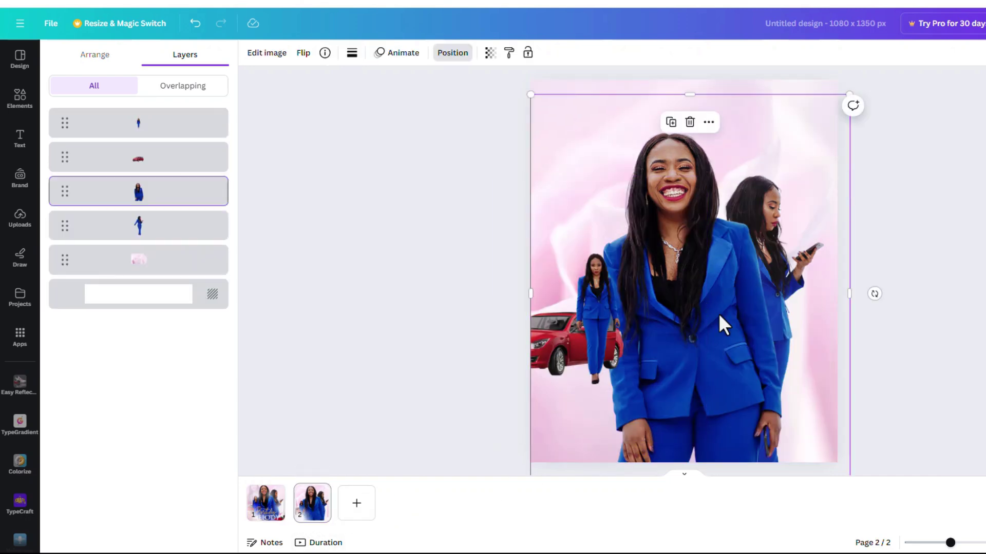
key("ctrl+d")
left_click_drag(691, 324, 634, 281)
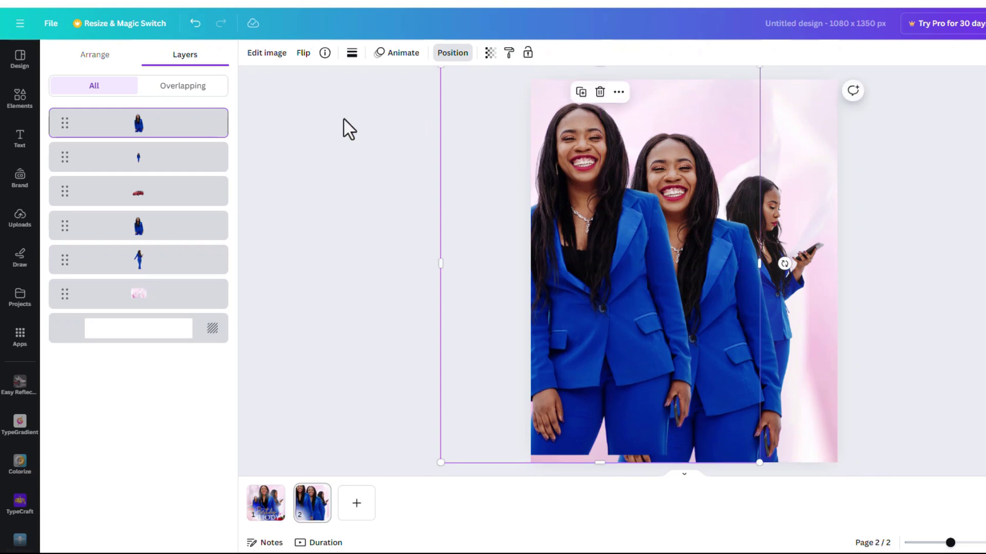
- Turn the duplicate portrait black and white by setting its saturation to -100
left_click(265, 54)
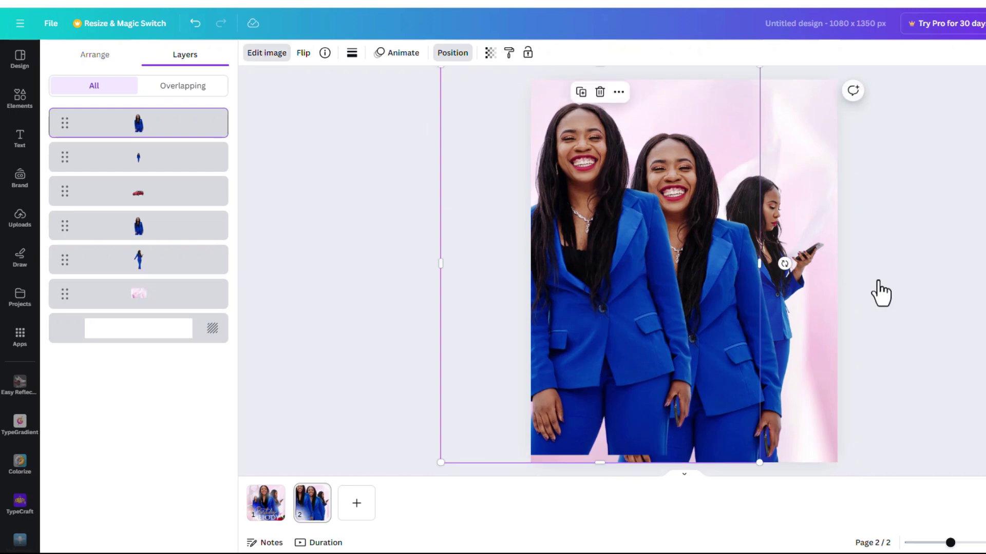
left_click(266, 53)
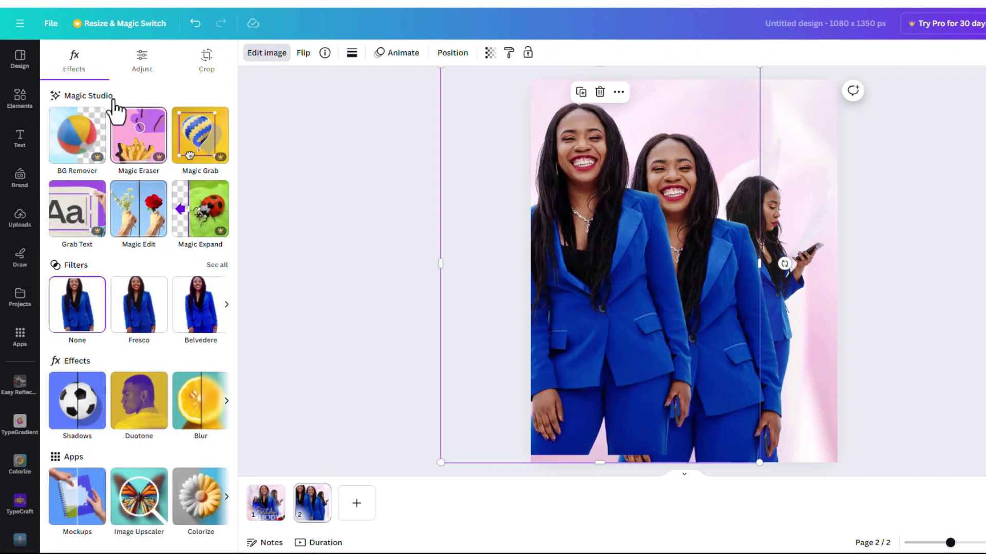
left_click(140, 67)
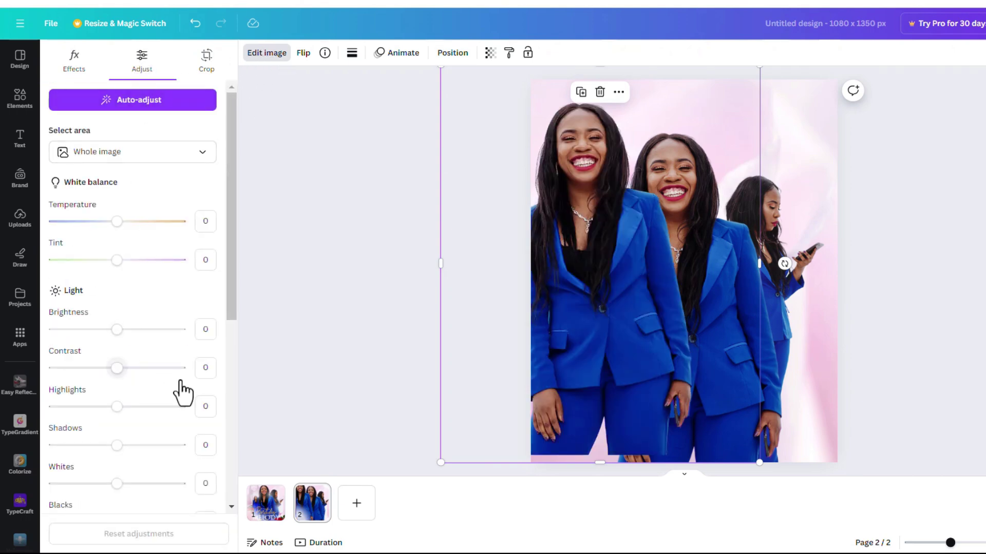
scroll(179, 381, "down", 4)
left_click_drag(117, 410, 5, 430)
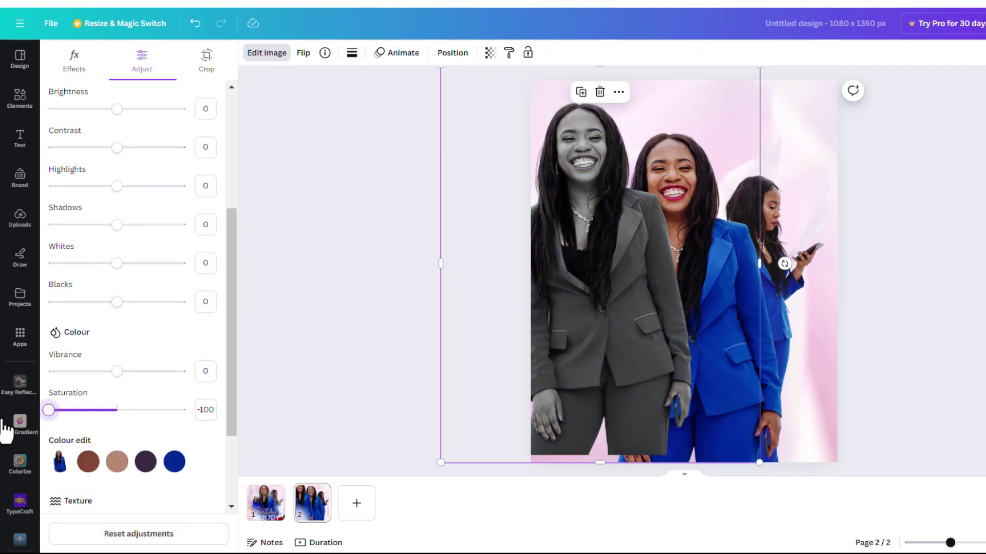
- Brighten the duplicate portrait with blacks -23, whites 71, shadows 100, highlights 100, contrast 69 and brightness 30
mouse_move(116, 307)
left_mouse_down()
mouse_move(160, 308)
mouse_move(101, 303)
left_mouse_up()
left_click_drag(122, 268, 167, 278)
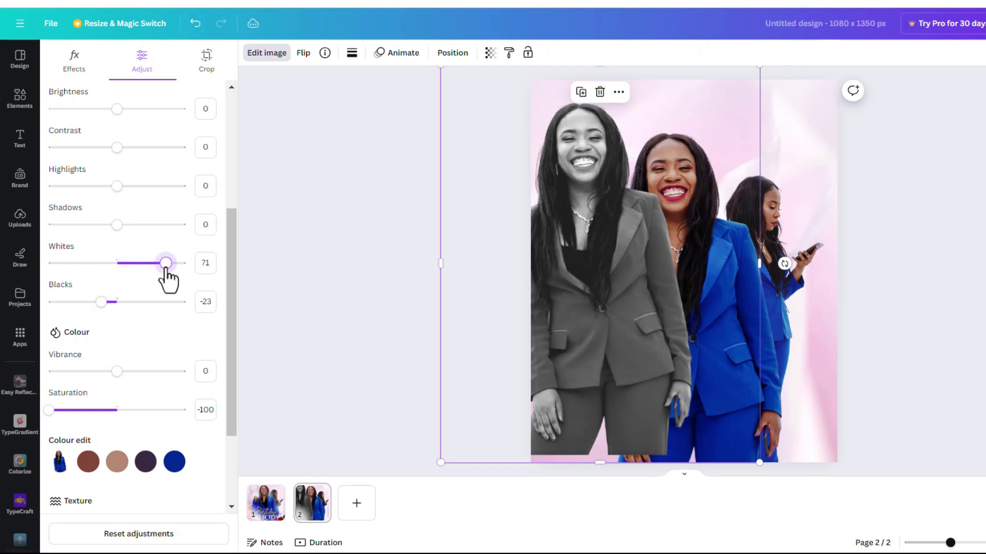
left_click_drag(117, 225, 206, 227)
left_click_drag(117, 186, 186, 188)
left_click_drag(133, 149, 165, 149)
mouse_move(123, 109)
left_mouse_down()
mouse_move(159, 114)
mouse_move(136, 120)
left_mouse_up()
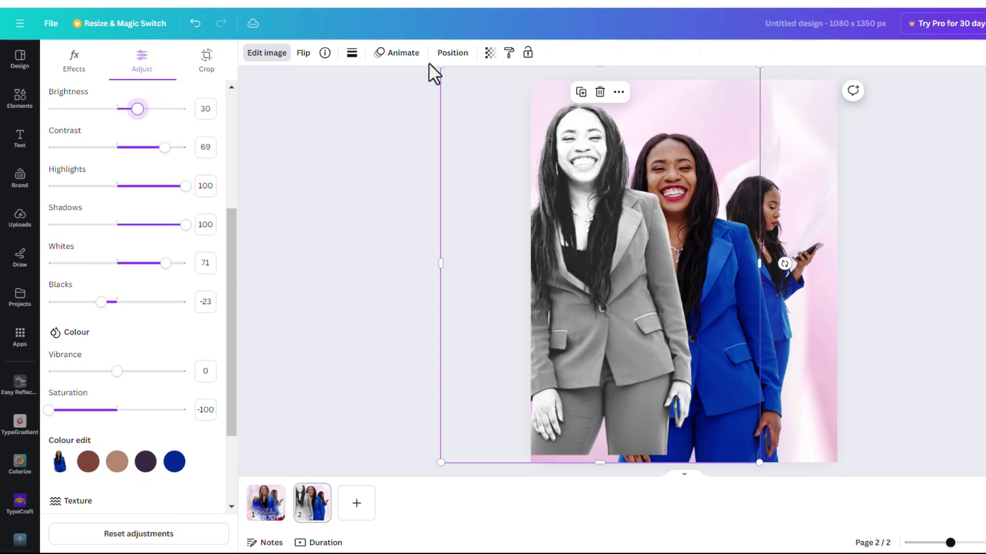
- Fade the duplicate portrait to transparency 31 and move it directly above the background layer, shifted slightly toward the page centre
left_click(489, 53)
left_click_drag(461, 103, 409, 111)
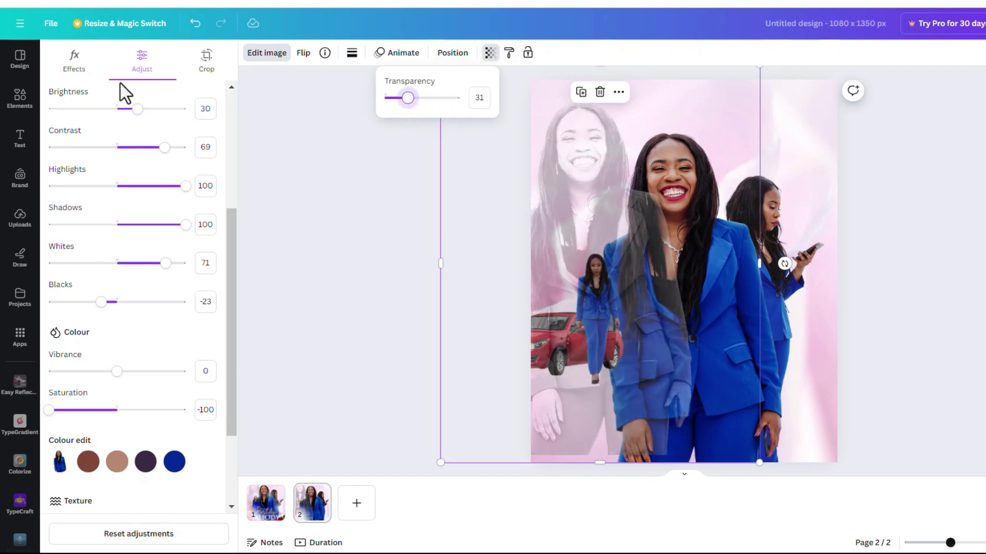
left_click(452, 52)
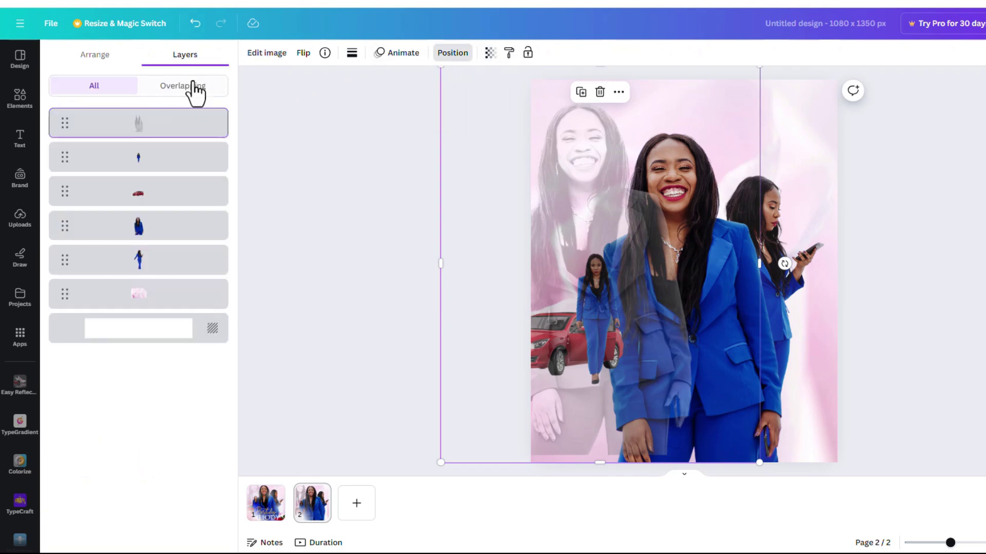
left_click_drag(176, 134, 146, 293)
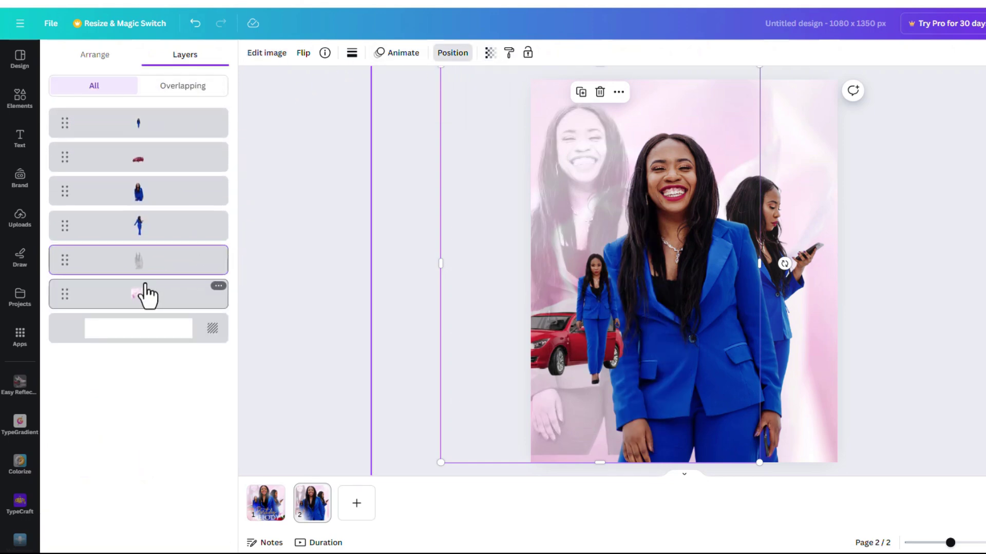
left_click(594, 156)
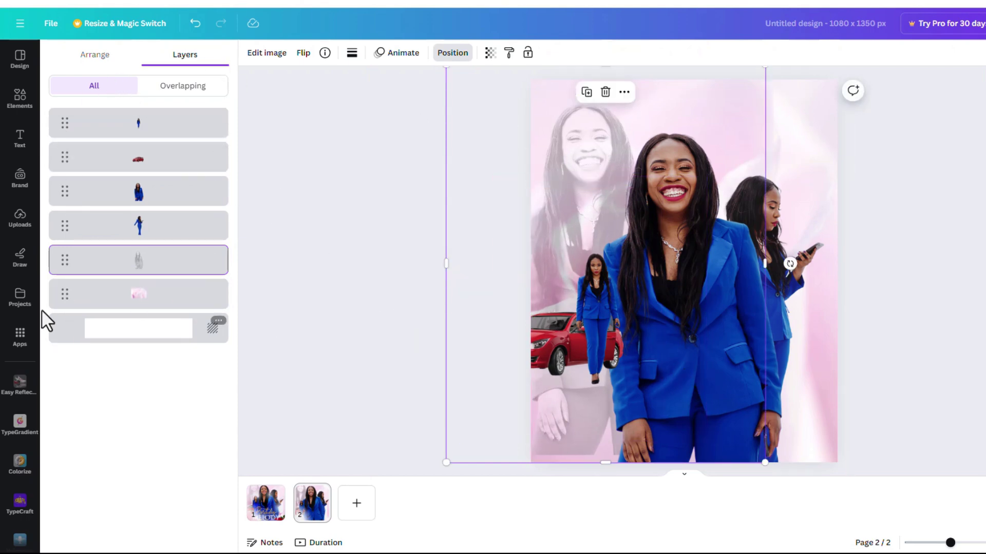
- Add the large red rose and the butterfly-and-roses image from the uploads, and crop the latter to show only the rose cluster
left_click(20, 226)
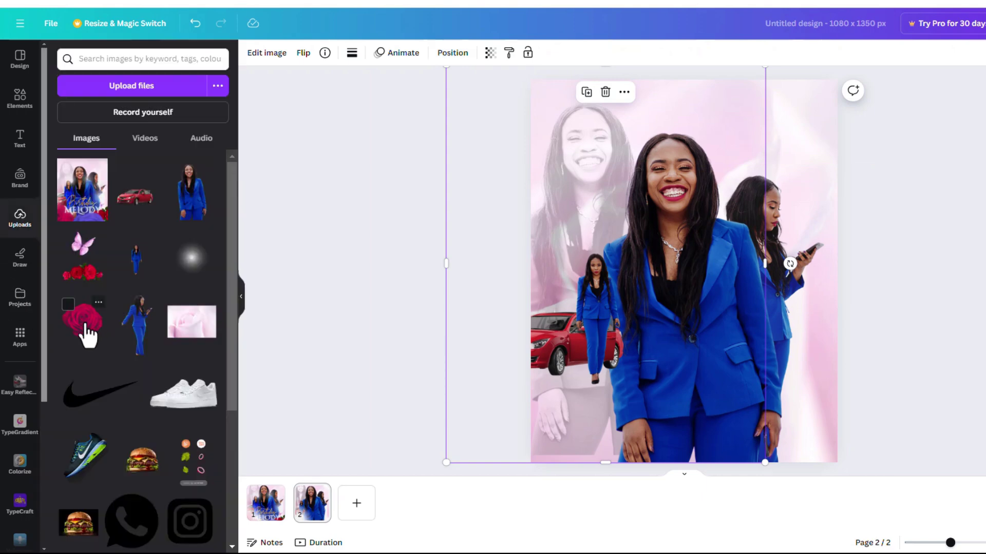
left_click(86, 326)
left_click(82, 280)
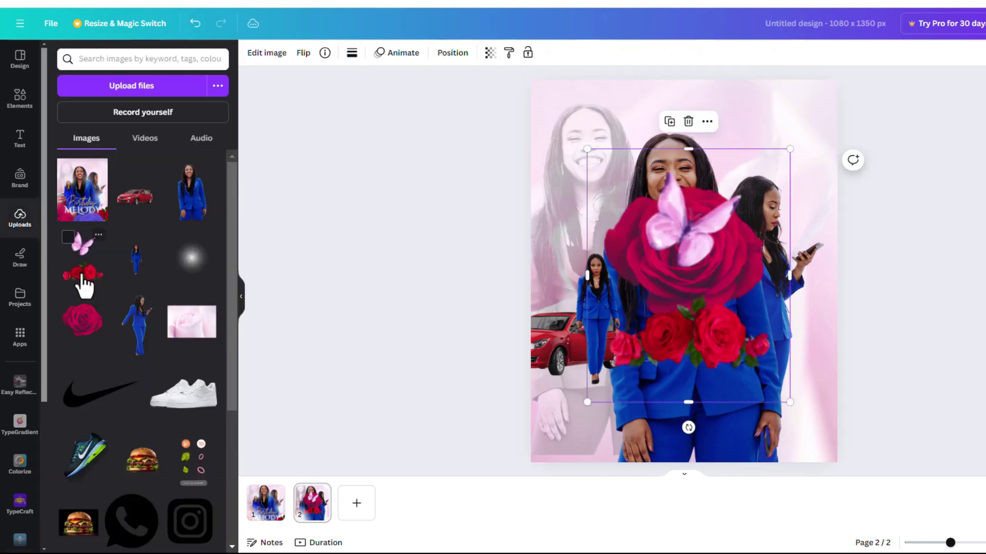
left_click_drag(697, 334, 663, 300)
left_click_drag(653, 117, 655, 264)
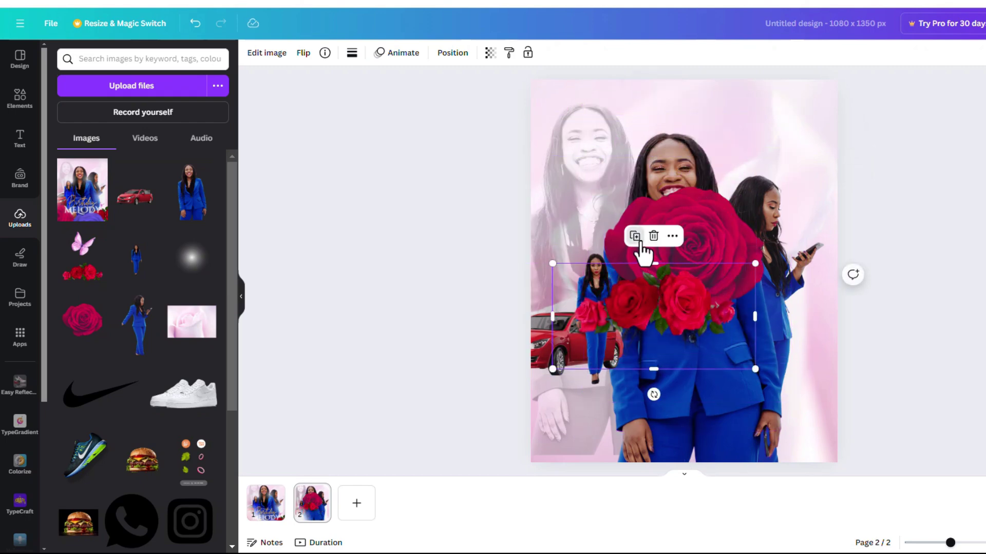
- Make a butterfly-only copy from the cropped rose cluster, and move the cluster to the lower right edge of the page
left_click_drag(696, 311, 705, 195)
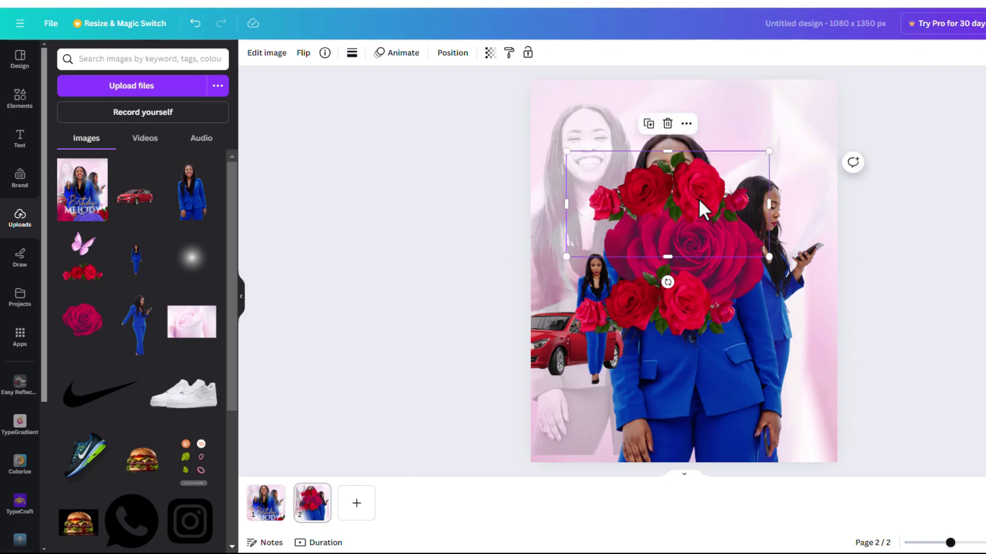
double_click(699, 199)
left_click_drag(697, 272, 852, 392)
left_click(856, 259)
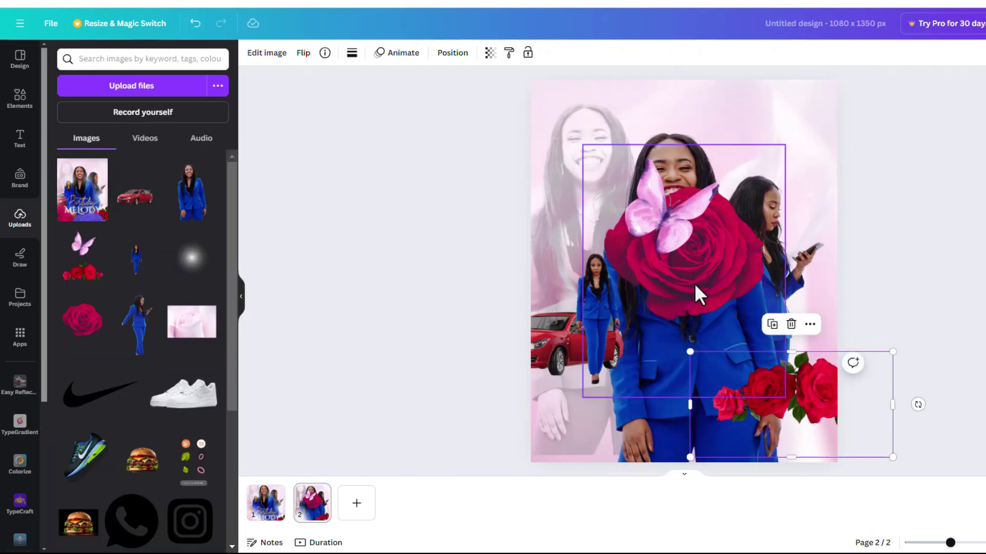
- Move the large red rose to the page's lower left corner and place a duplicate of it beside it along the bottom edge
left_click(714, 277)
left_click_drag(714, 277, 583, 457)
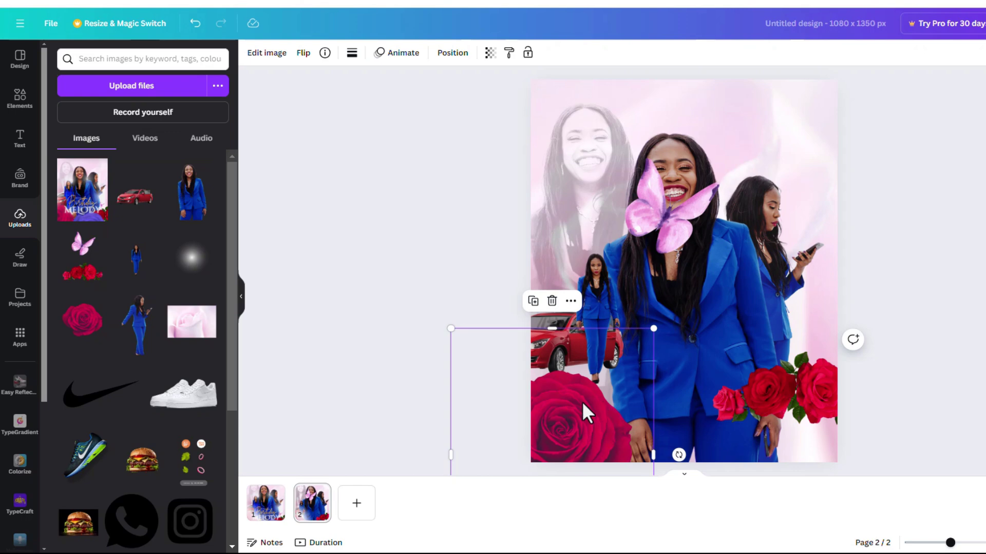
left_click_drag(573, 432, 722, 390)
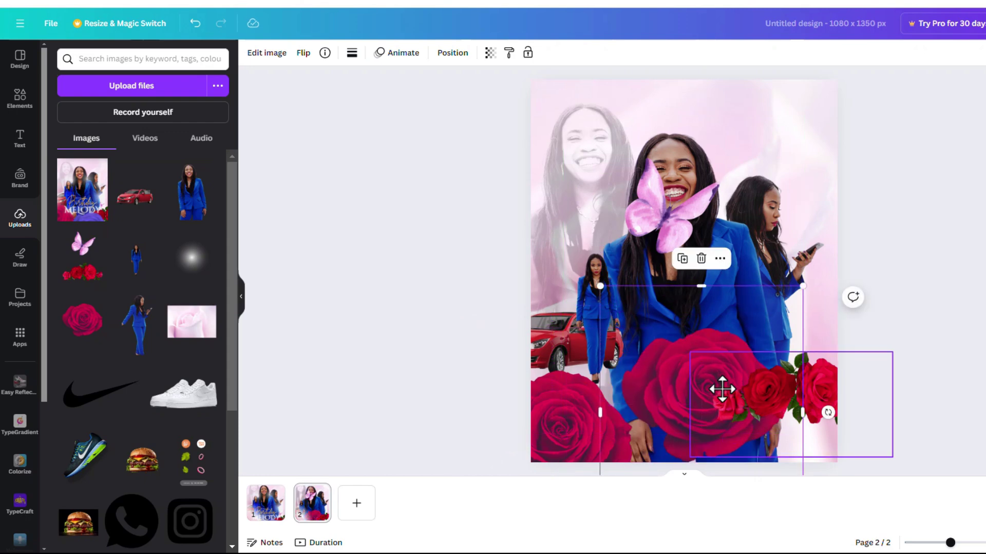
left_click_drag(688, 371, 656, 412)
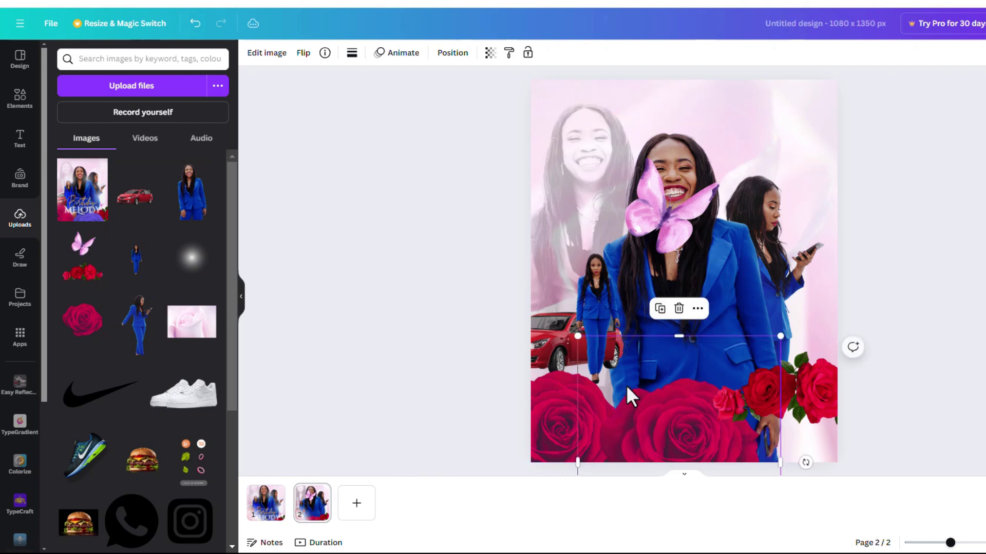
- Shrink the pink butterfly and place it just above the red rose cluster near the page's lower right edge
left_click(666, 220)
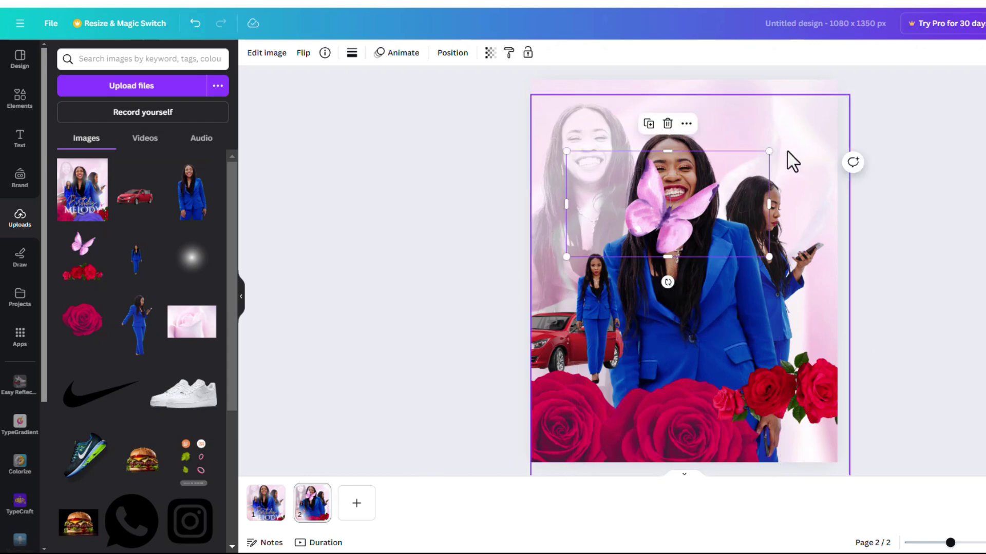
left_click_drag(769, 153, 780, 353)
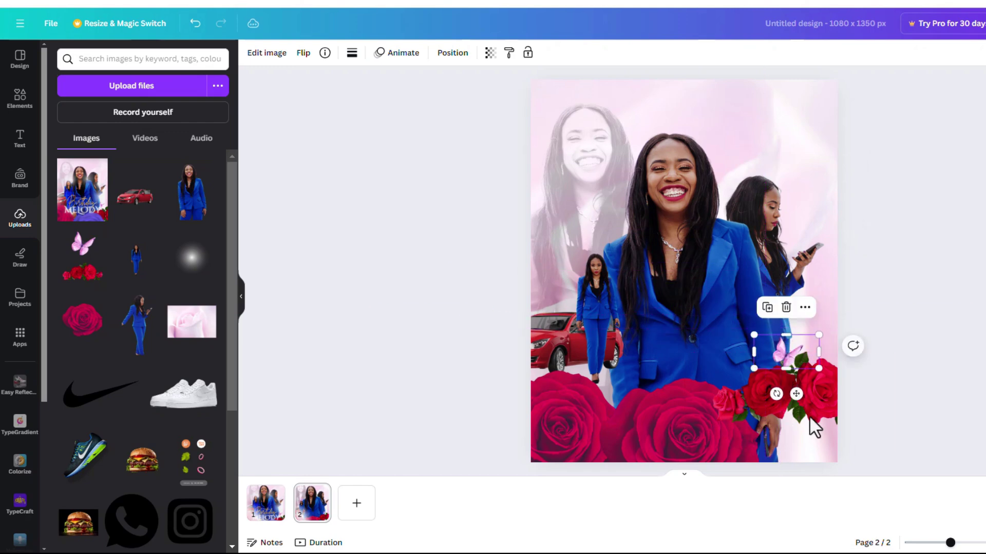
left_click(714, 432)
- Compare the layout with the page 1 flyer and nudge the bottom-middle rose and the rose cluster slightly toward the right on page 2
left_click(669, 451)
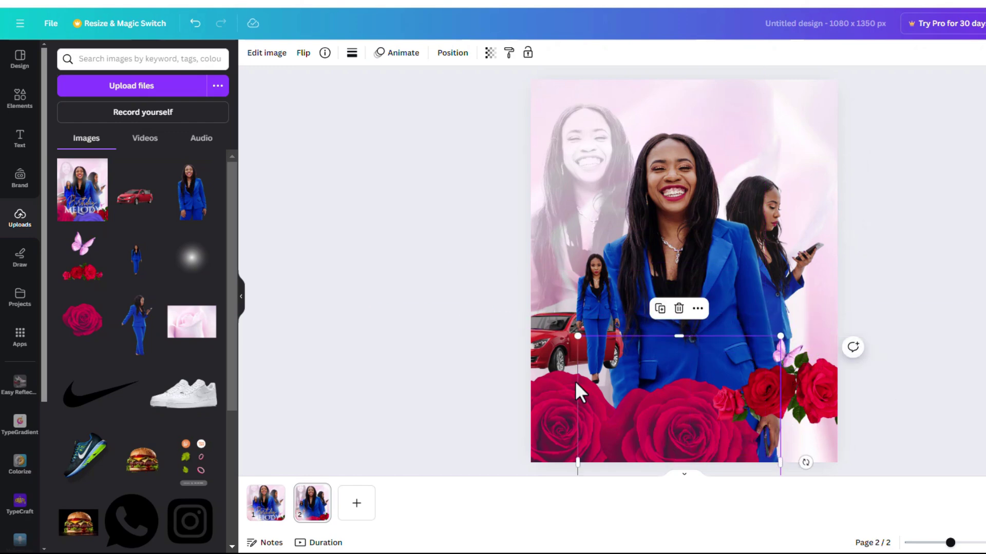
left_click(274, 516)
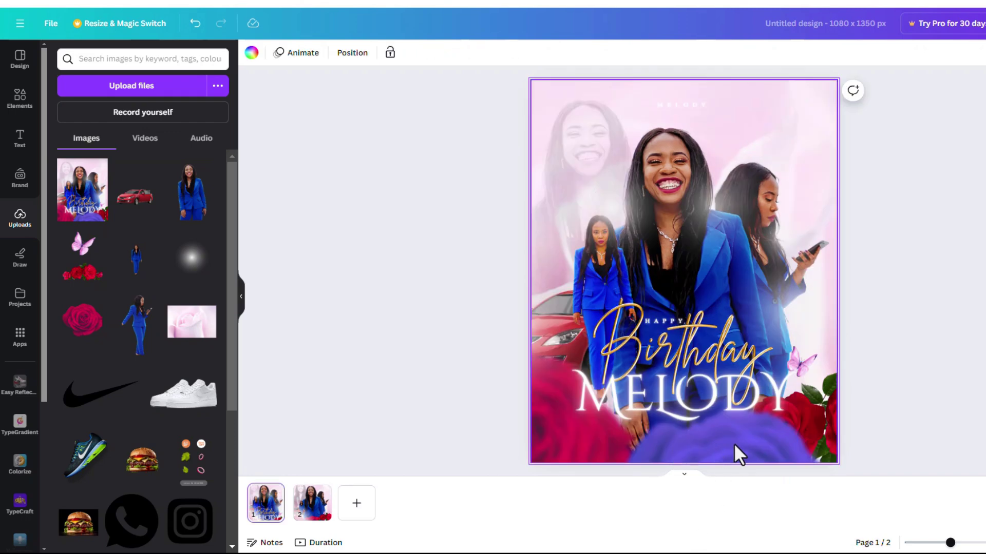
left_click(314, 518)
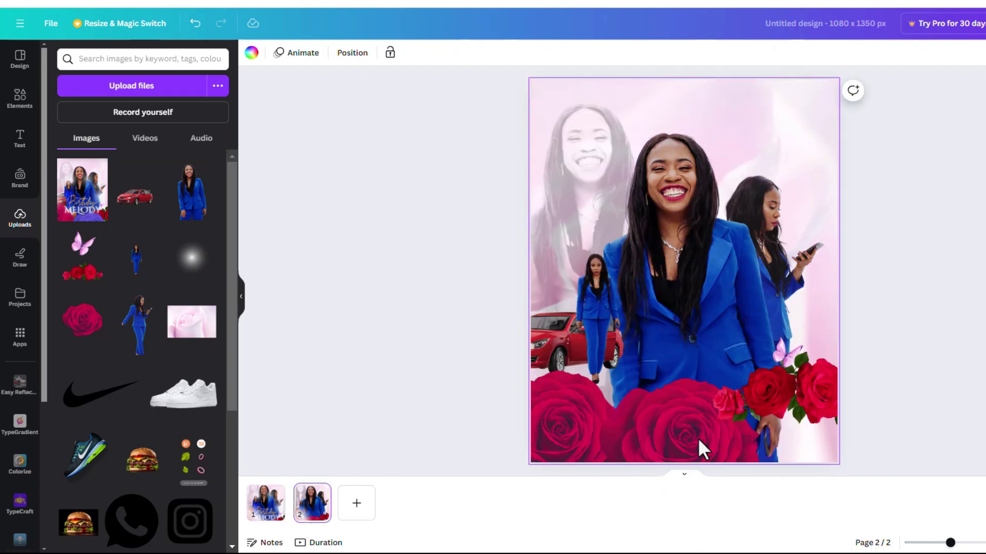
left_click(705, 442)
left_click(665, 446)
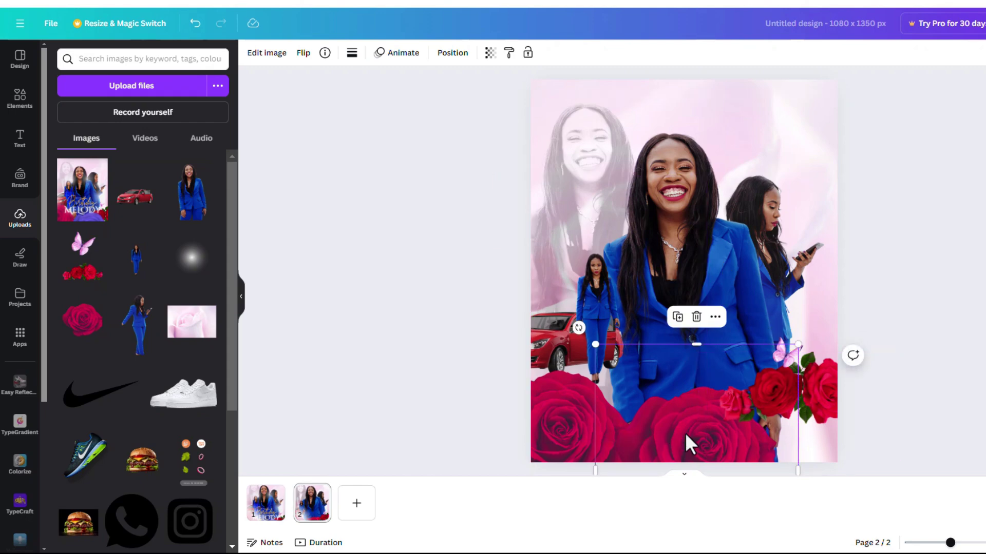
- Recolour the bottom-middle rose blue by editing its crimson colour to hue -62 and saturation 91
left_click(267, 53)
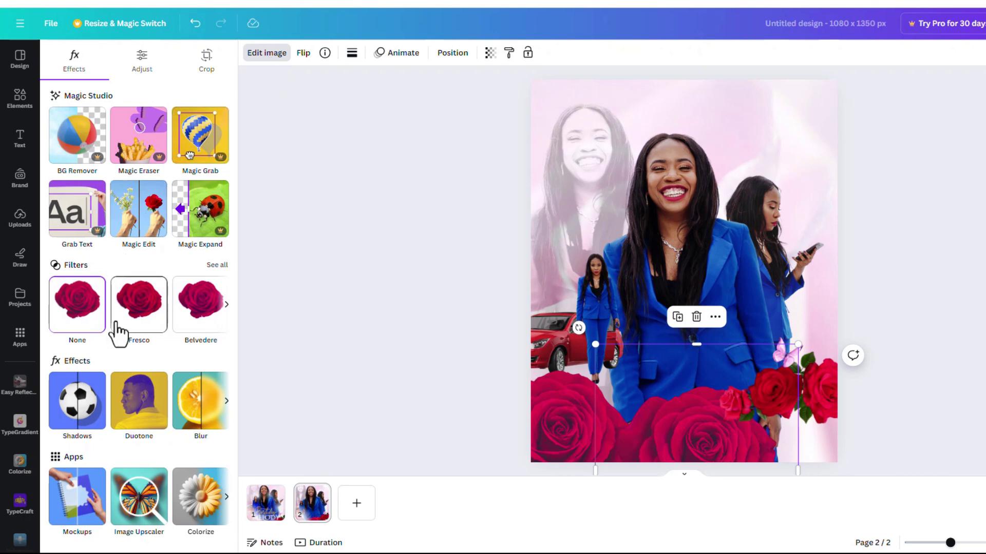
left_click(141, 67)
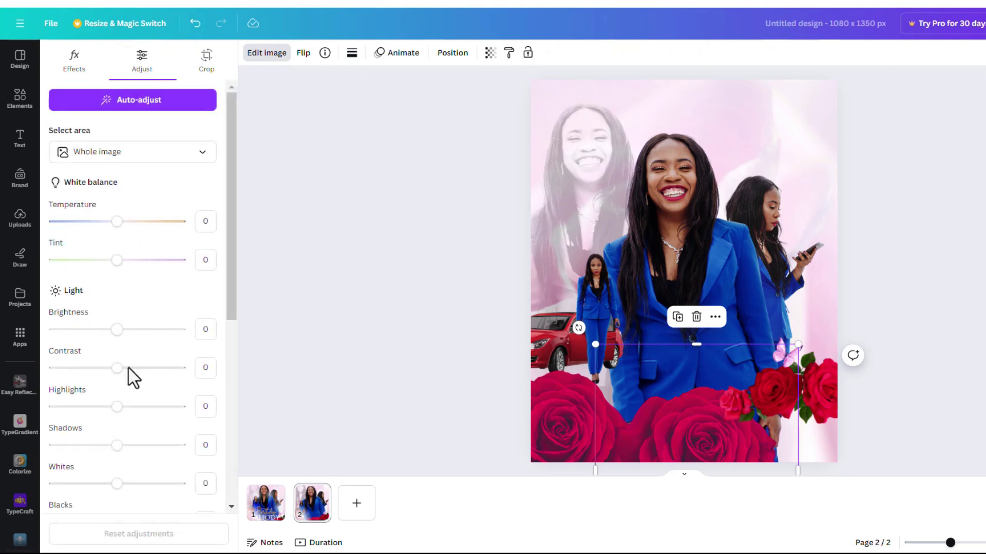
scroll(138, 390, "down", 5)
scroll(143, 400, "down", 2)
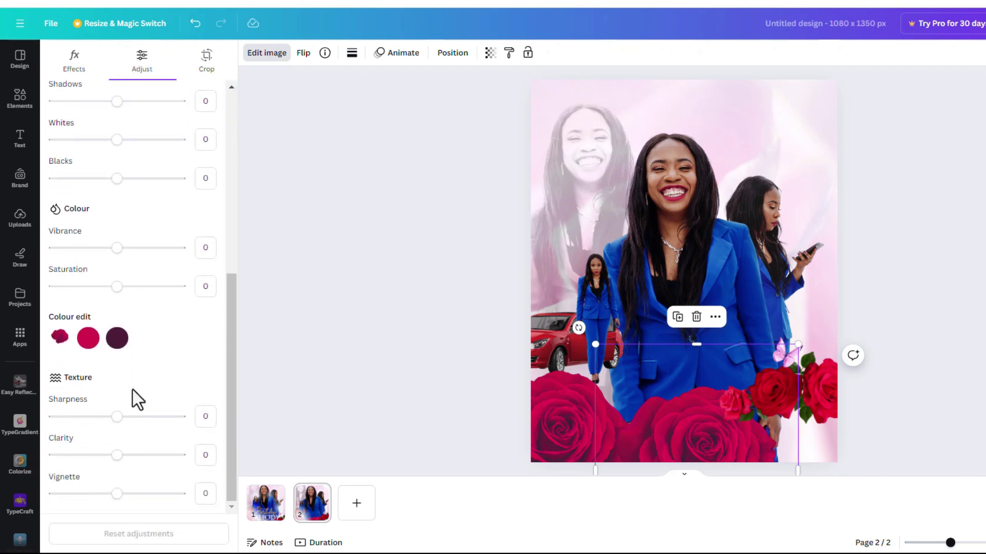
left_click(88, 339)
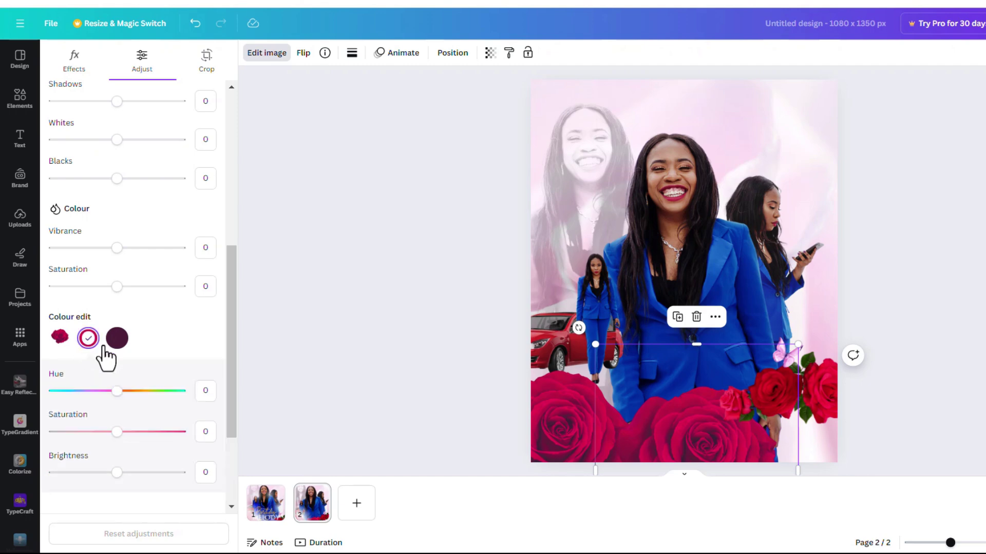
left_click_drag(117, 401, 76, 408)
left_click_drag(111, 437, 176, 439)
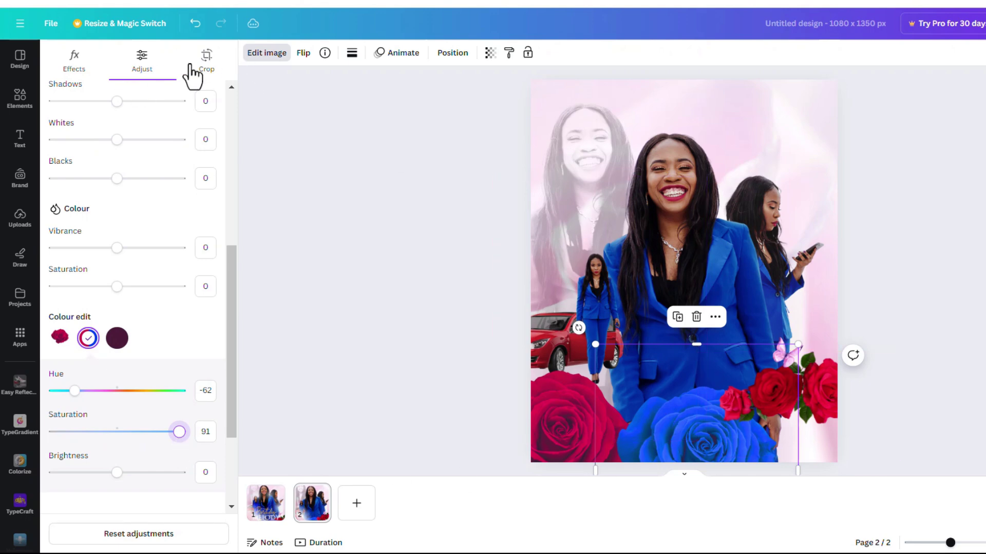
- Blur the whole blue rose image at intensity 45 and shift the rose slightly left and down along the page's bottom edge
left_click(74, 66)
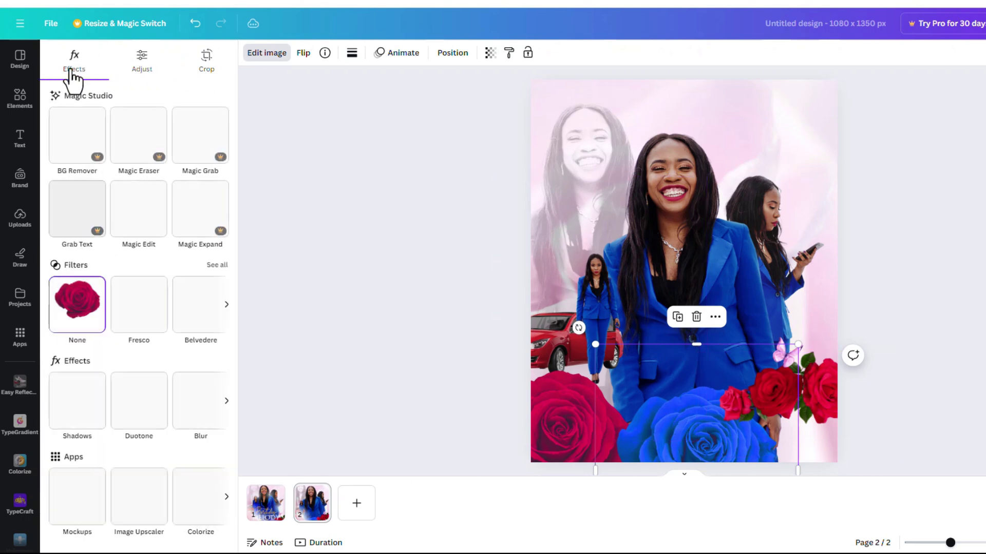
left_click(201, 411)
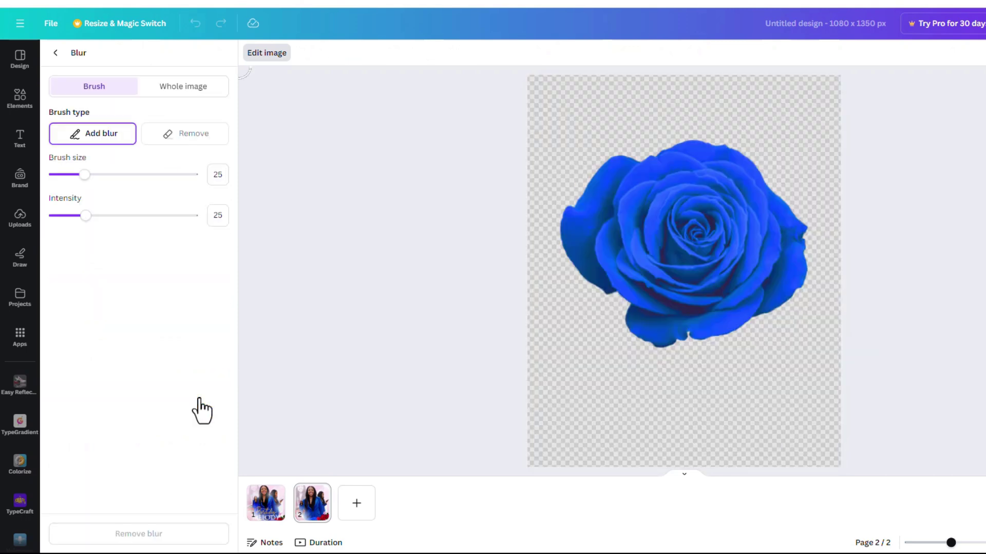
left_click(183, 89)
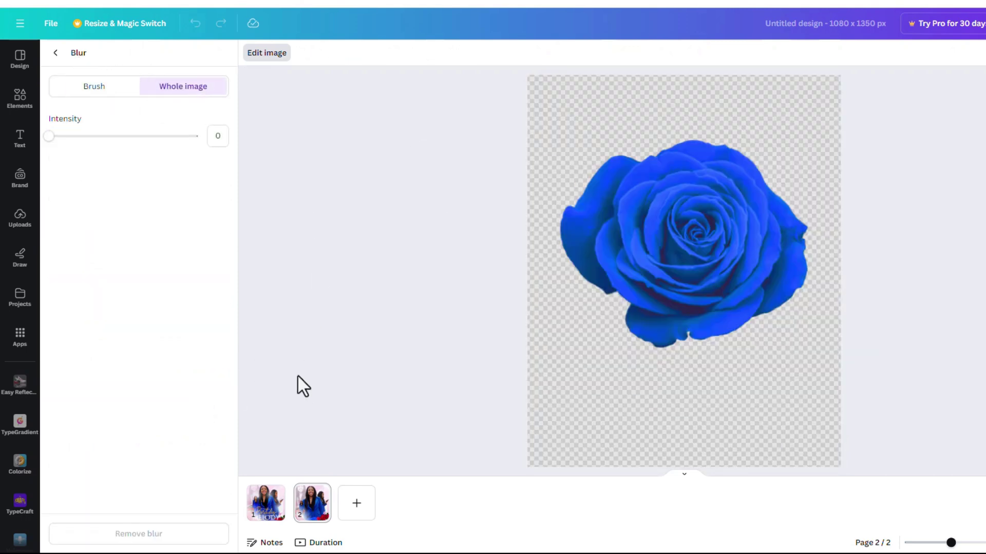
left_click_drag(98, 136, 117, 137)
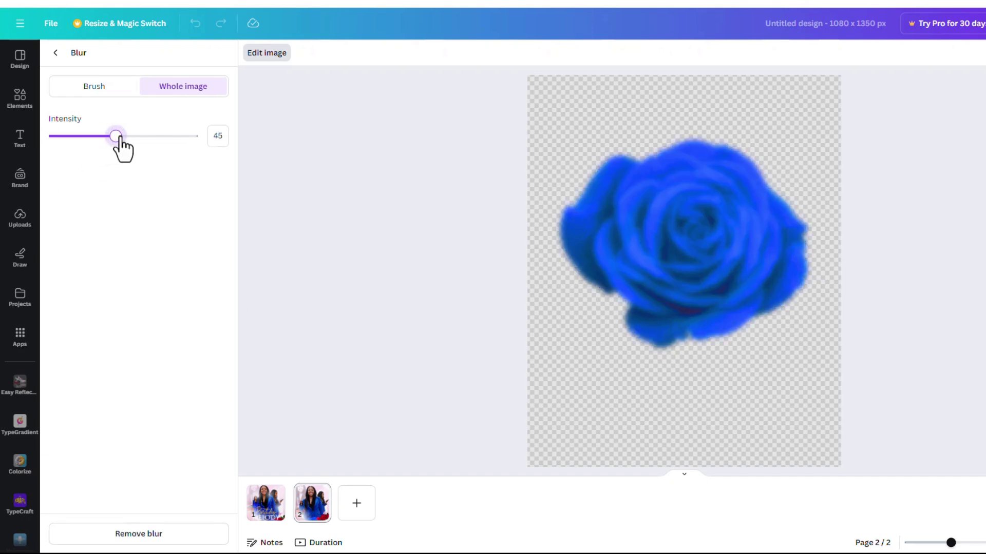
left_click(56, 52)
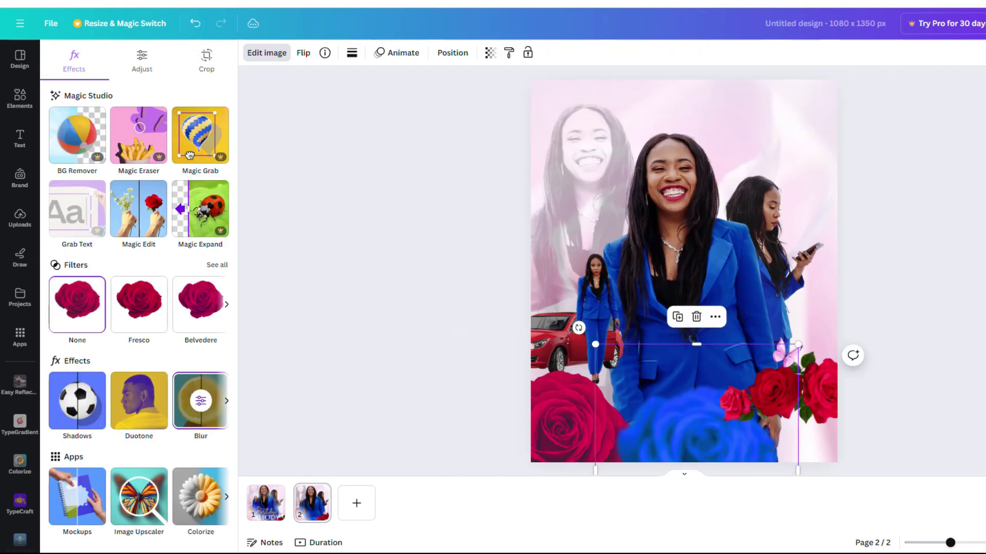
left_click_drag(706, 434, 665, 443)
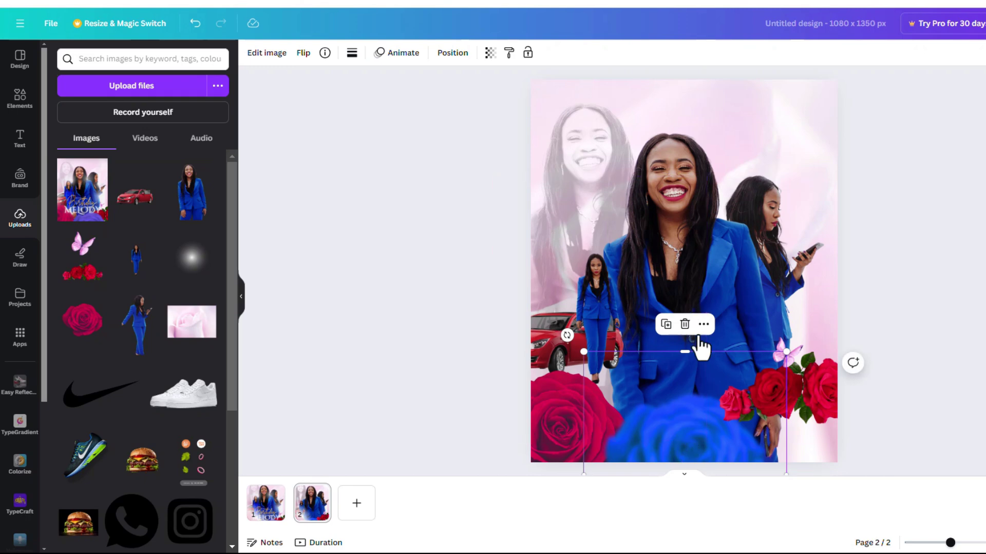
- Copy the blue rose's style onto the rose in the lower left corner and reset that rose's colour-edit hue and saturation to 0
left_click(509, 52)
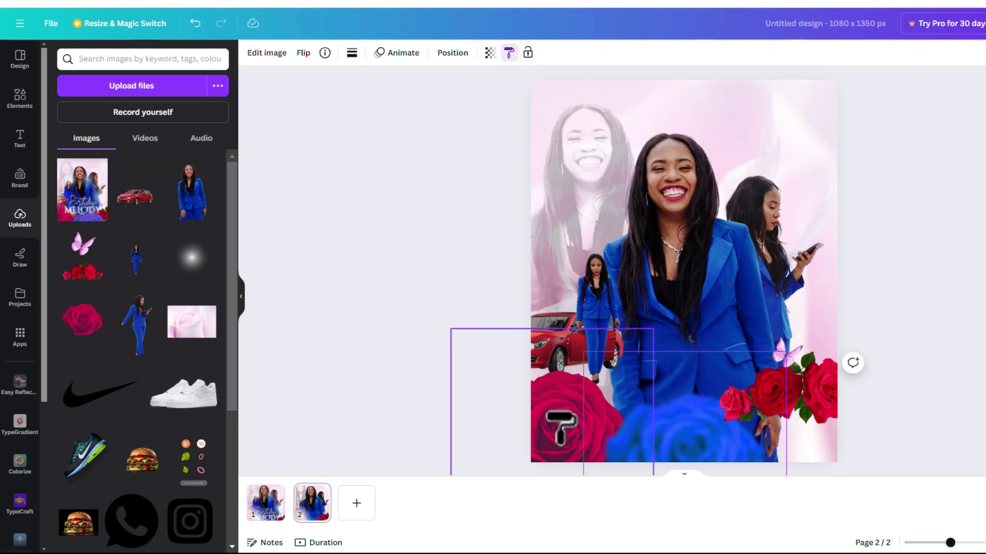
left_click(534, 439)
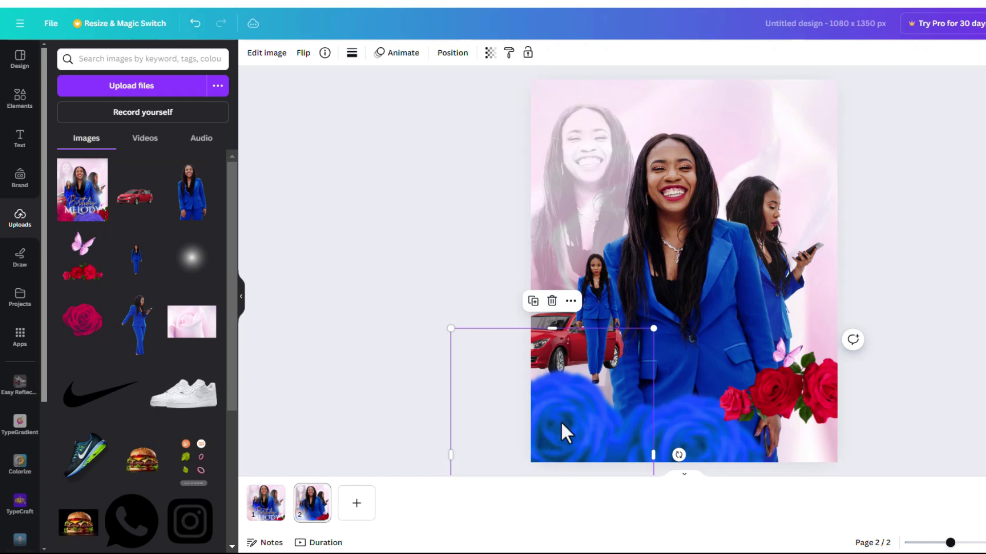
left_click(256, 53)
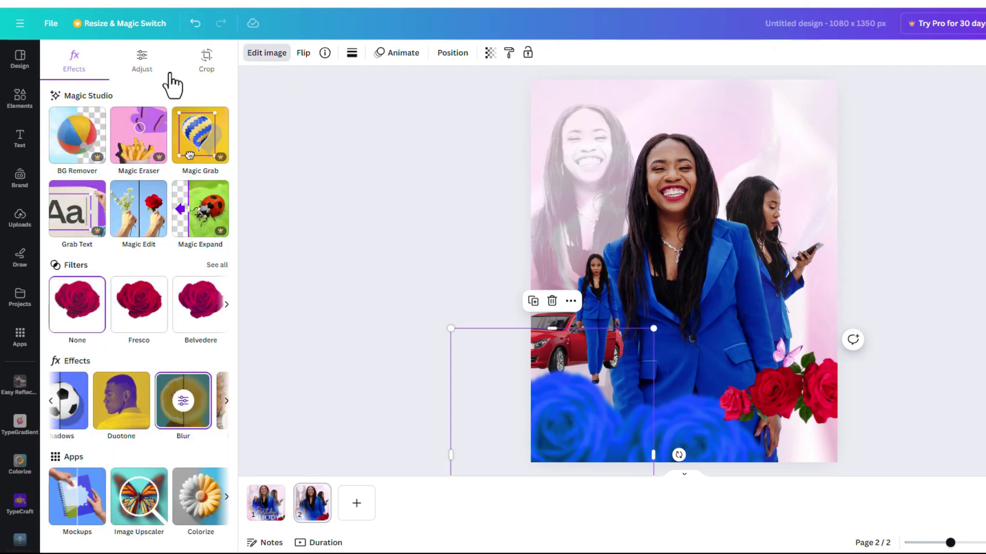
left_click(151, 69)
scroll(203, 333, "down", 7)
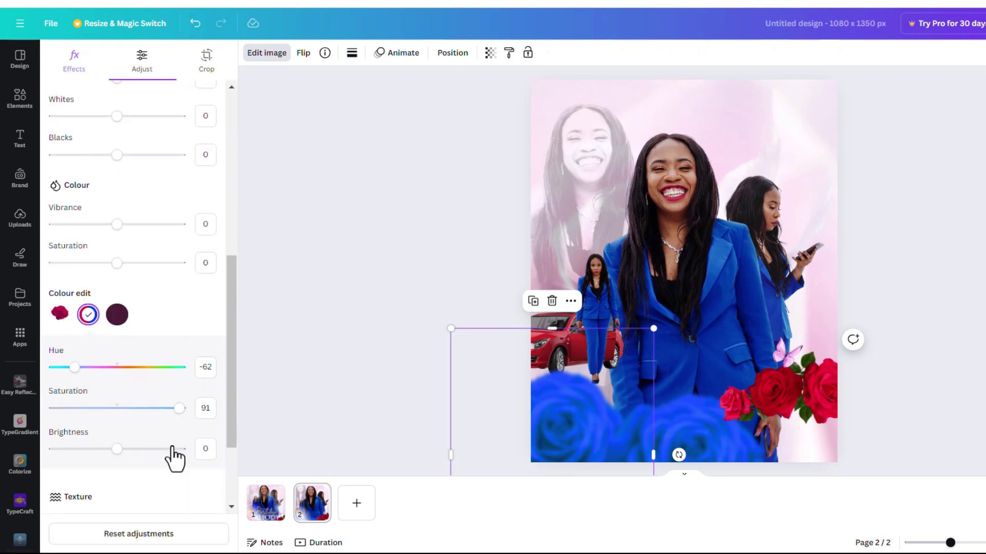
left_click(87, 316)
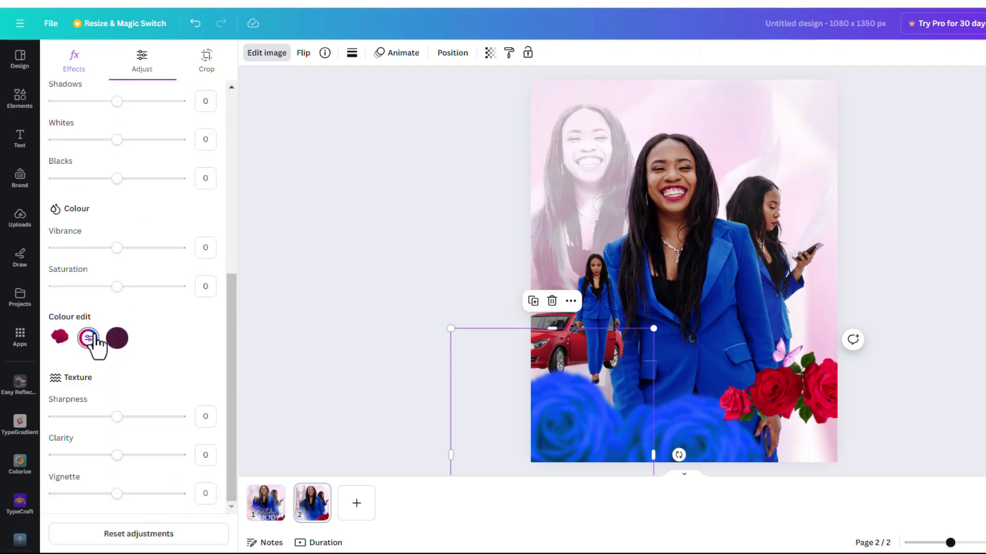
left_click(90, 339)
left_click(200, 370)
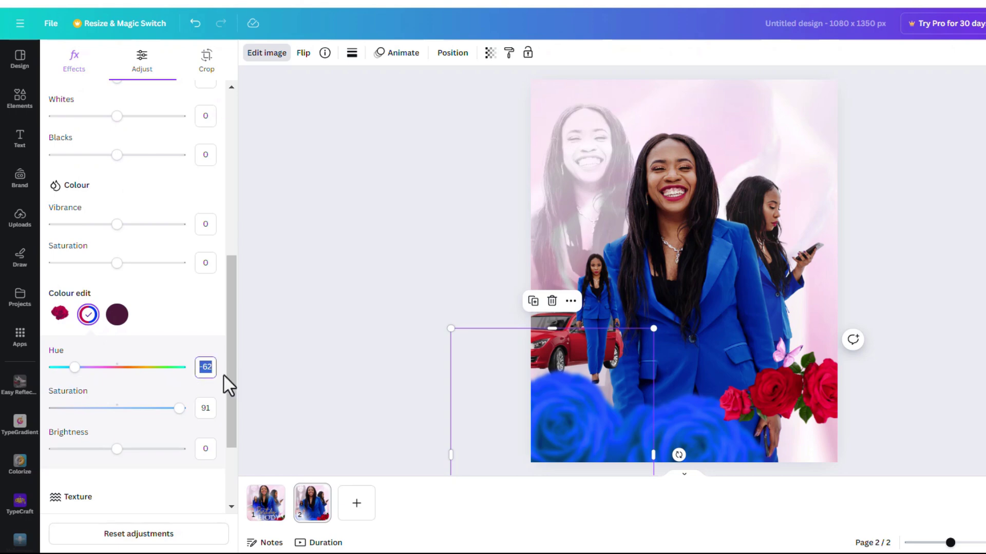
left_click(203, 408)
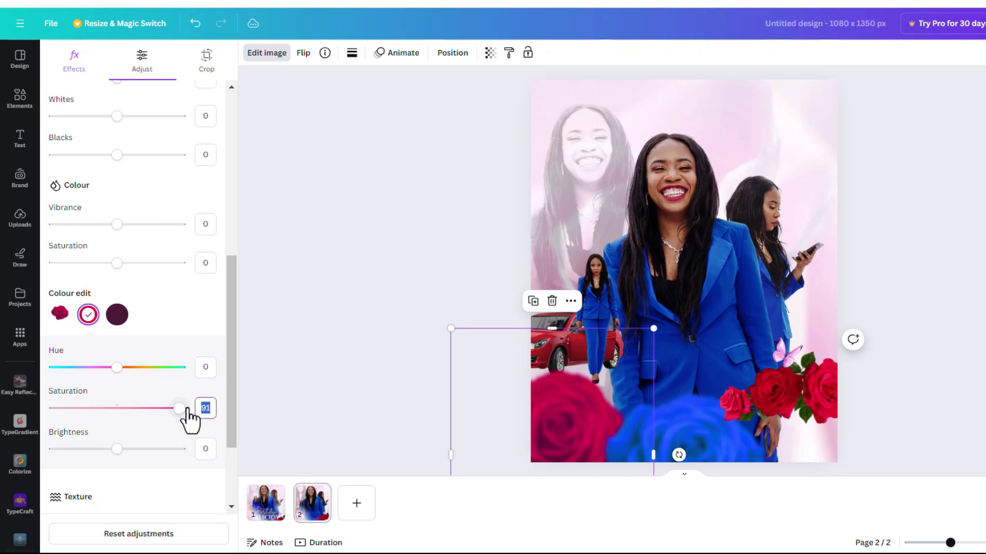
type("0")
key("Return")
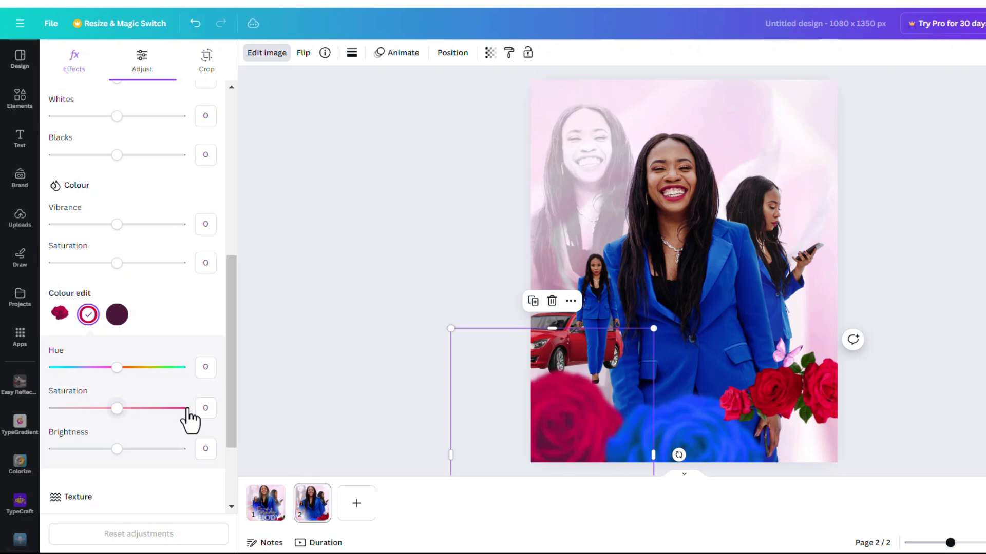
key("Escape")
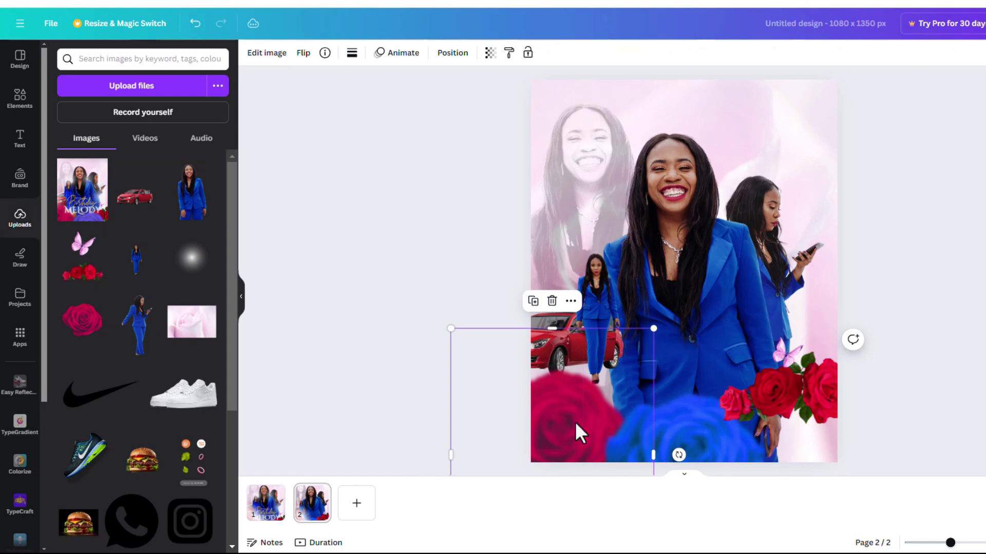
- Move the red rose cluster down to the page's bottom right corner and compare the layout with the page 1 flyer
left_click(823, 406)
left_click_drag(823, 406, 830, 455)
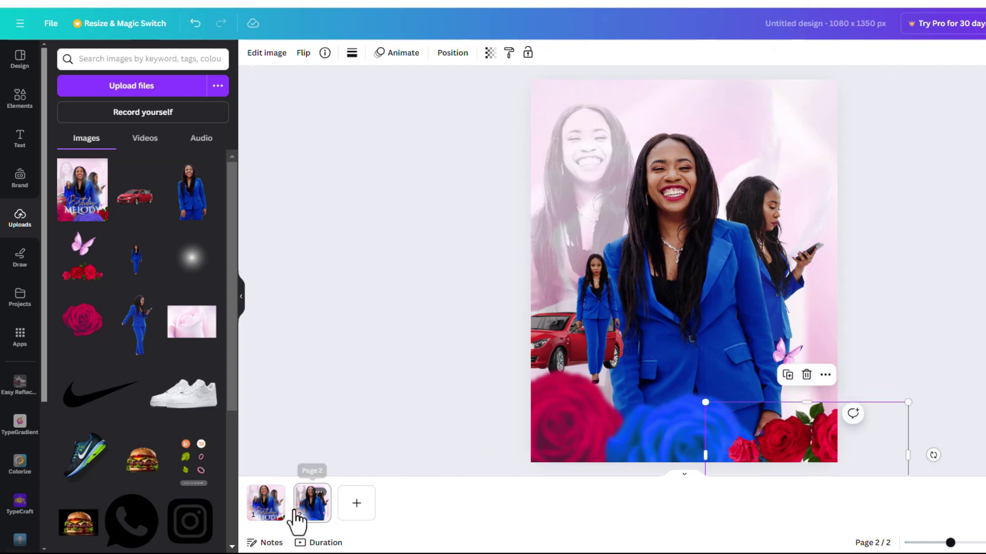
left_click(268, 514)
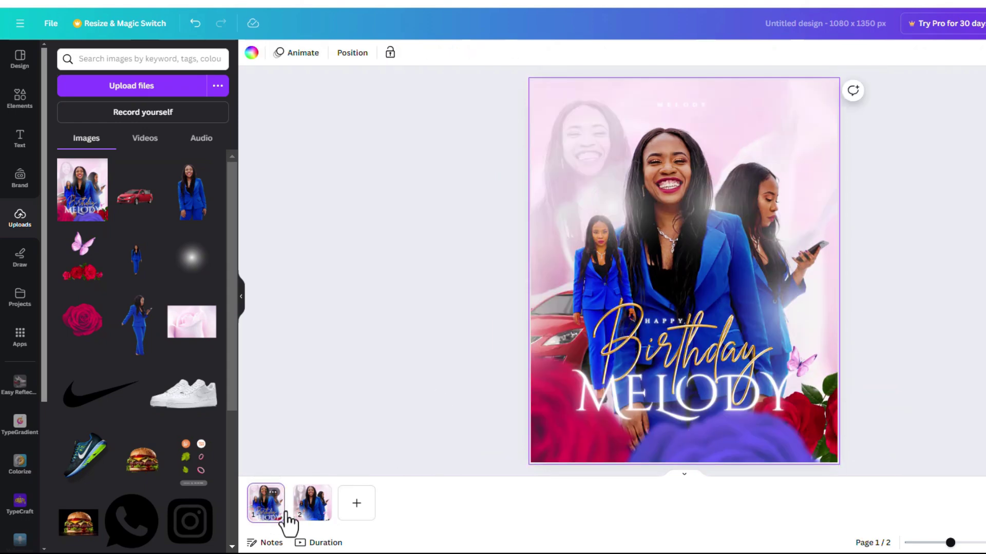
left_click(319, 510)
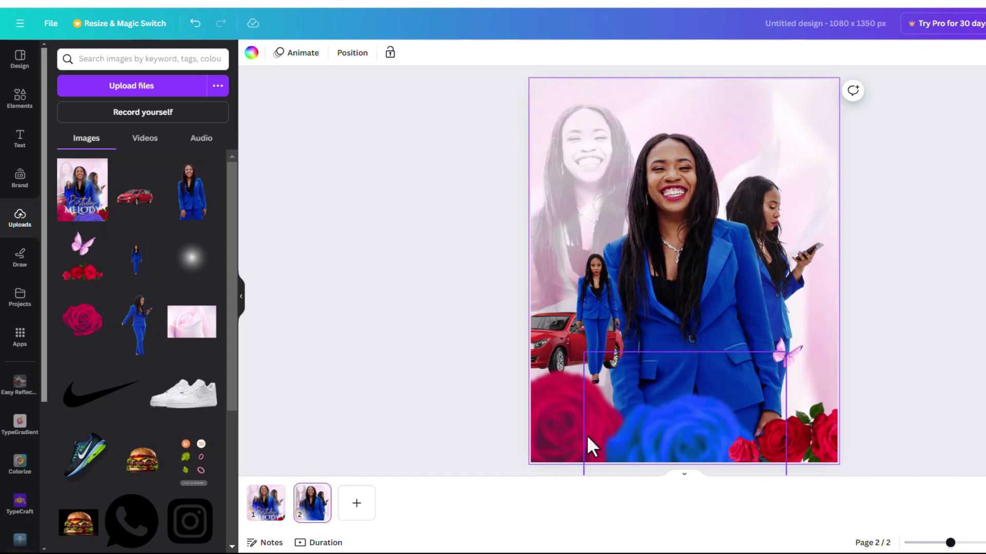
- Enlarge the blurred red corner rose to about 876 × 1,095 and enlarge the blurred blue rose beside it along the bottom edge
left_click(567, 431)
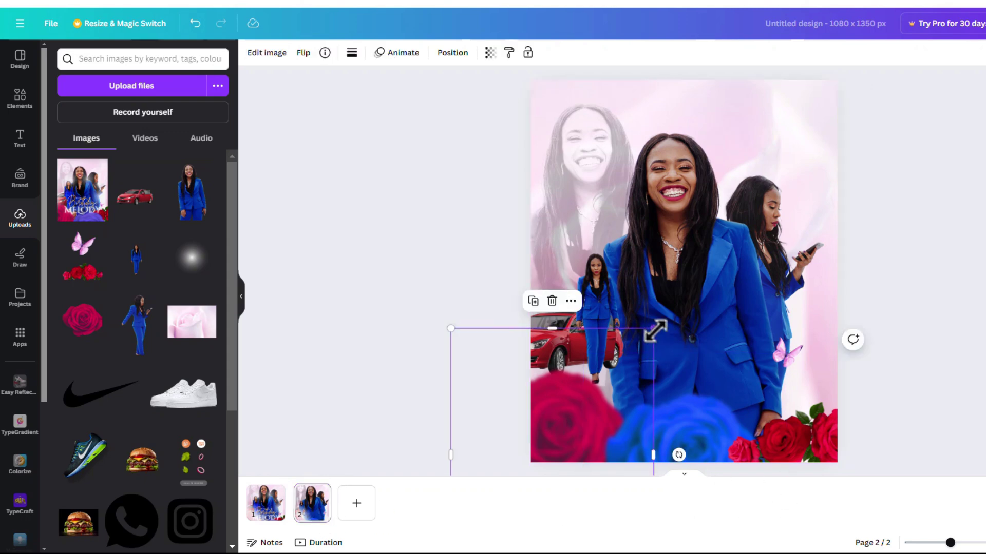
left_click_drag(655, 329, 688, 309)
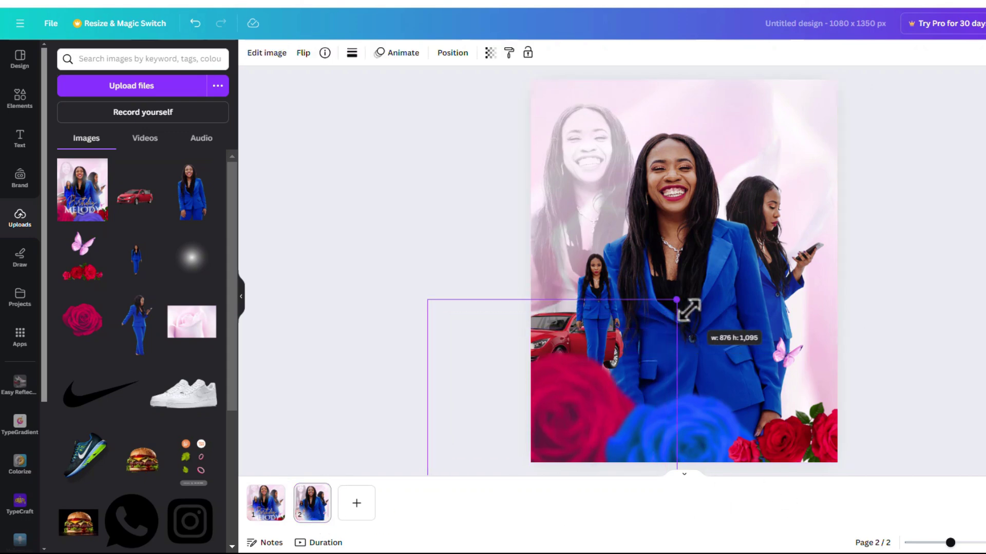
left_click(710, 427)
left_click_drag(786, 352, 821, 318)
left_click_drag(678, 447, 679, 442)
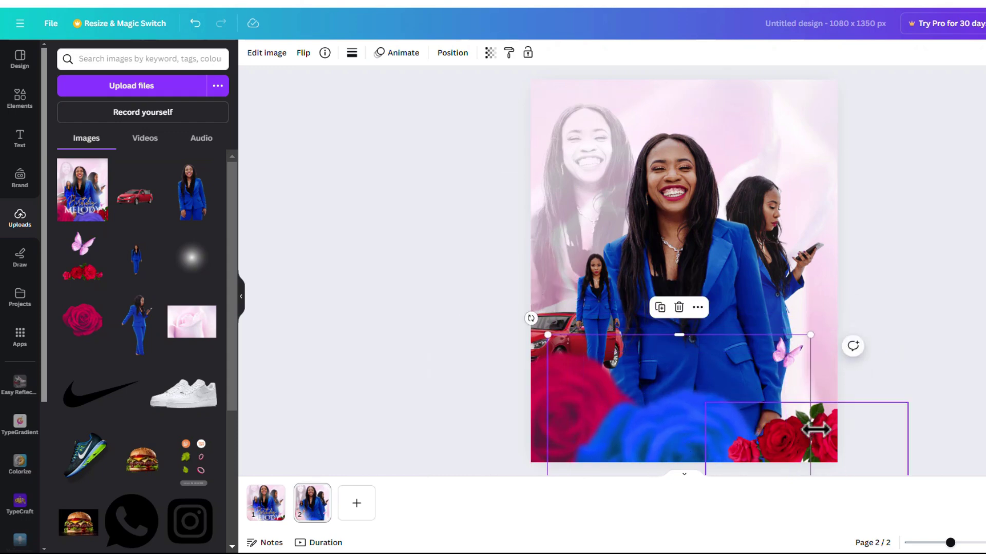
- Enlarge the red rose cluster in the bottom right corner and move its layer directly below the blurred red rose layer
left_click(826, 439)
left_click_drag(698, 395, 661, 366)
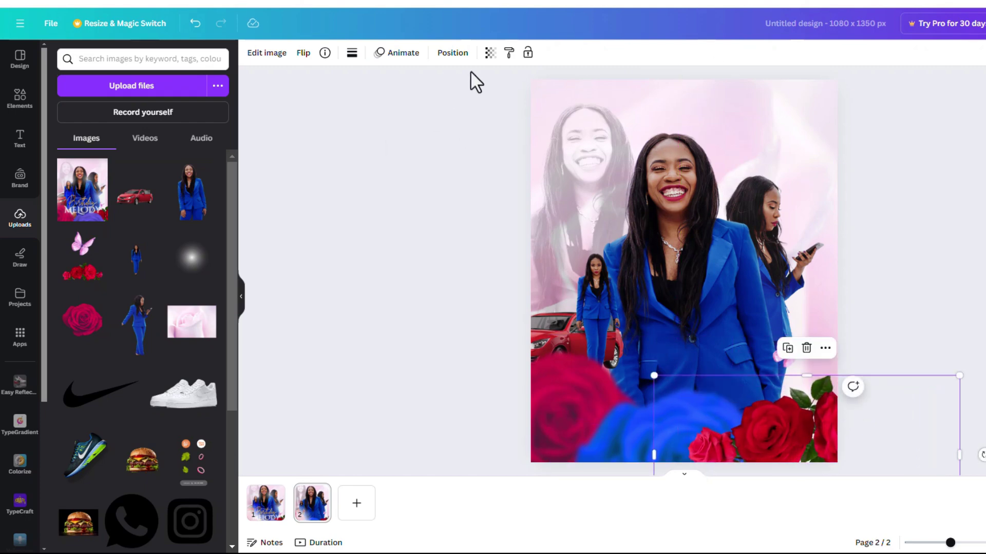
left_click(450, 53)
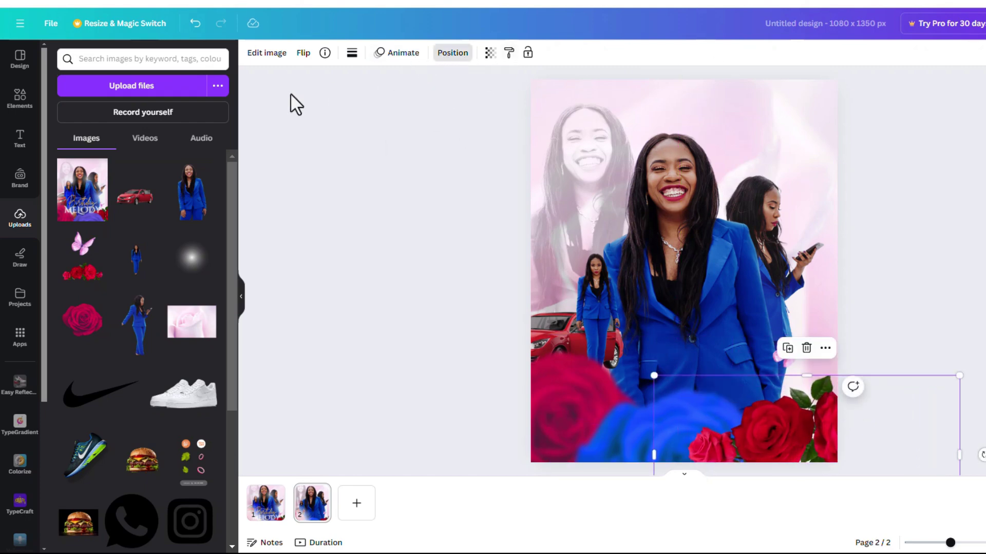
left_click_drag(175, 164, 180, 246)
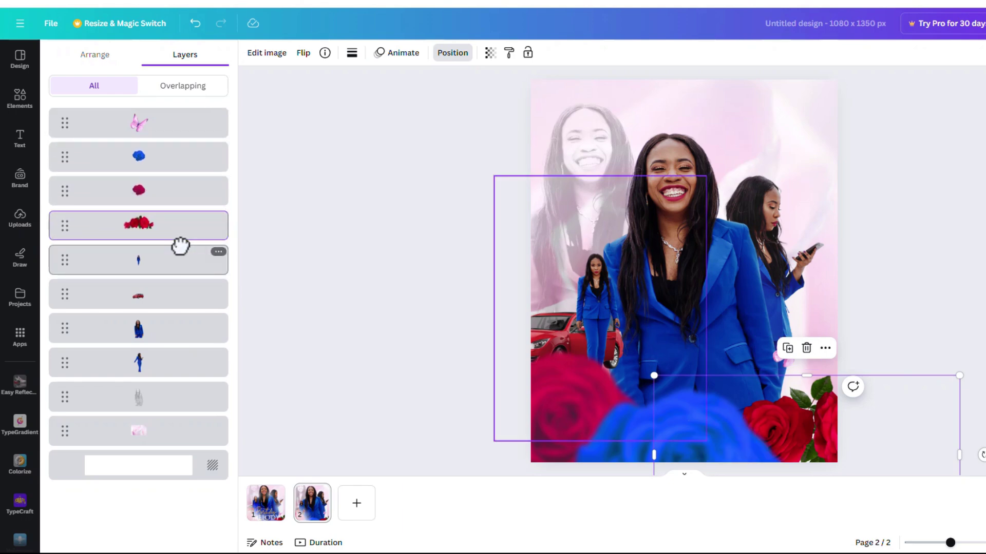
- Shift the blurred blue rose right, try layering the blurred red rose above it, and compare with the page 1 flyer
left_click(698, 451)
left_click_drag(699, 448, 710, 450)
left_click(553, 398)
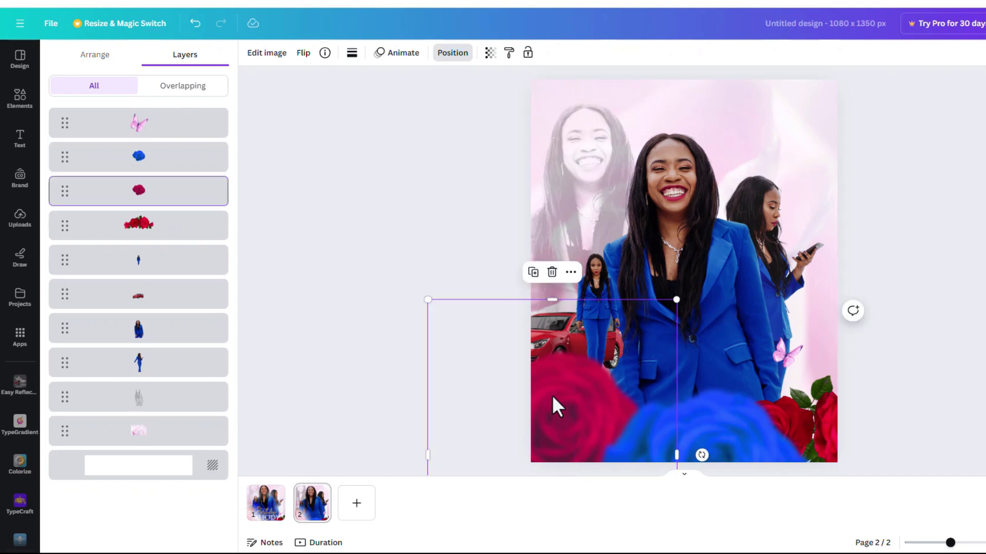
left_click_drag(181, 202, 183, 155)
left_click(721, 432)
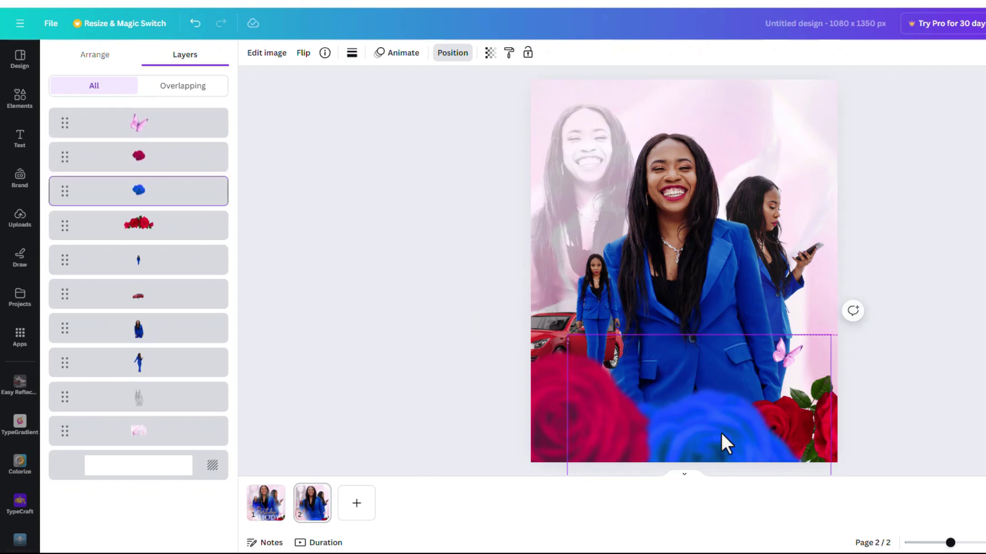
left_click(276, 523)
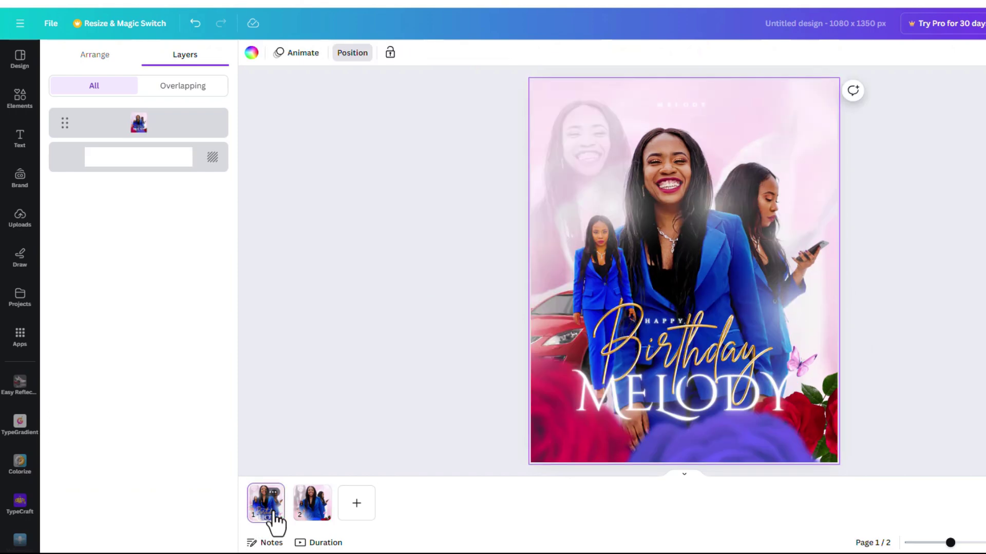
left_click(313, 514)
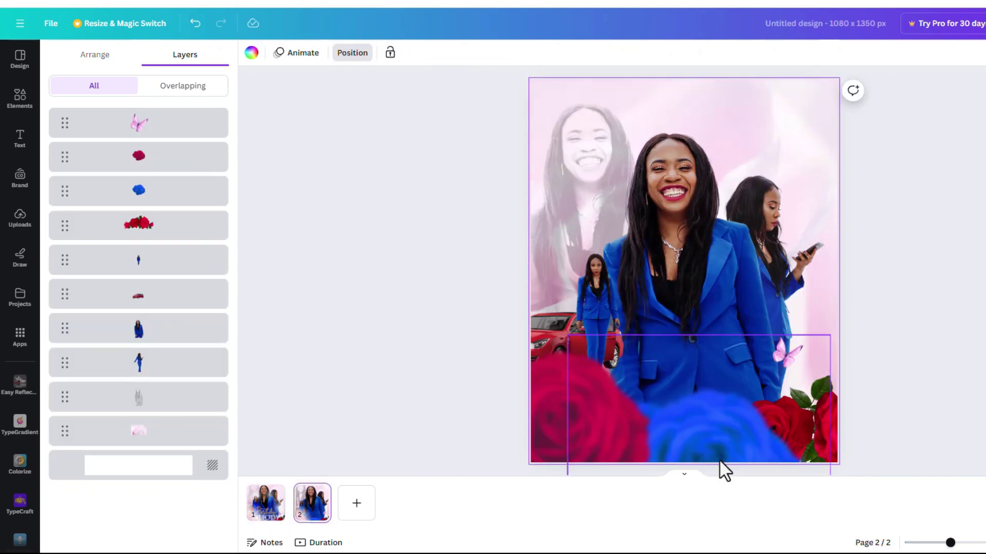
- Return the blurred blue rose's layer above the blurred red rose, then shrink it and move it right along the page's bottom edge
left_click(719, 438)
left_click_drag(718, 437, 710, 439)
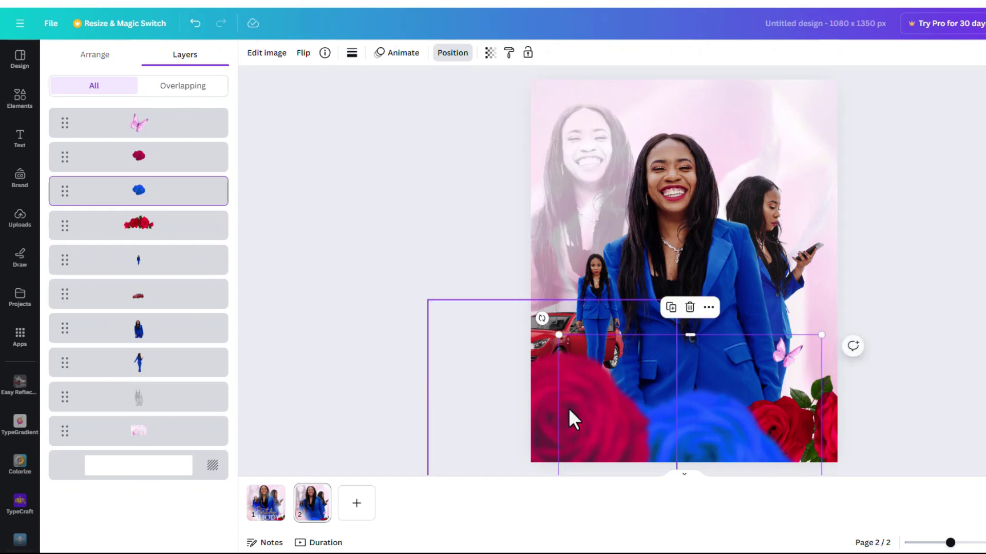
left_click(552, 398)
left_click_drag(188, 195, 187, 155)
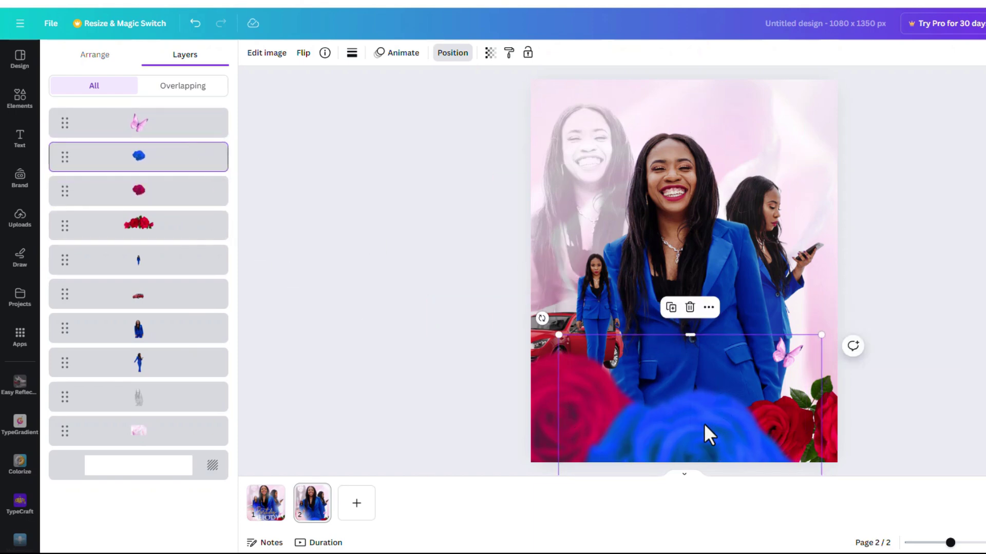
left_click_drag(559, 336, 579, 361)
left_click_drag(717, 433, 770, 439)
- Lower the blurred red rose in the page's bottom left corner and nudge the small standing portrait right
left_click(571, 422)
left_click_drag(572, 425, 564, 435)
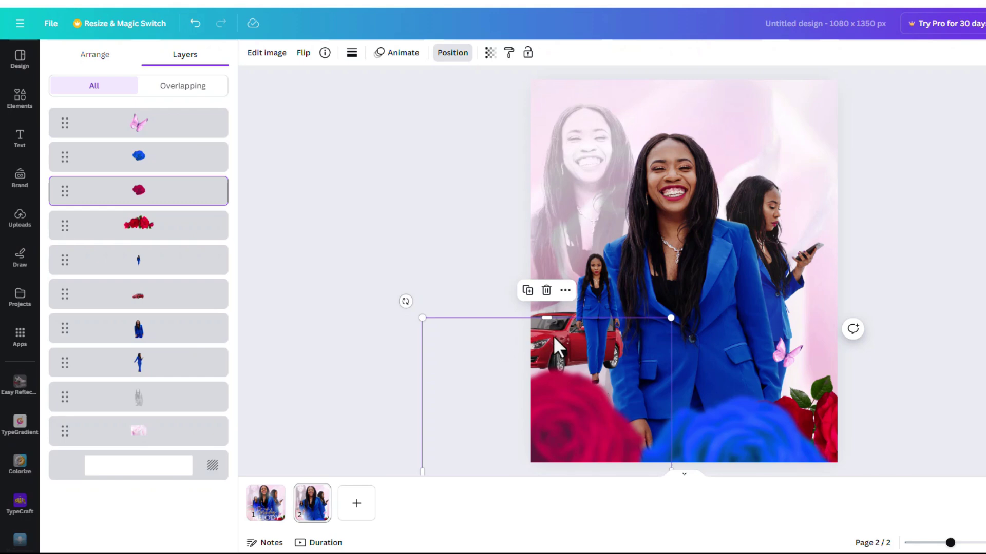
left_click(546, 311)
left_click_drag(546, 310, 552, 331)
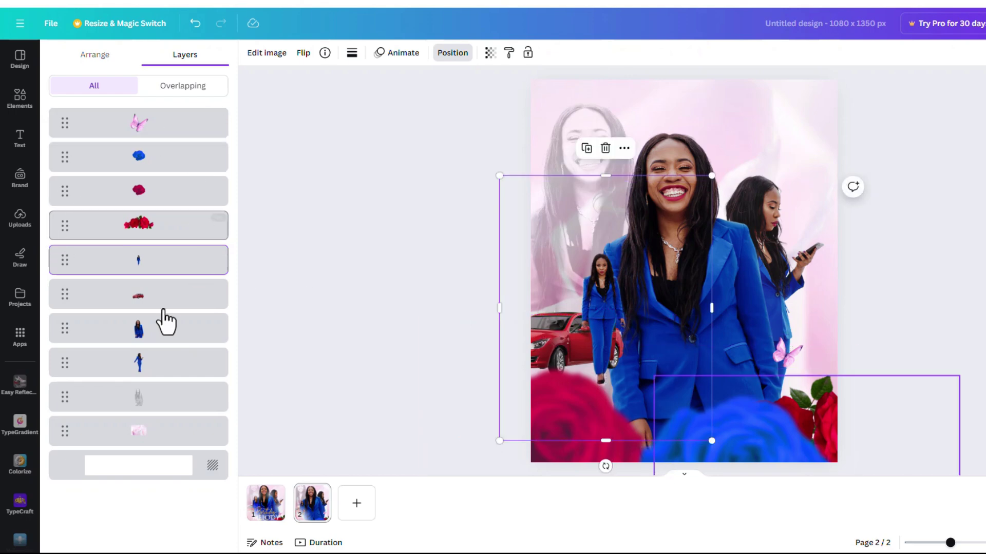
- Adjust the red car's size and position beside the small standing portrait and move its layer directly below the main portrait
left_click(161, 305)
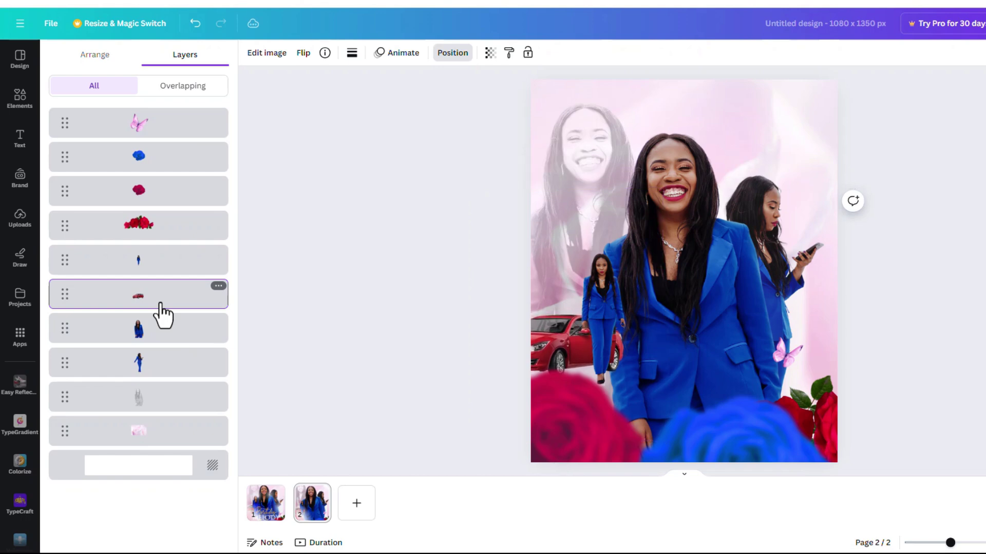
left_click(162, 310)
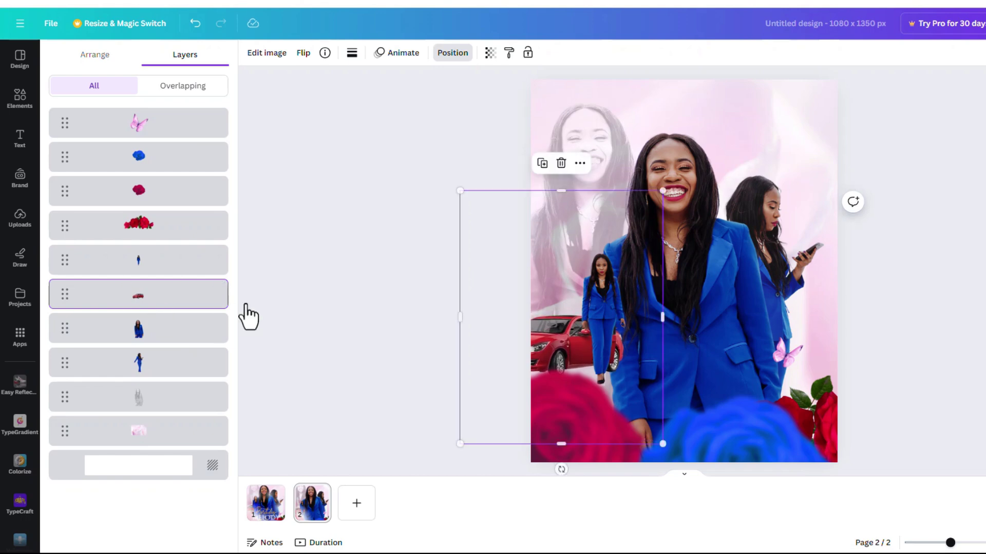
left_click_drag(662, 190, 684, 164)
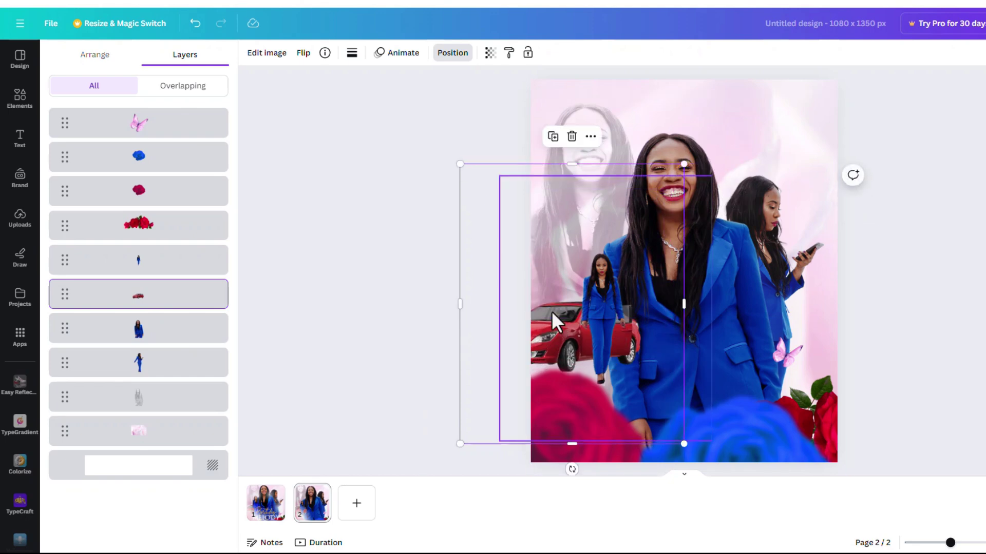
left_click_drag(550, 313, 539, 323)
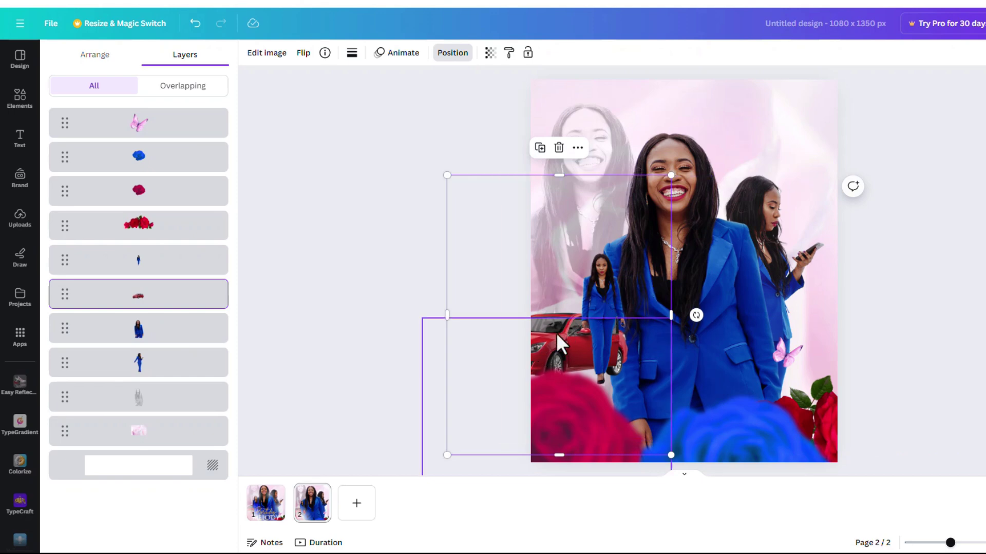
left_click_drag(553, 329, 552, 321)
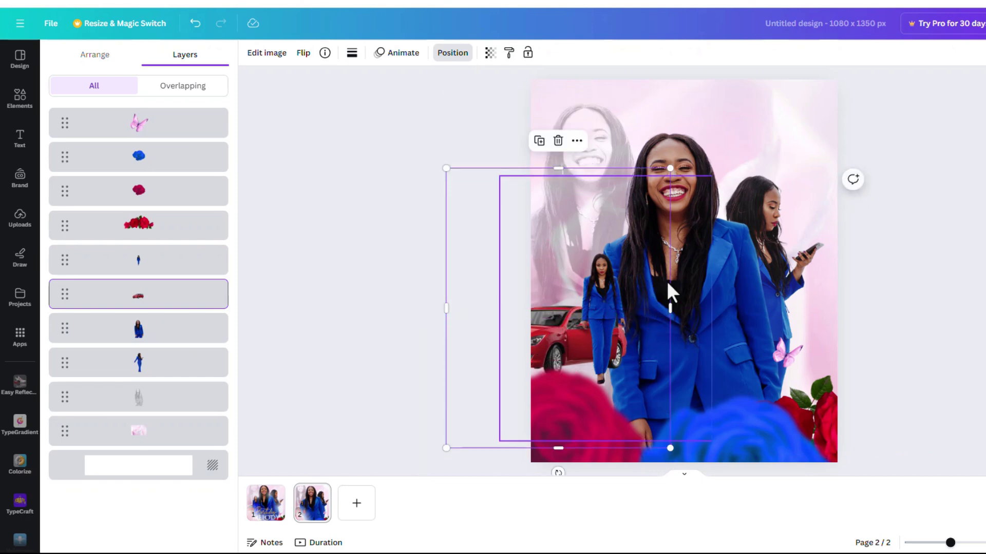
left_click_drag(670, 168, 658, 182)
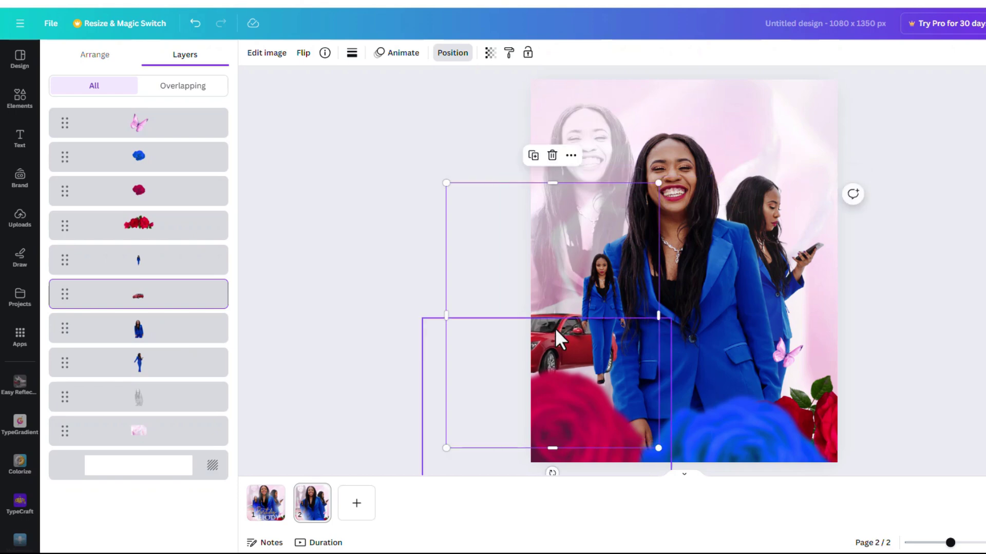
left_click_drag(554, 323, 553, 320)
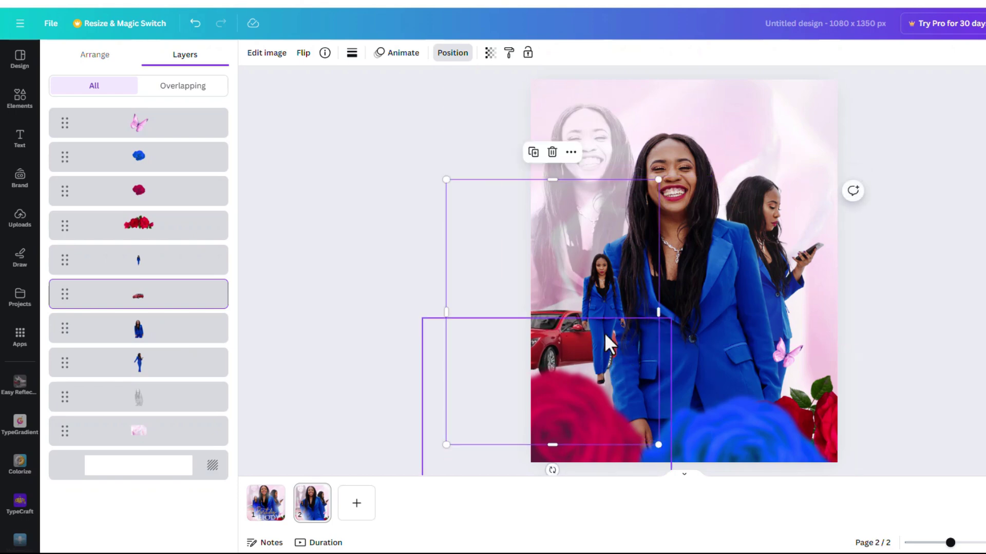
left_click_drag(159, 318, 161, 341)
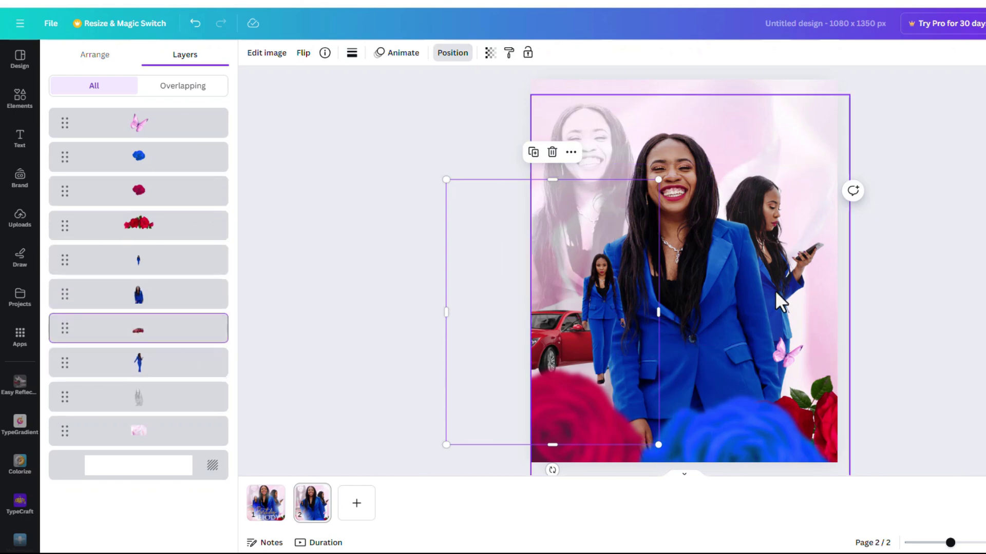
- Crop the empty right side of the main portrait and enlarge and reposition the portrait holding the phone behind it
left_click(769, 204)
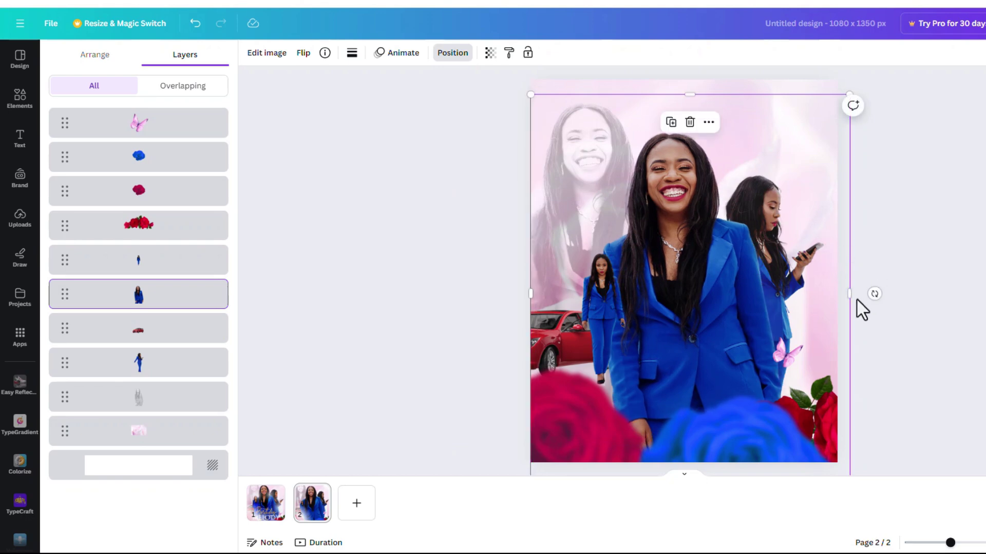
left_click_drag(850, 293, 787, 305)
left_click(822, 264)
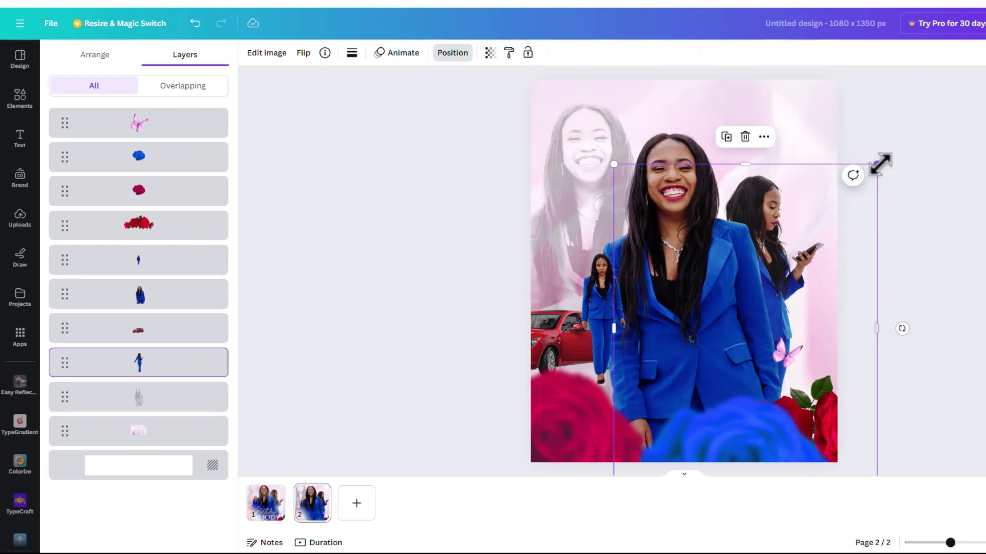
left_click_drag(876, 164, 889, 150)
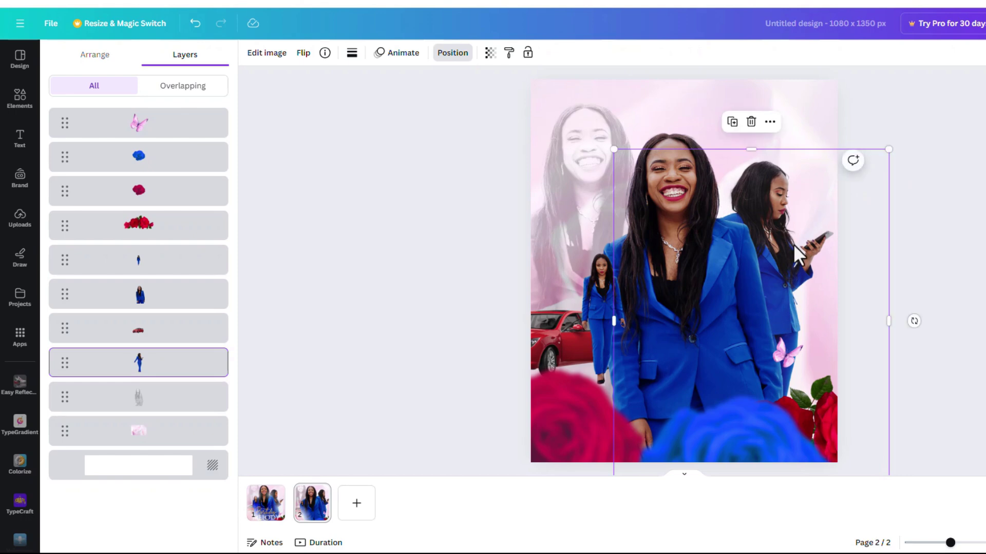
left_click_drag(790, 247, 787, 252)
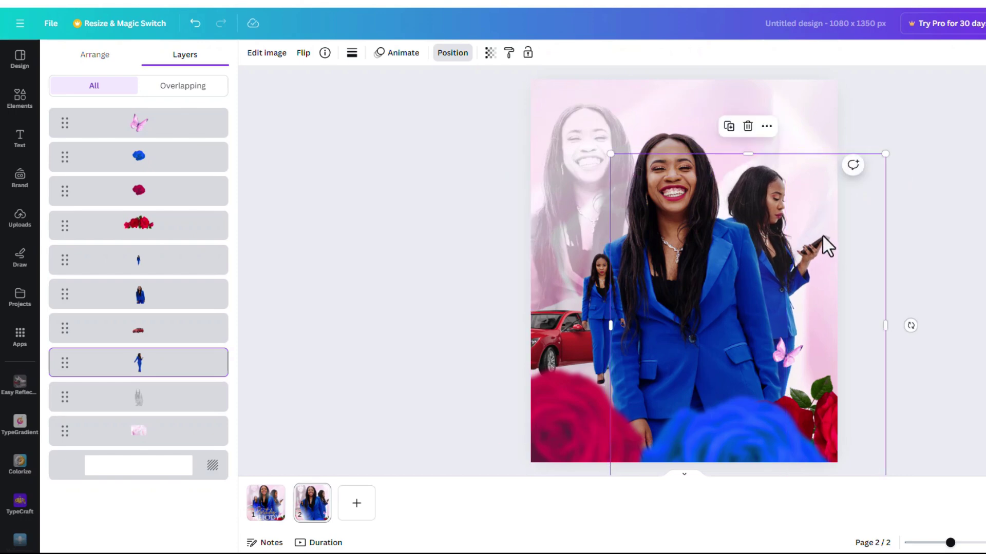
- Move the main portrait slightly up and compare the layout with the page 1 flyer
left_click(725, 264)
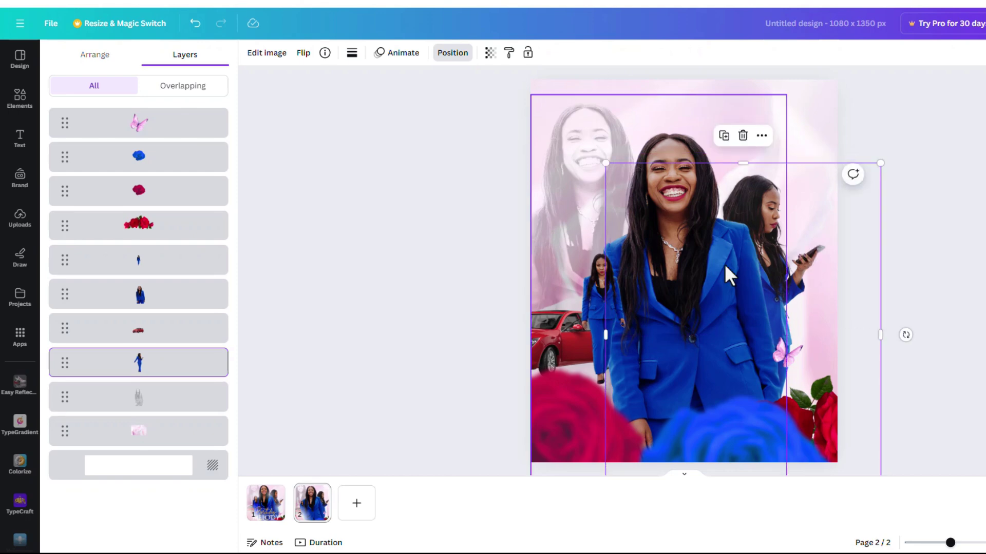
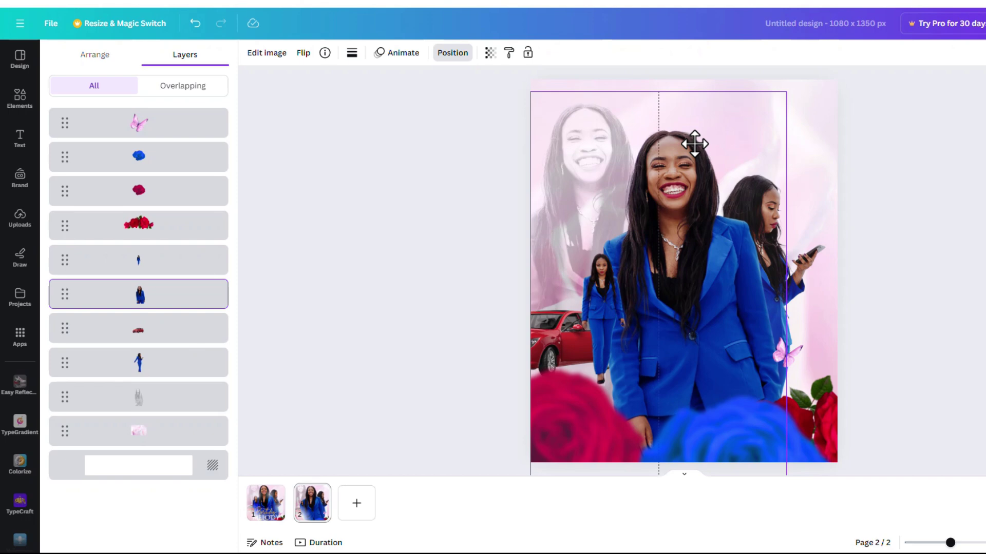
left_click_drag(694, 143, 694, 144)
left_click(430, 346)
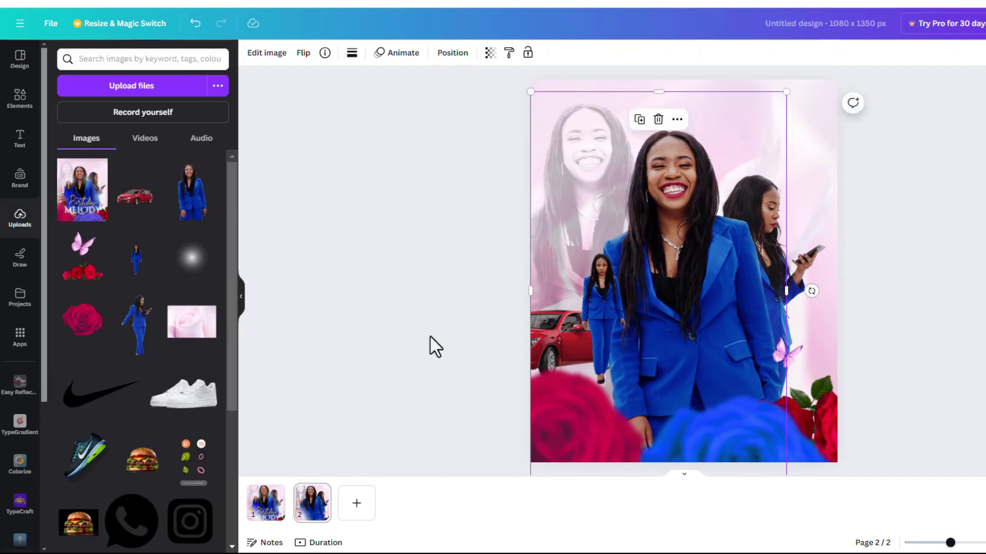
key("ctrl+a")
left_click(267, 505)
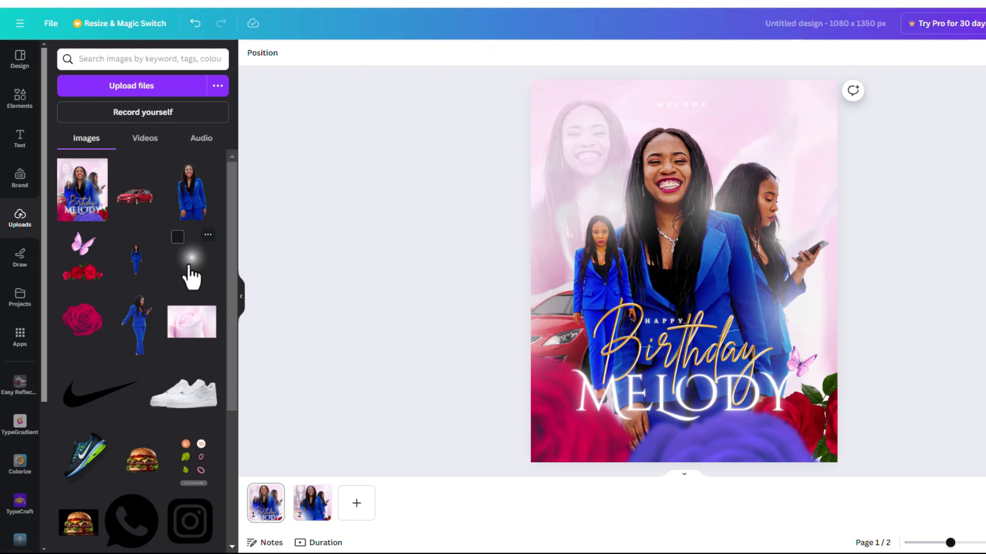
left_click(319, 520)
- Add the uploaded white glow image beside the main portrait's shoulder, scale it down and trim its edges
left_click_drag(363, 308, 725, 224)
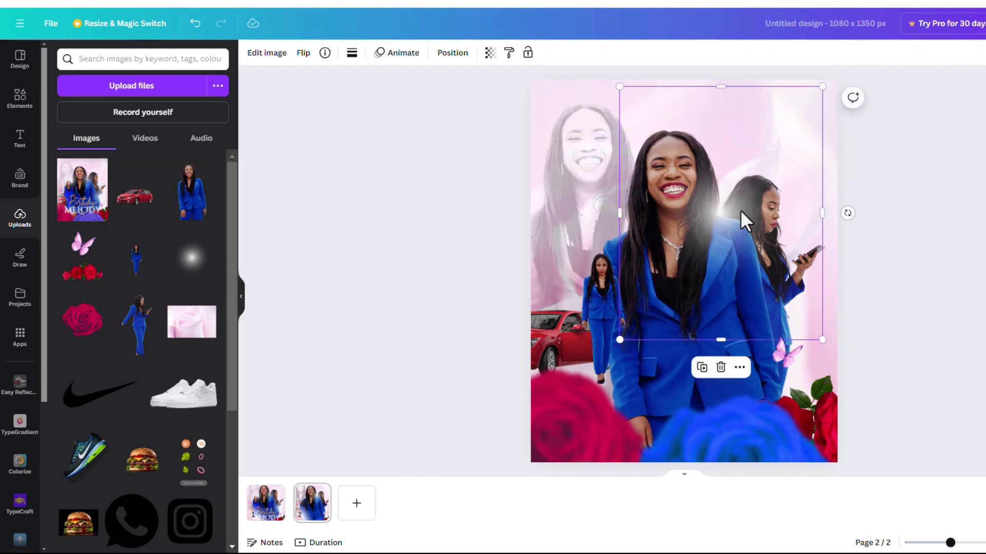
left_click_drag(824, 340, 807, 320)
left_click_drag(711, 88, 731, 139)
left_click_drag(712, 321, 712, 276)
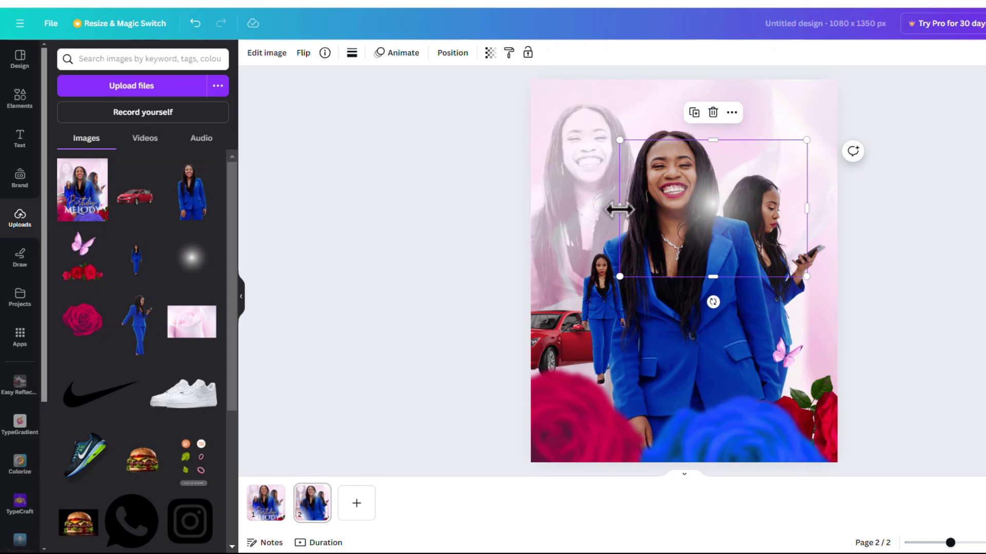
mouse_move(619, 209)
left_mouse_down()
mouse_move(716, 214)
mouse_move(657, 209)
mouse_move(631, 219)
left_mouse_up()
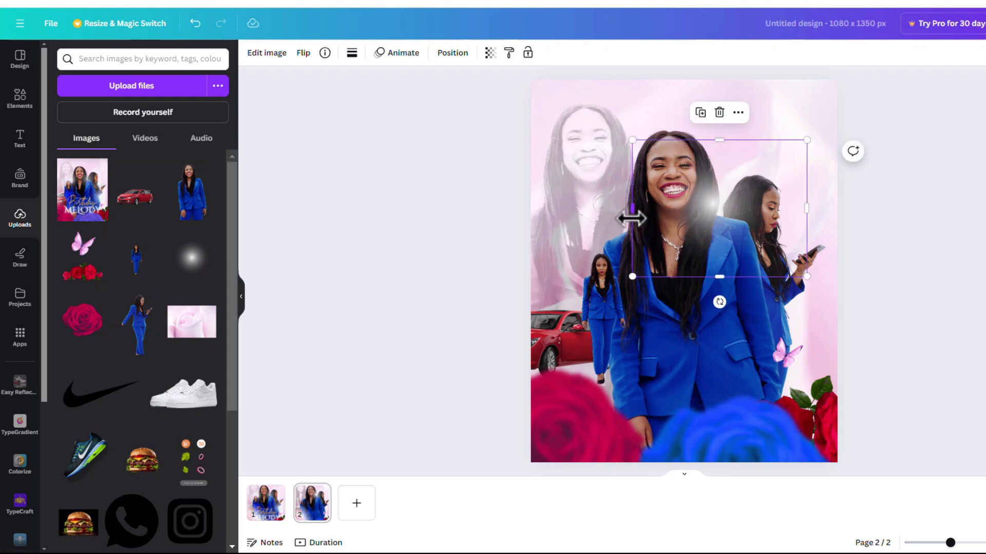
- Crop the white glow image to a 1:1 aspect ratio, extending the crop frame to the image's full width
double_click(704, 212)
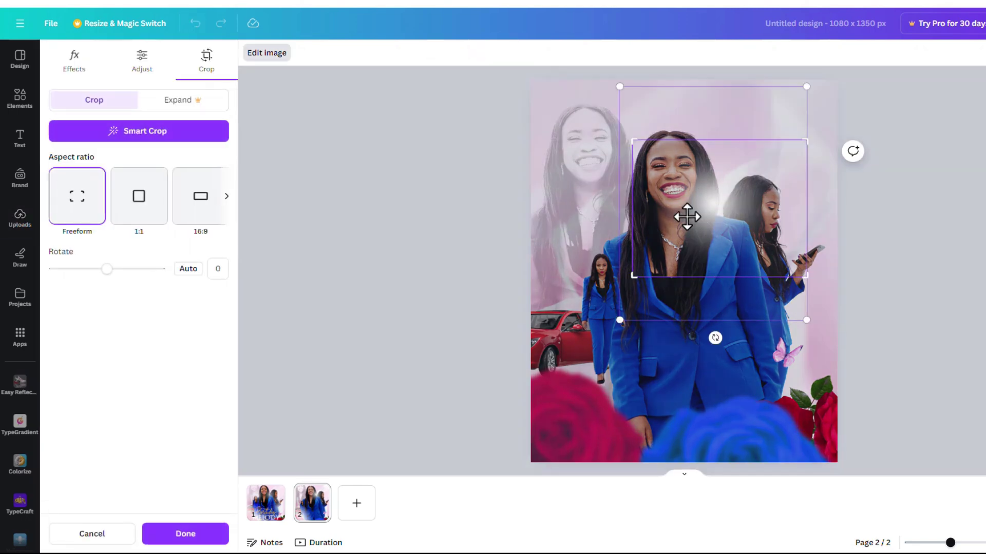
left_click(137, 210)
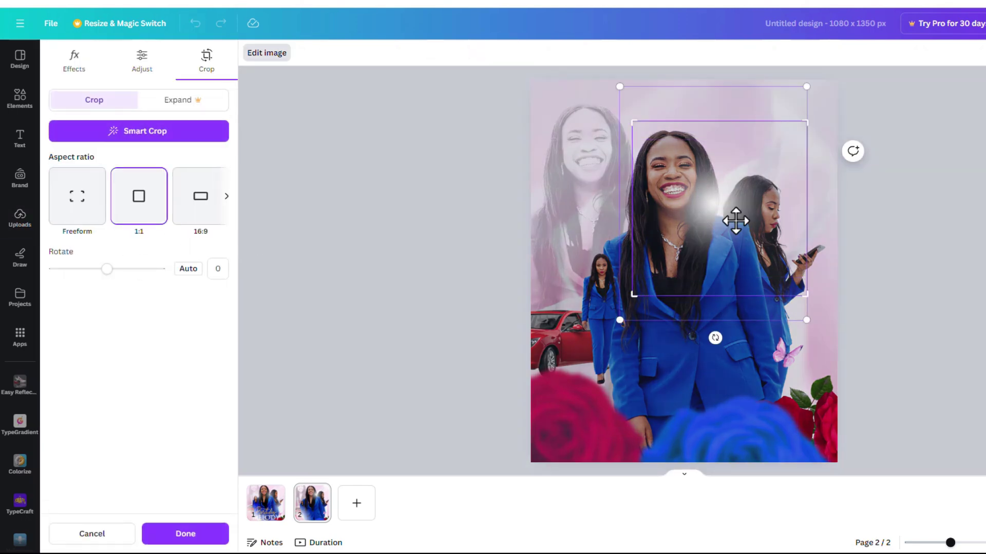
left_click_drag(634, 123, 606, 116)
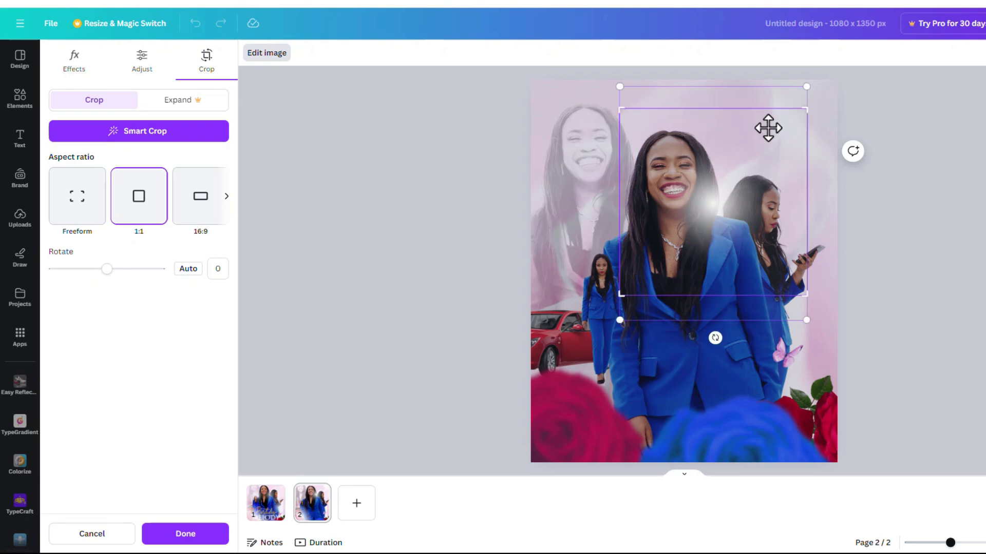
left_click(180, 538)
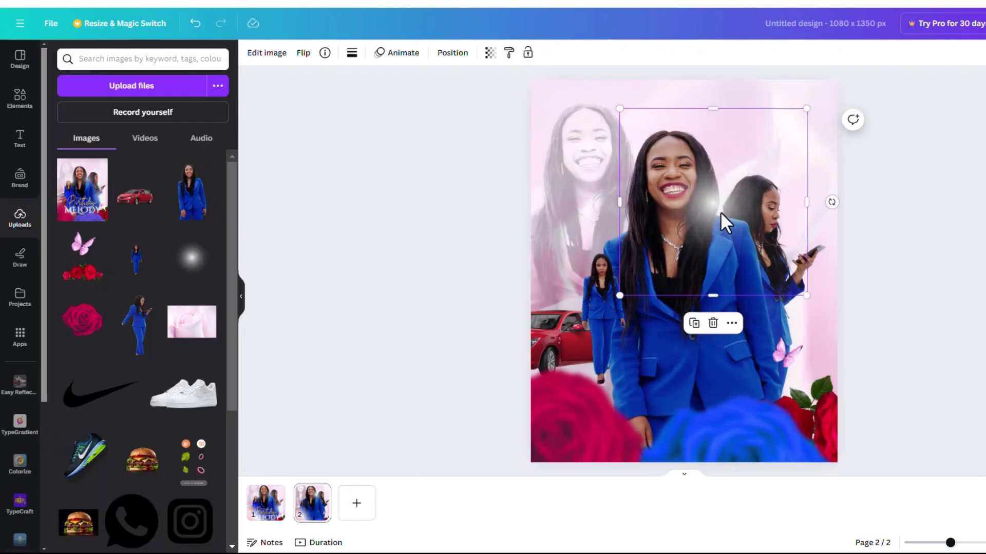
- Shrink the white glow over the main portrait's shoulder and place a copy of it between the car and the blurred red rose
left_click_drag(720, 212, 727, 223)
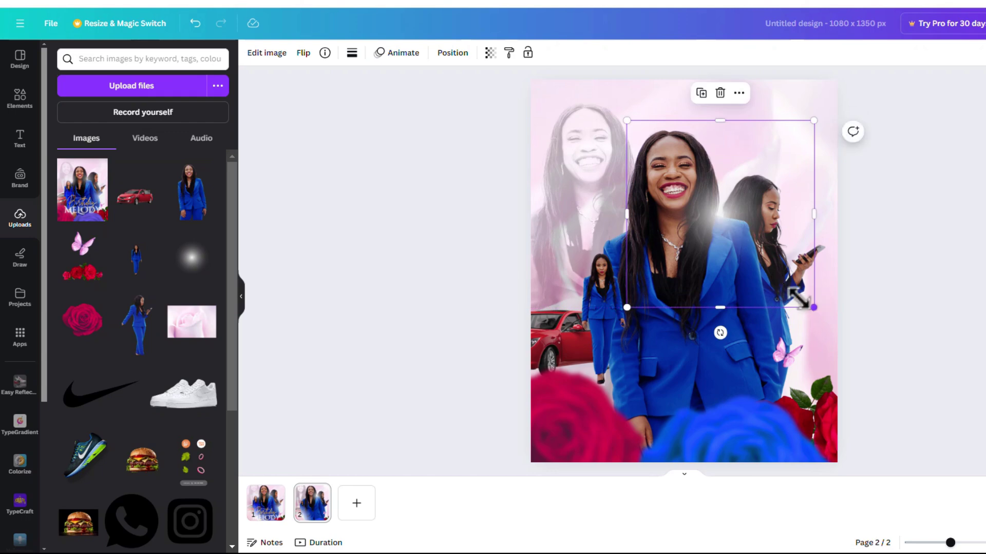
mouse_move(811, 306)
left_mouse_down()
mouse_move(790, 287)
mouse_move(799, 293)
left_mouse_up()
left_click_drag(716, 208, 589, 364)
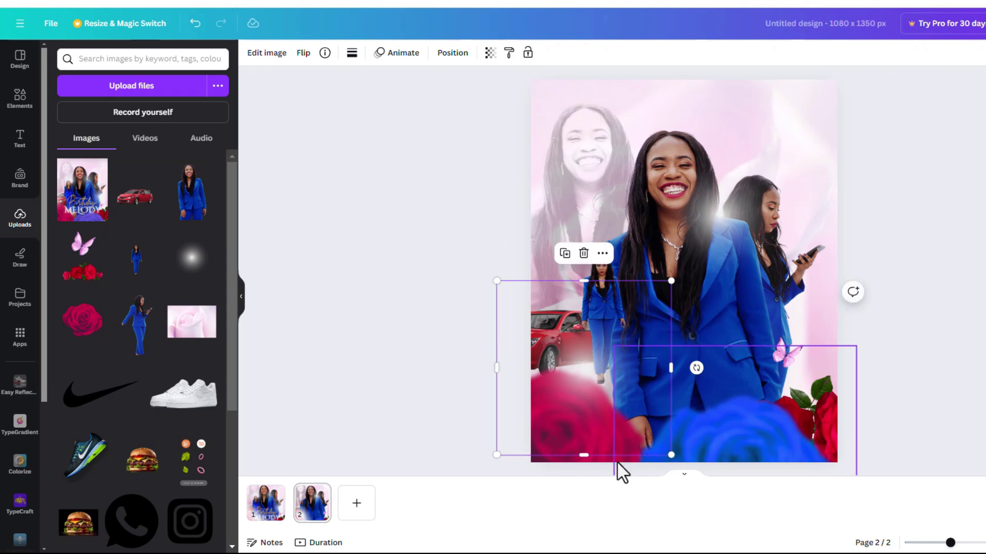
- Bring the copied white glow in front of the blurred red rose in the page's bottom left corner
left_click(616, 462)
left_click(561, 465)
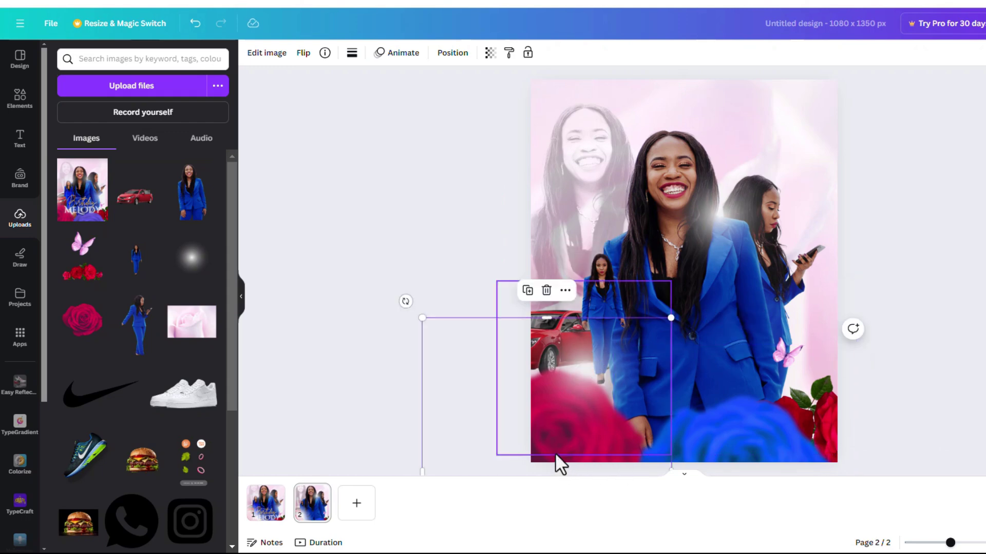
left_click(556, 453)
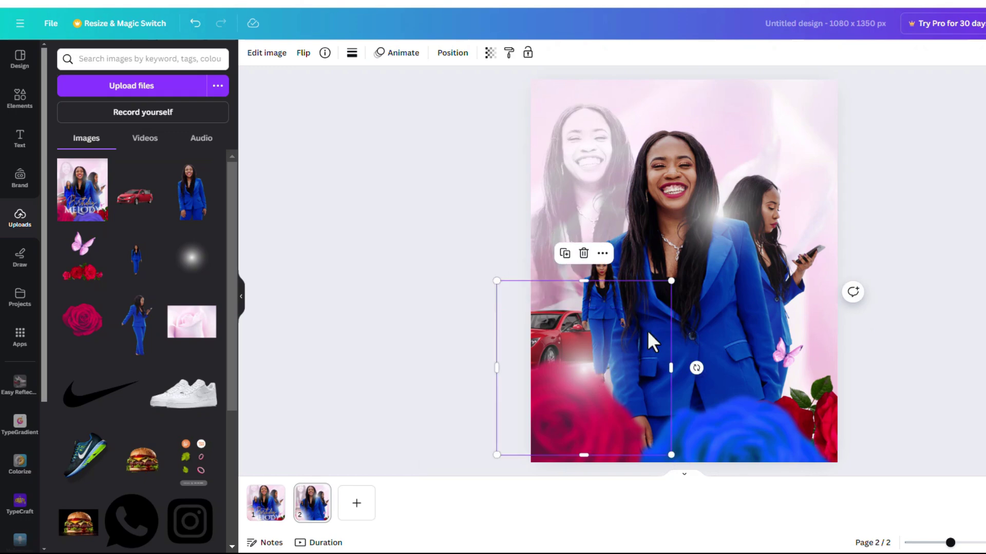
- Enlarge and reposition the white glow between the car and the blurred red rose, and set its transparency to 80
left_click_drag(671, 281, 726, 227)
left_click_drag(611, 344, 586, 363)
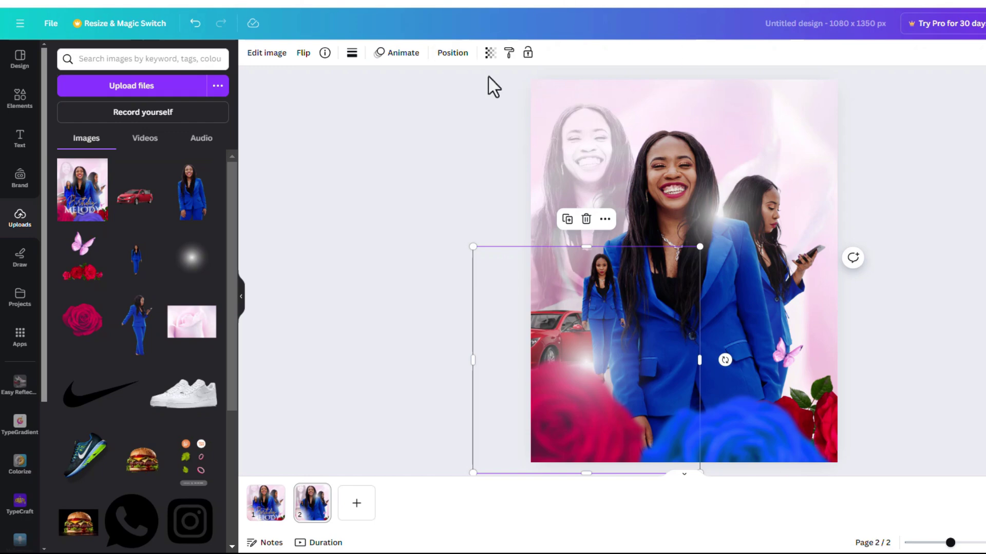
left_click(489, 53)
left_click_drag(458, 99, 445, 117)
- Place one copy of that white glow over the red roses in the page's bottom right corner and another over the faded portrait
left_click_drag(596, 355, 926, 405)
left_click(773, 249)
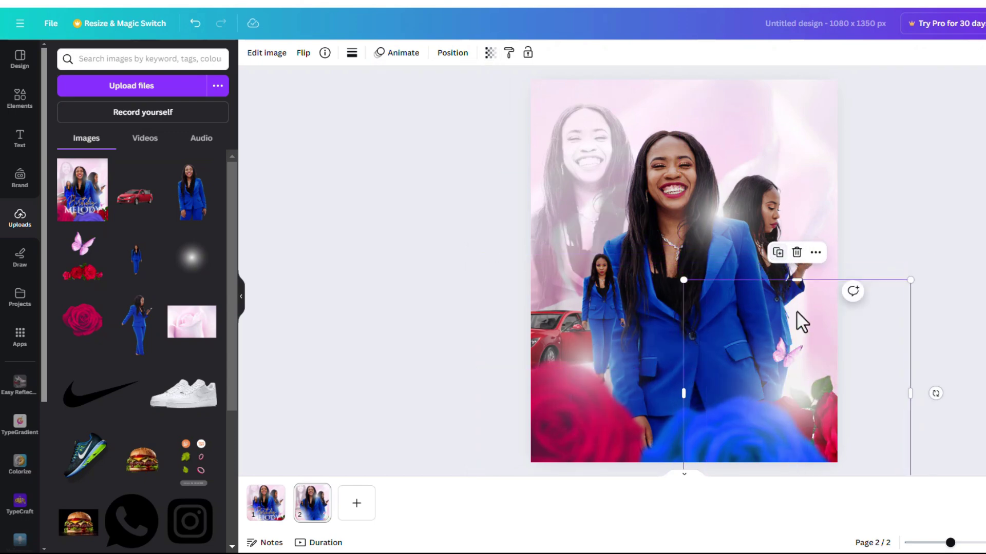
left_click_drag(785, 398, 619, 237)
left_click(894, 202)
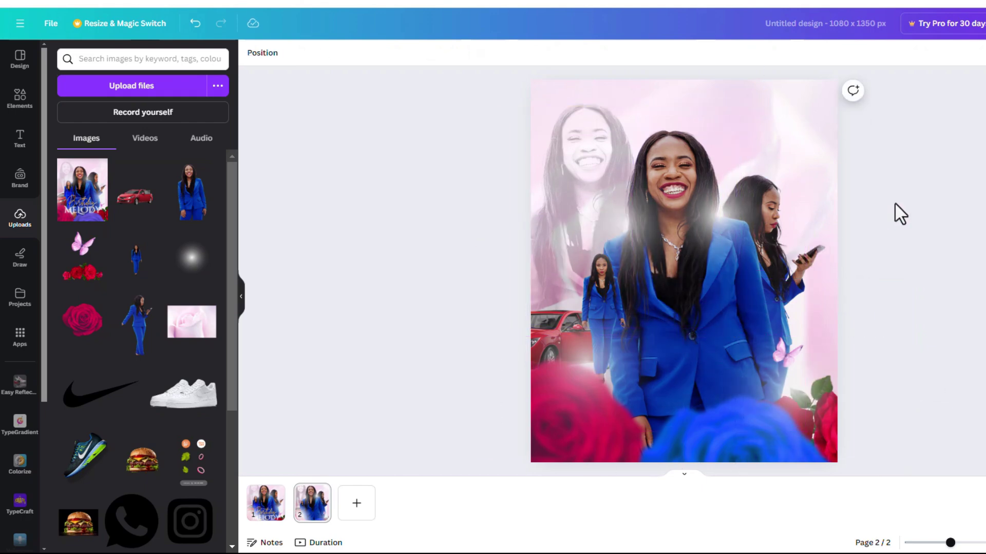
- Set the transparency of the white glow over the main portrait's shoulder to 73
left_click(720, 221)
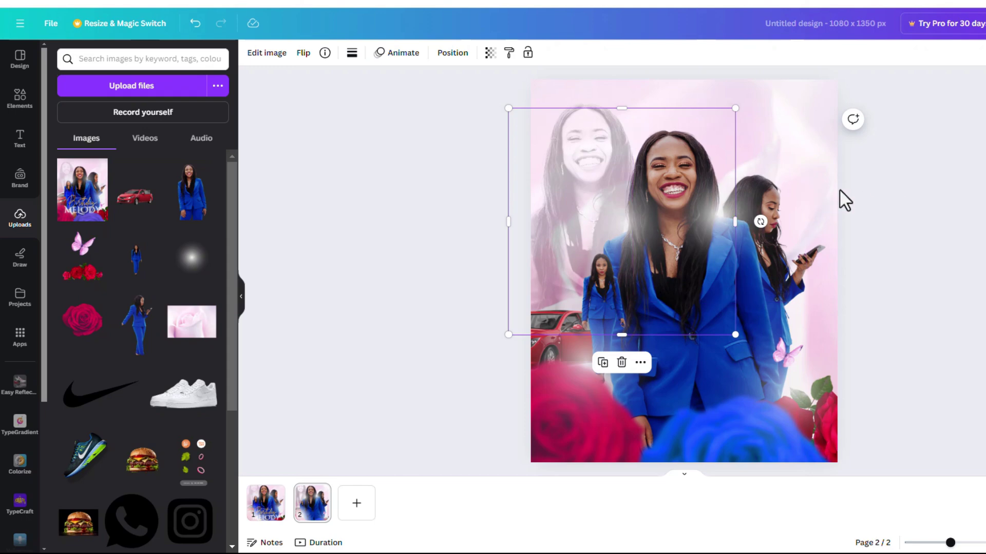
left_click(927, 186)
left_click(741, 188)
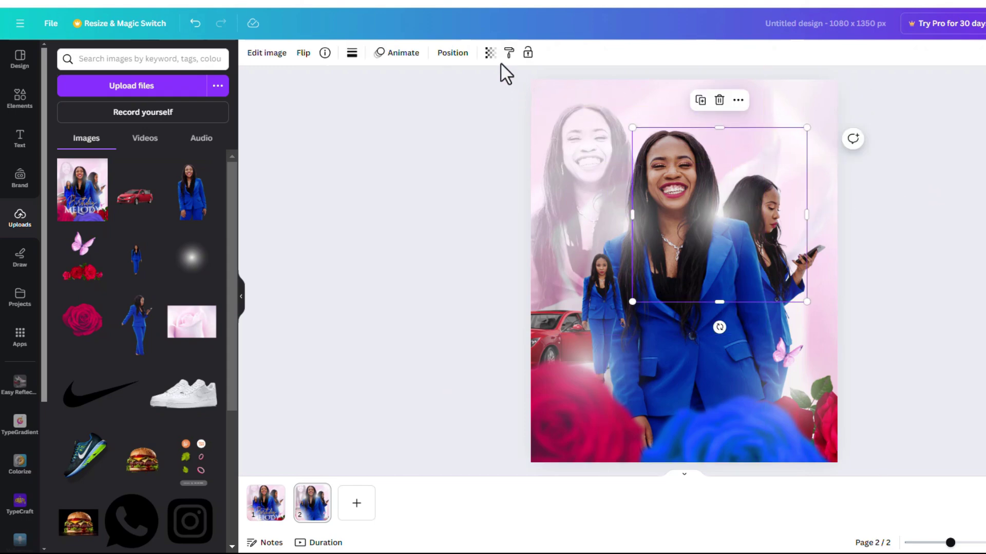
left_click(490, 52)
left_click_drag(456, 98, 439, 98)
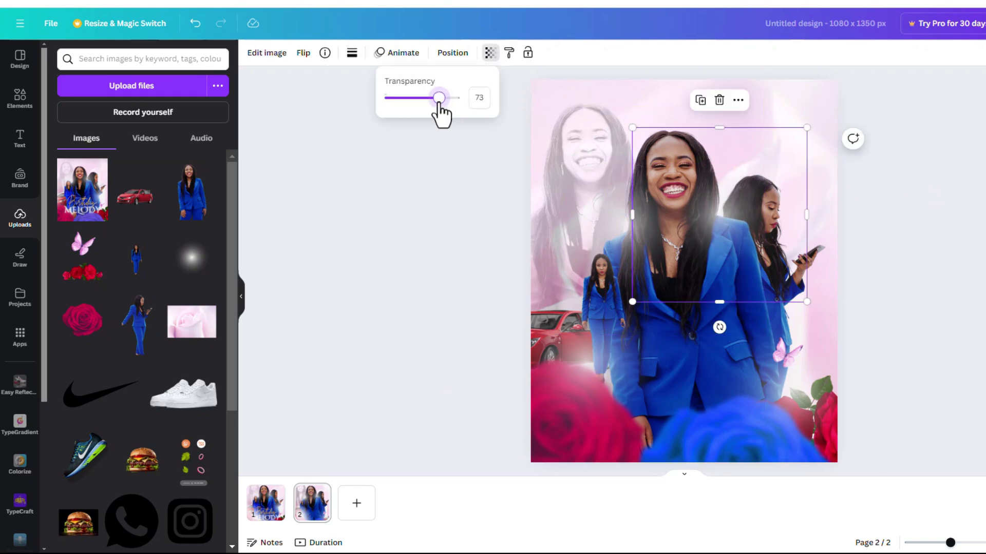
- Set the transparency of the white glow above the blurred red rose to 67
left_click(577, 377)
left_click(492, 53)
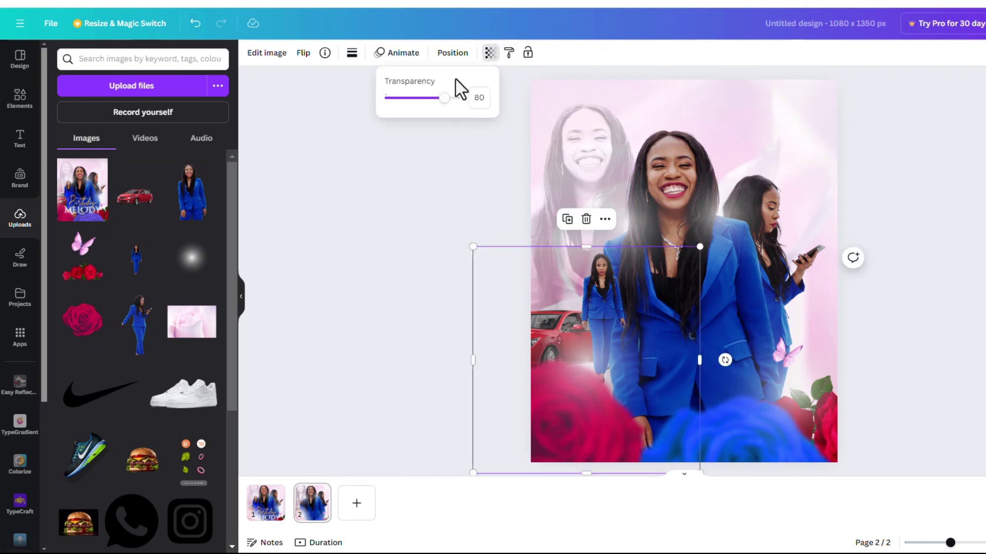
left_click_drag(456, 97, 434, 100)
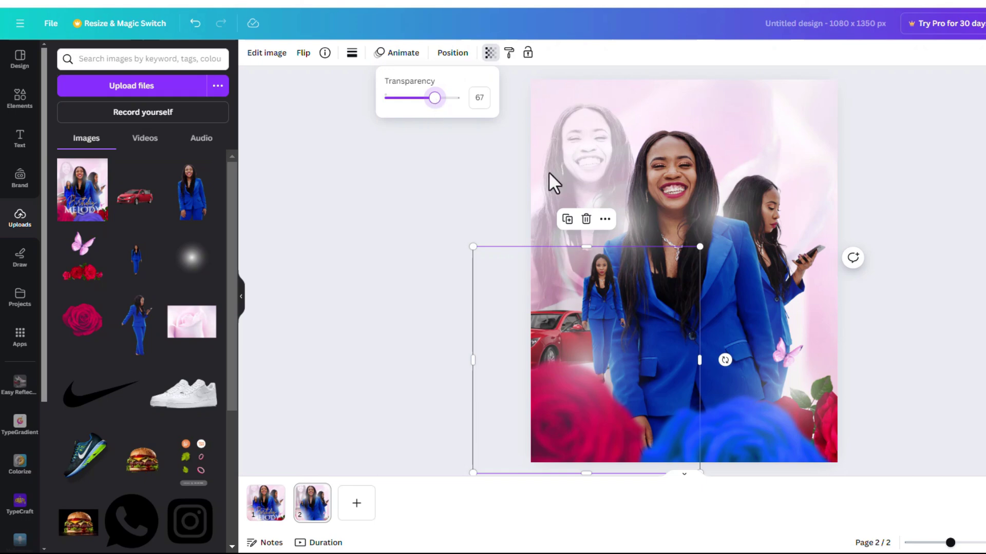
- Duplicate the white glow over the red roses in the page's bottom right corner and offset the copy slightly down toward the page edge
left_click_drag(587, 343, 793, 372)
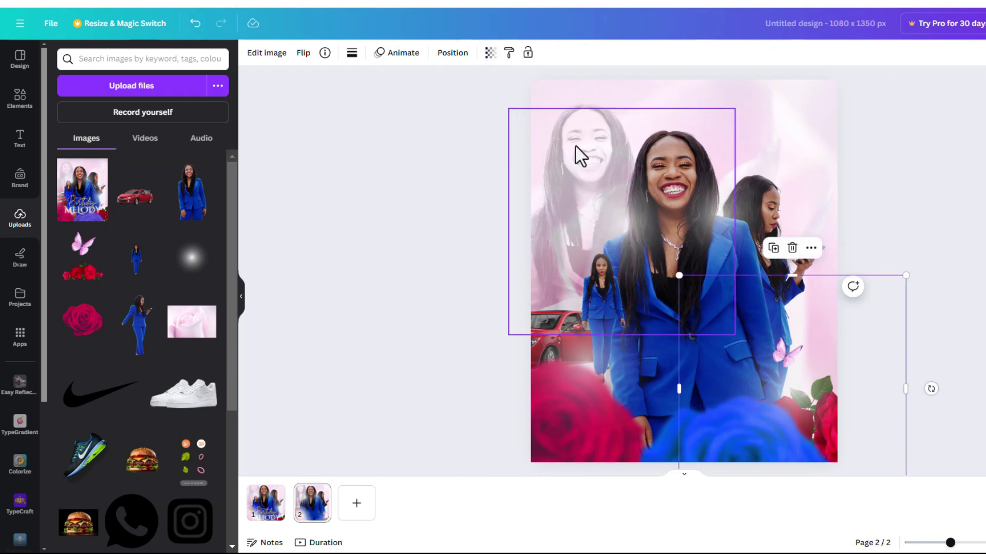
left_click(773, 248)
left_click_drag(809, 380, 819, 386)
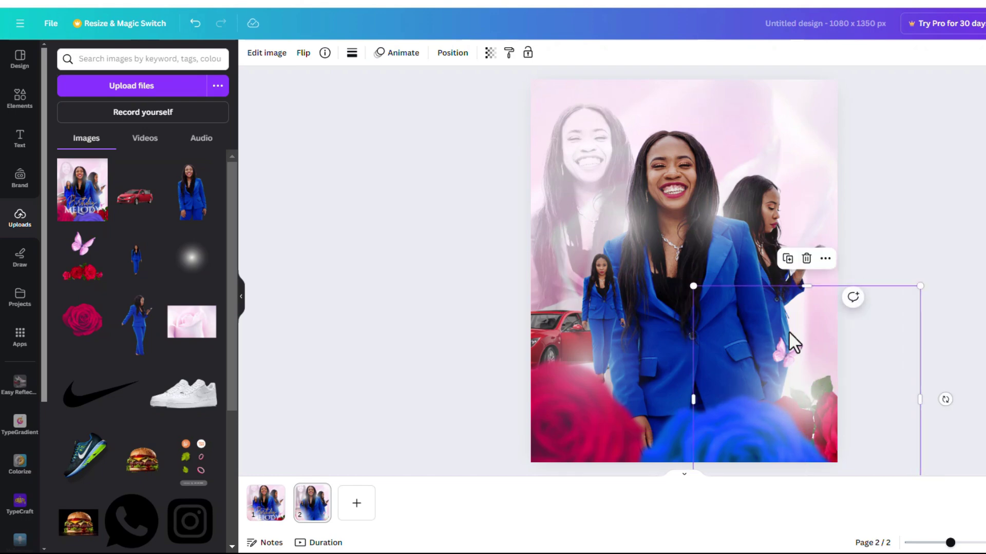
- Place another copy of the corner glow over the red car and enlarge it well beyond the page's left edge
left_click(785, 259)
left_click_drag(810, 387, 518, 319)
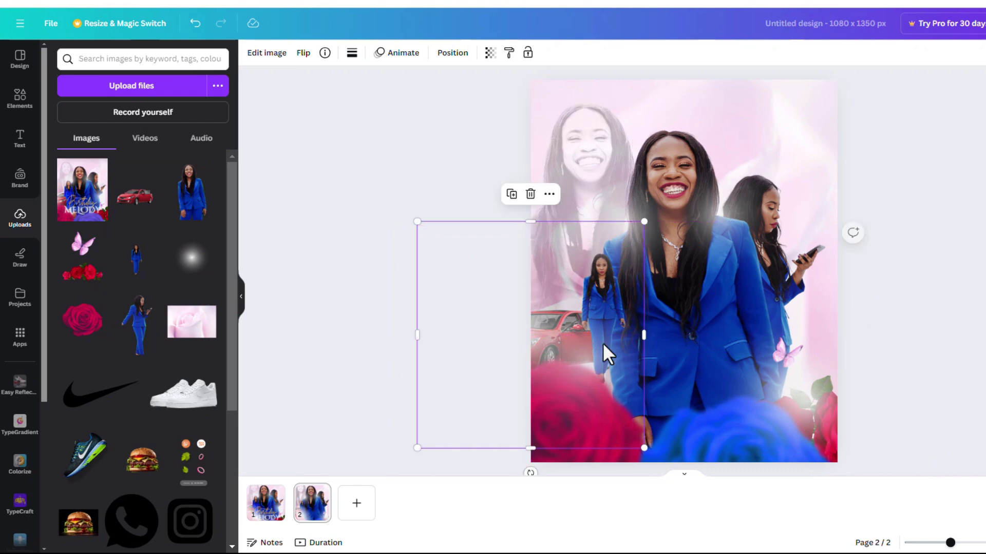
left_click_drag(645, 222, 721, 165)
left_click_drag(541, 352, 529, 330)
key("Escape")
left_click(685, 156)
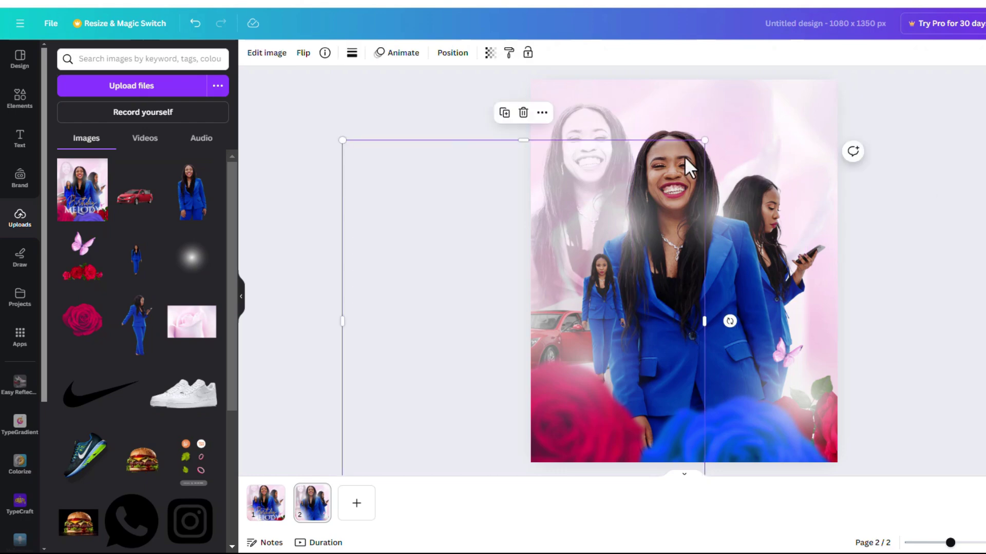
left_click_drag(688, 128, 688, 132)
key("ctrl+z")
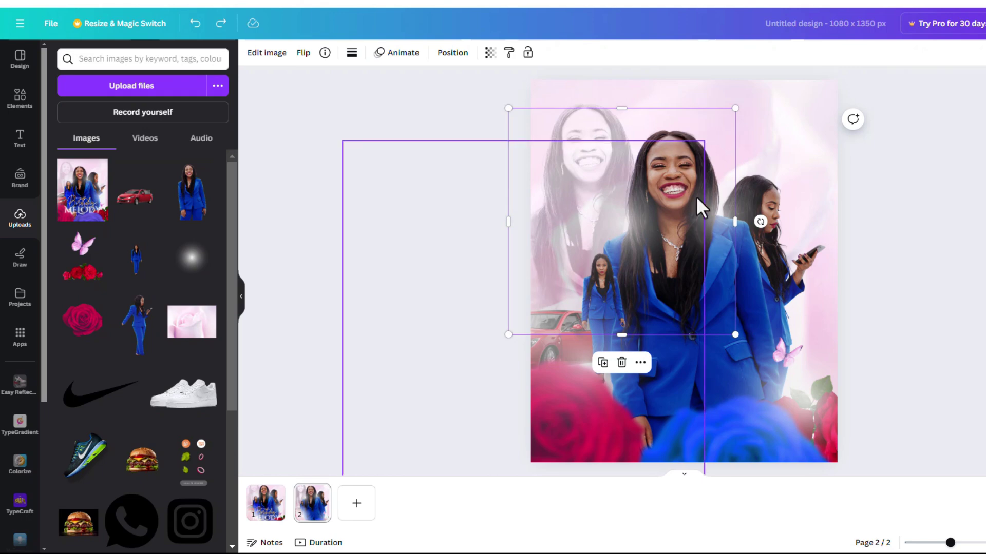
left_click(898, 259)
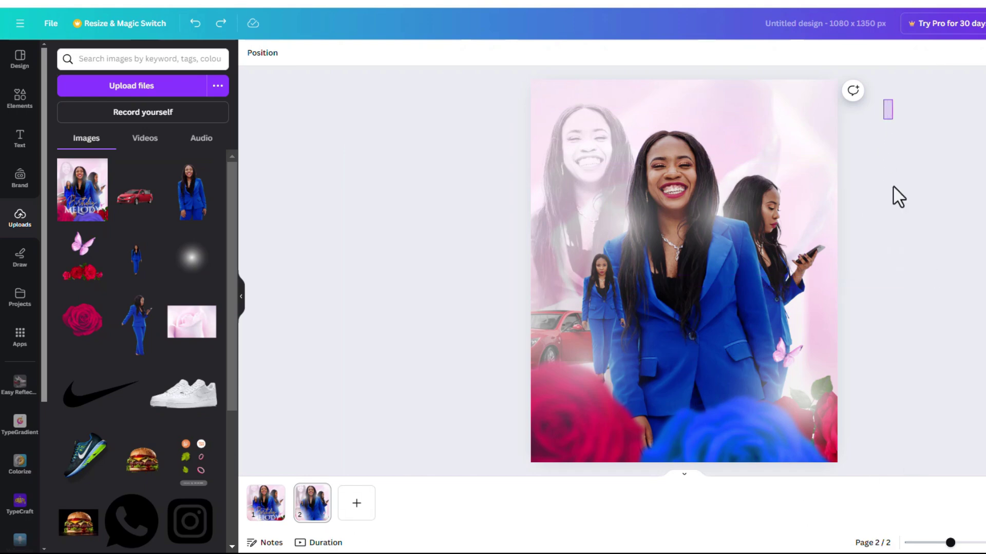
- Select all page elements except the background and the faded portrait, and shift them together slightly to the left
left_click_drag(894, 188, 430, 477)
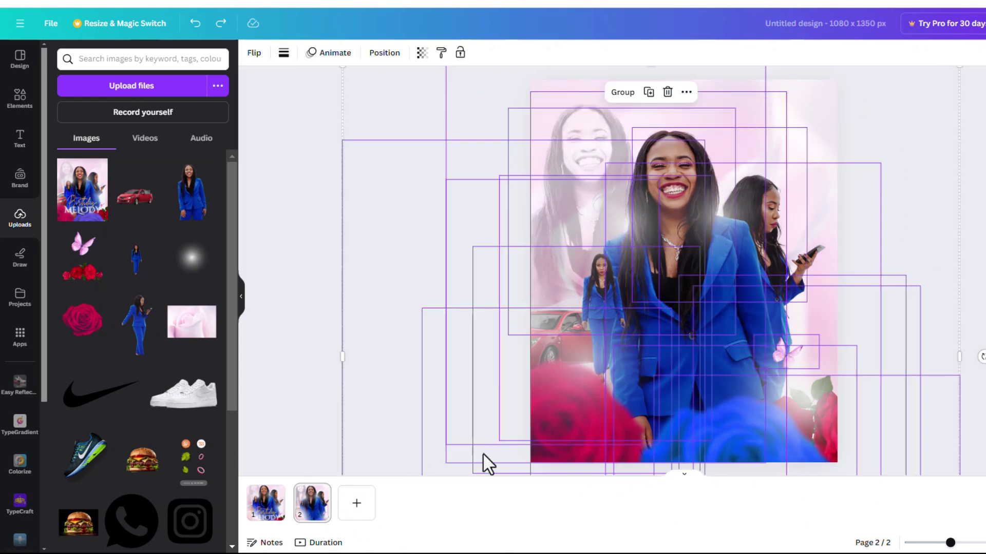
left_click(383, 53)
scroll(187, 436, "down", 3)
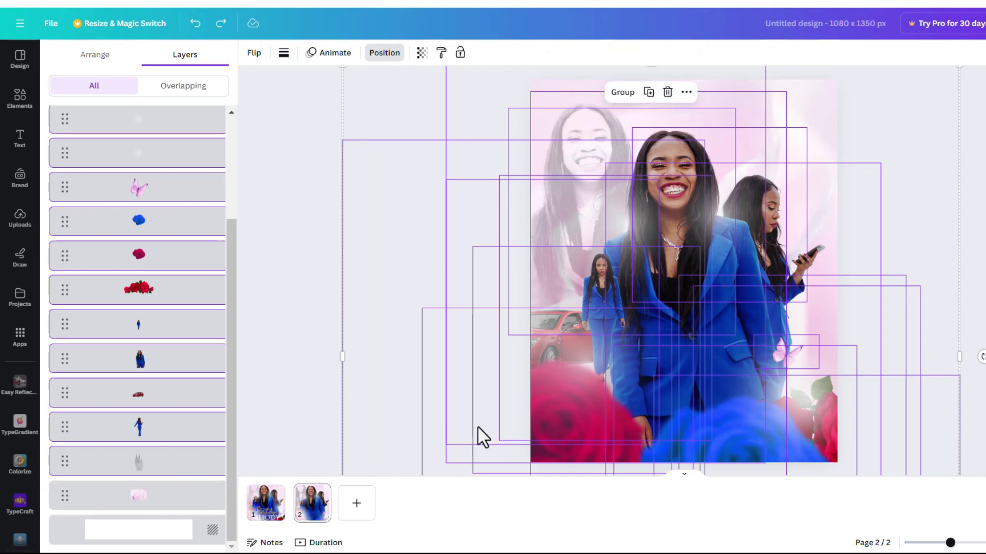
left_click(160, 467, "shift")
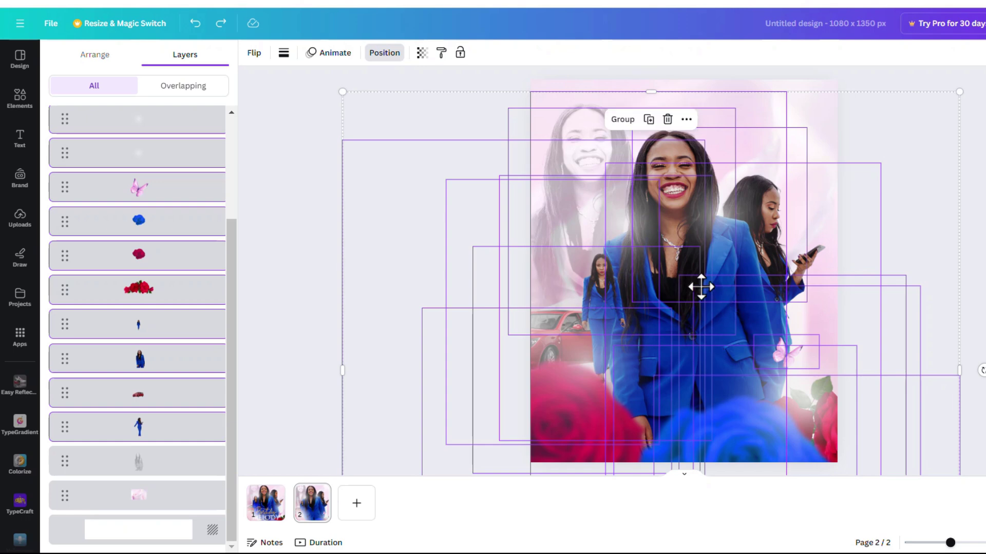
left_click_drag(709, 287, 705, 288)
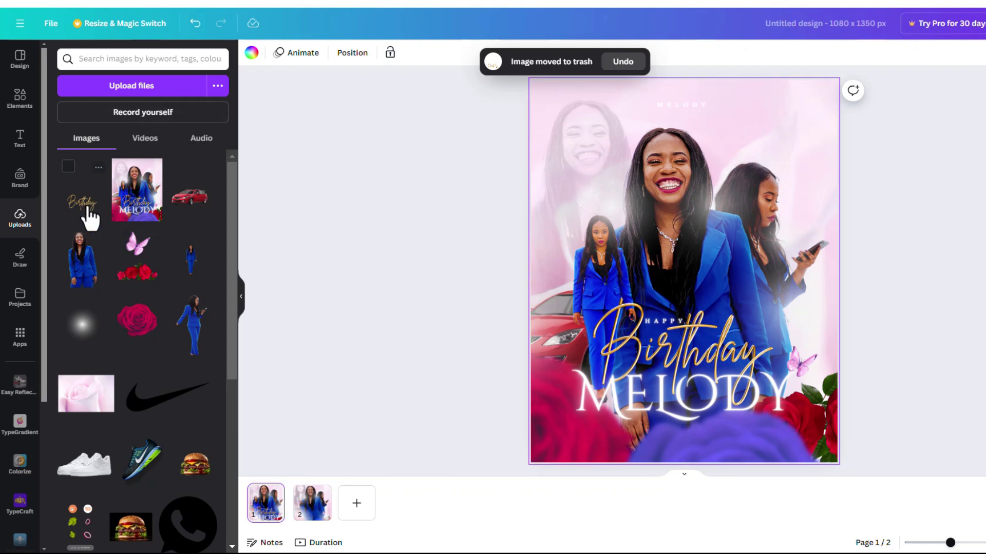
- Add the uploaded gold Birthday lettering to page 2 and crop away the empty space above and below it
left_click(312, 506)
left_click(78, 212)
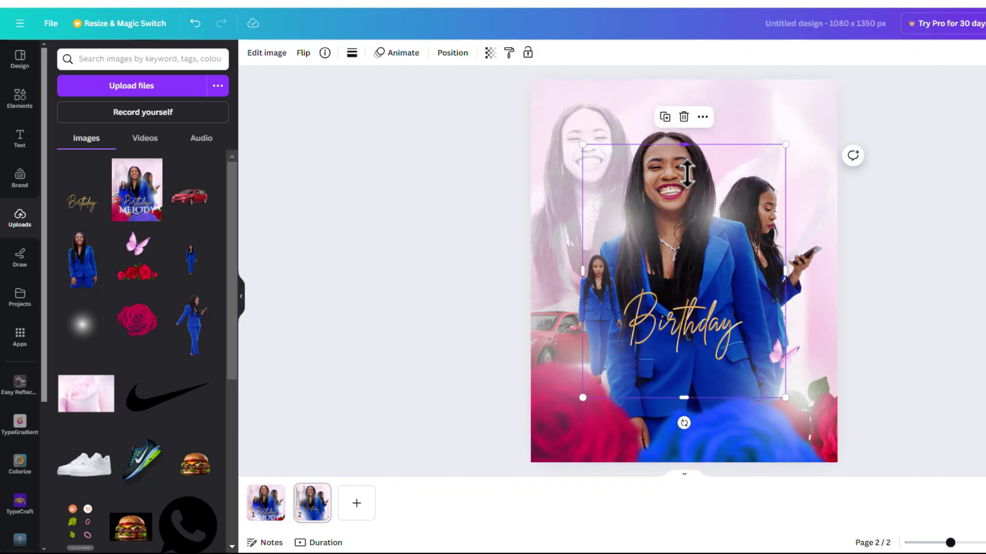
left_click_drag(683, 145, 688, 281)
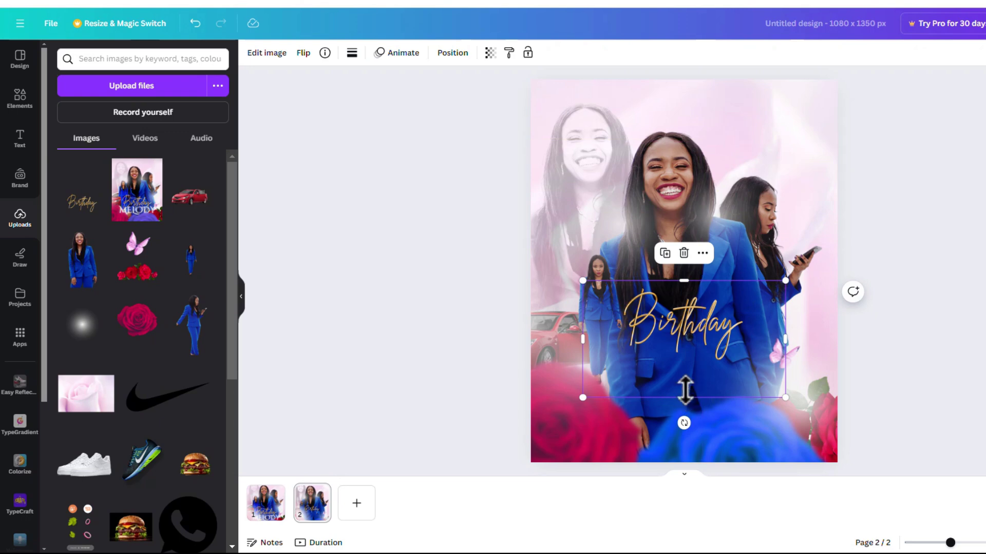
left_click_drag(684, 398, 744, 371)
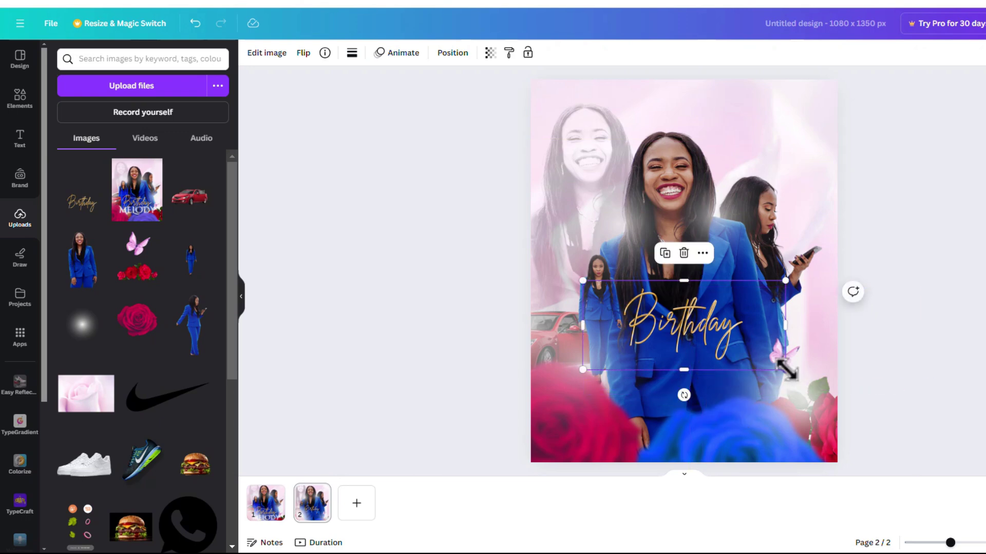
- Enlarge the Birthday lettering to nearly the page width and lower it over the main portrait's waist
left_click_drag(786, 369, 823, 391)
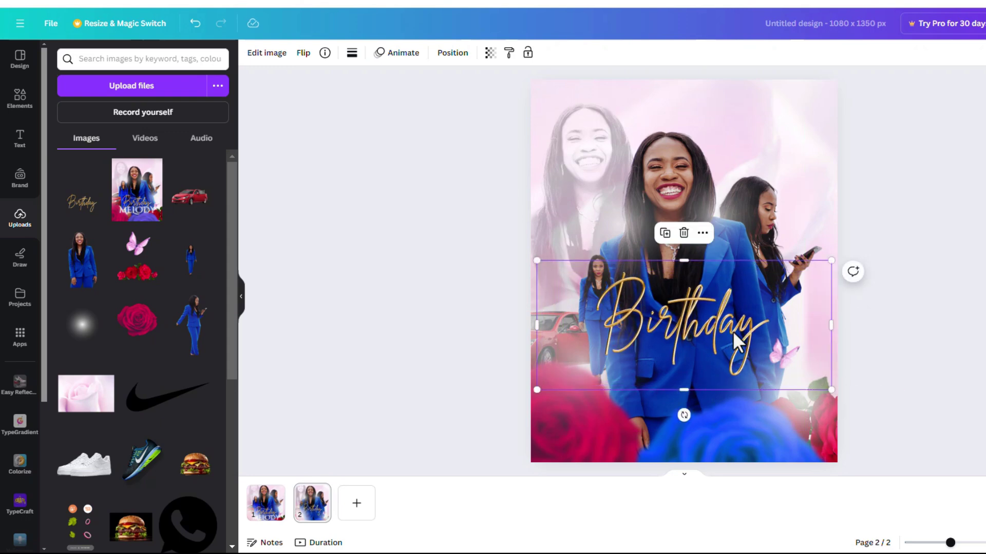
left_click_drag(729, 326, 732, 369)
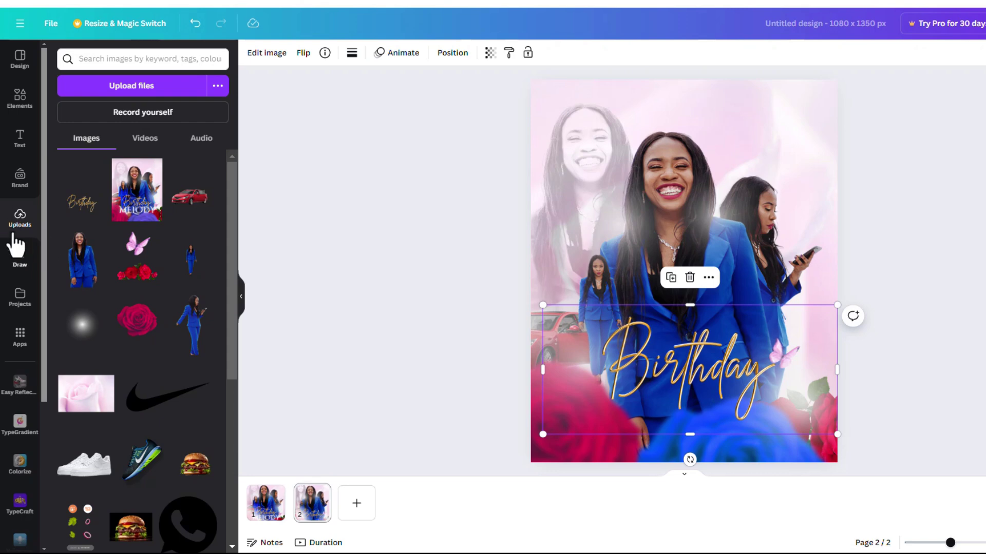
- Check the lettering of the page 1 flyer and add a subheading with the celebrant's name in capitals on page 2
left_click(267, 506)
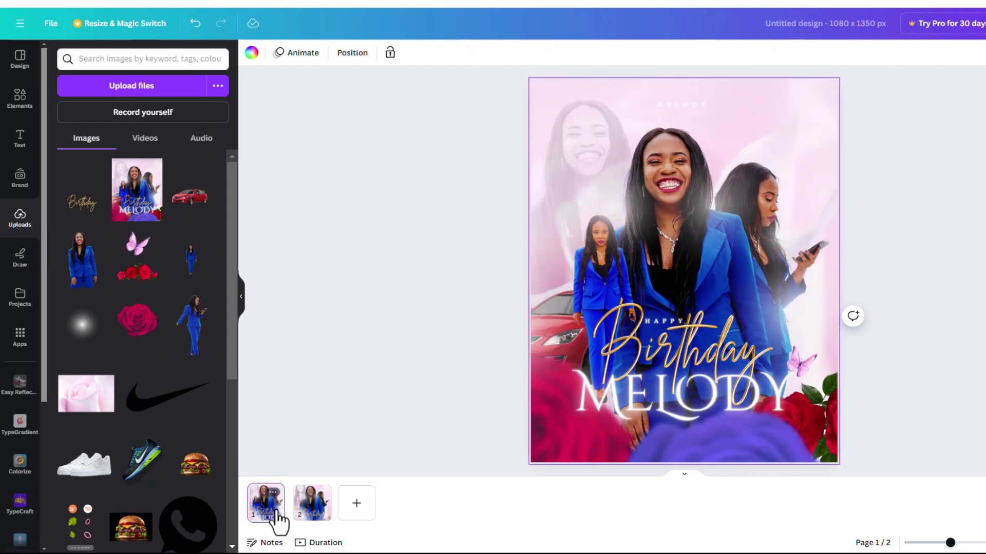
left_click(314, 514)
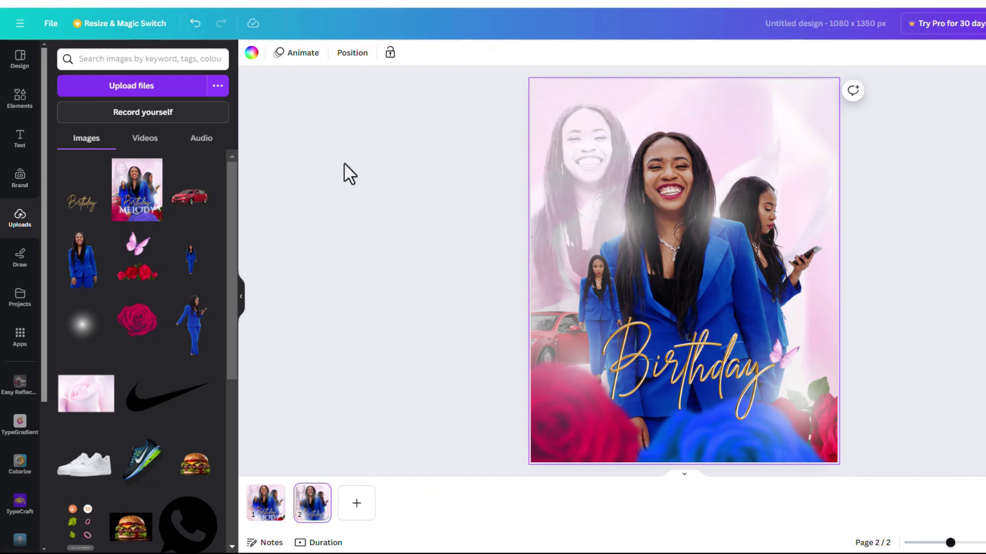
left_click(18, 138)
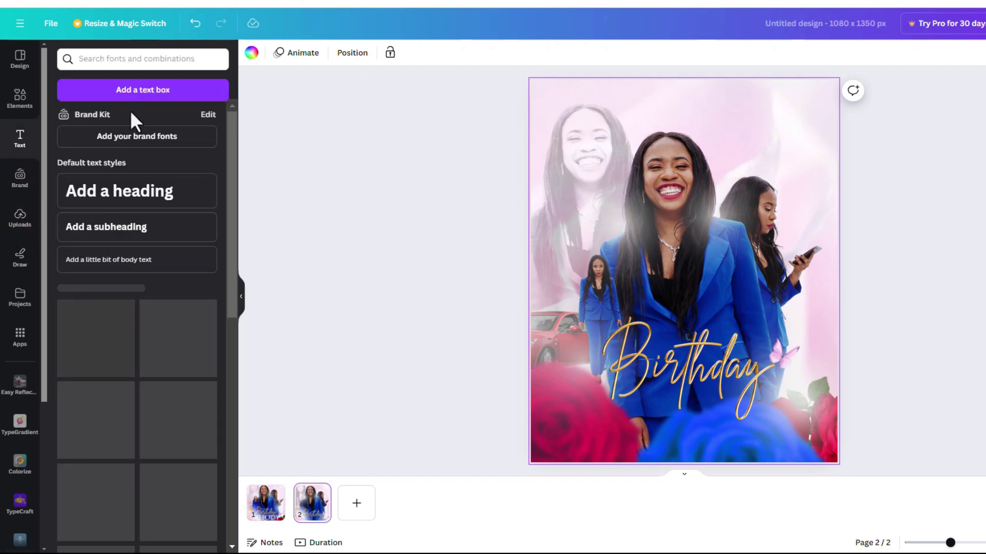
left_click(135, 237)
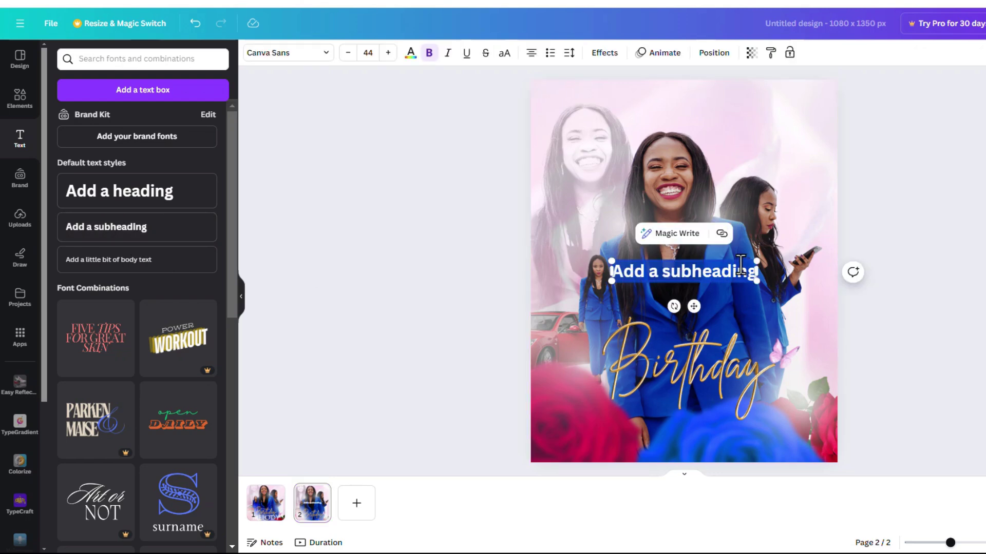
type("MELO")
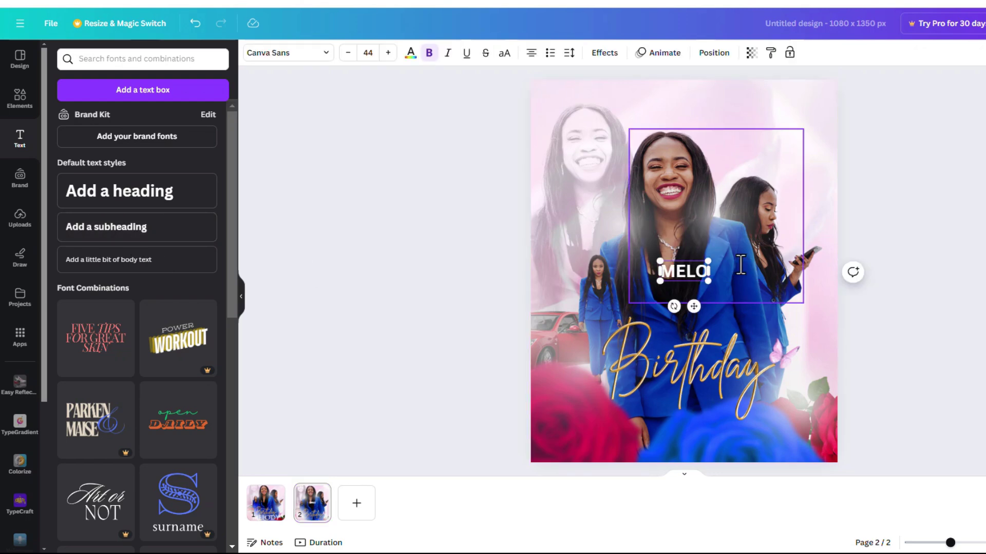
type("DY")
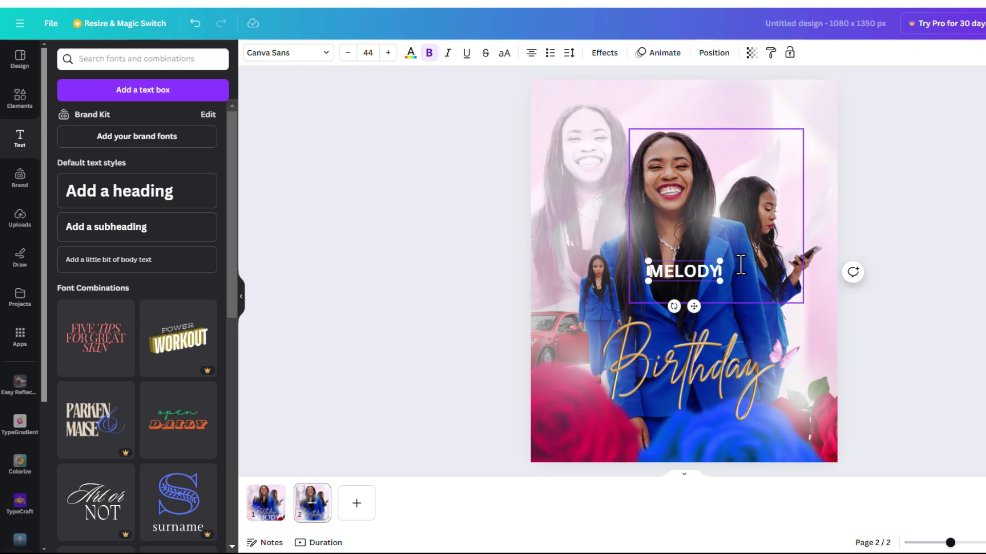
- Find the Cinzel Decorative font by searching for CIN and apply it to the celebrant's name
left_click(291, 57)
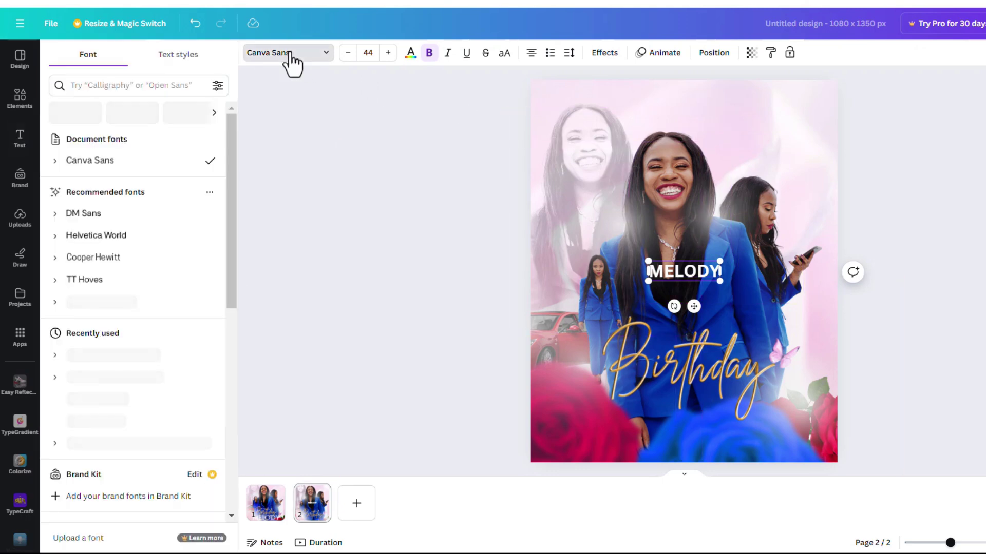
left_click(159, 86)
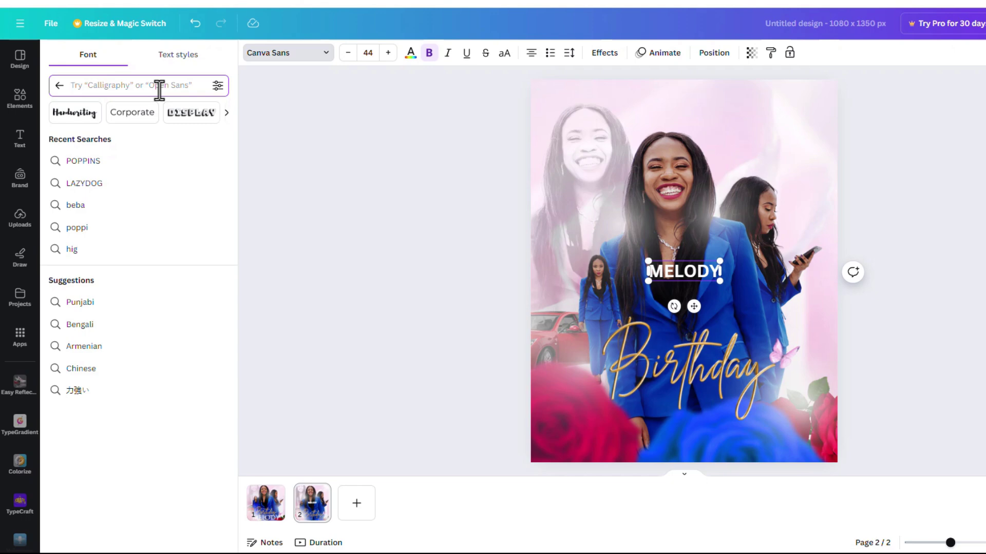
type("CIN")
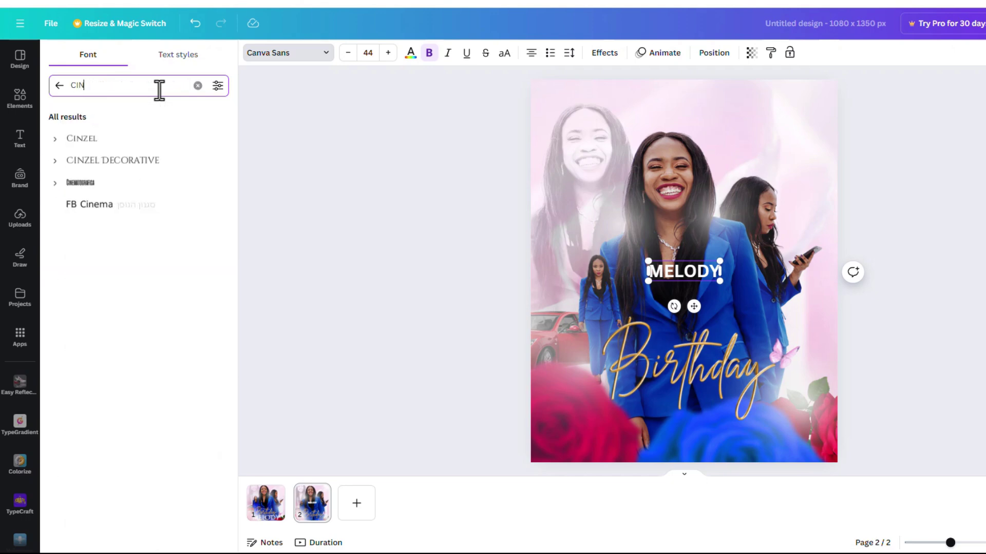
left_click(144, 175)
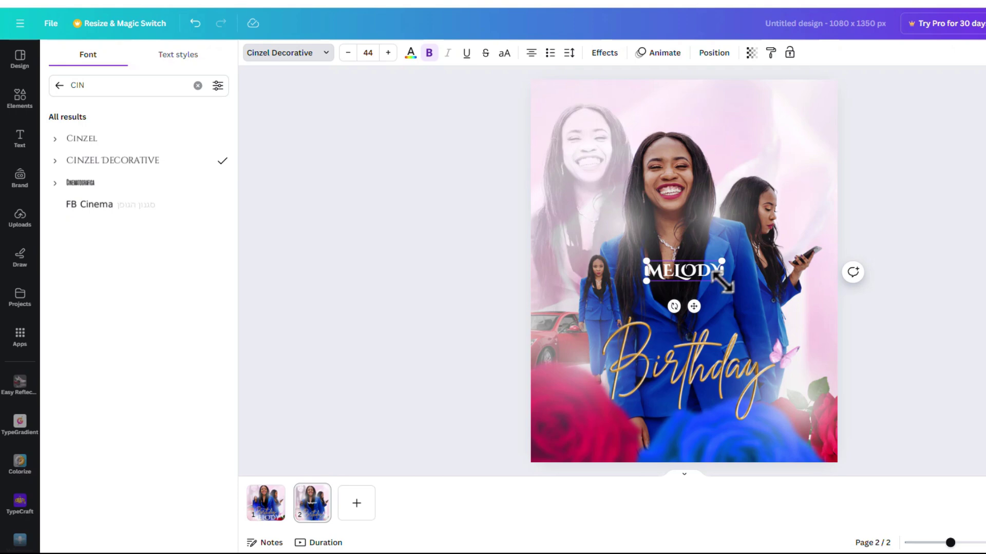
- Enlarge the celebrant's name to font size 143 and switch it to the Regular weight of Cinzel Decorative
left_click_drag(722, 281, 807, 304)
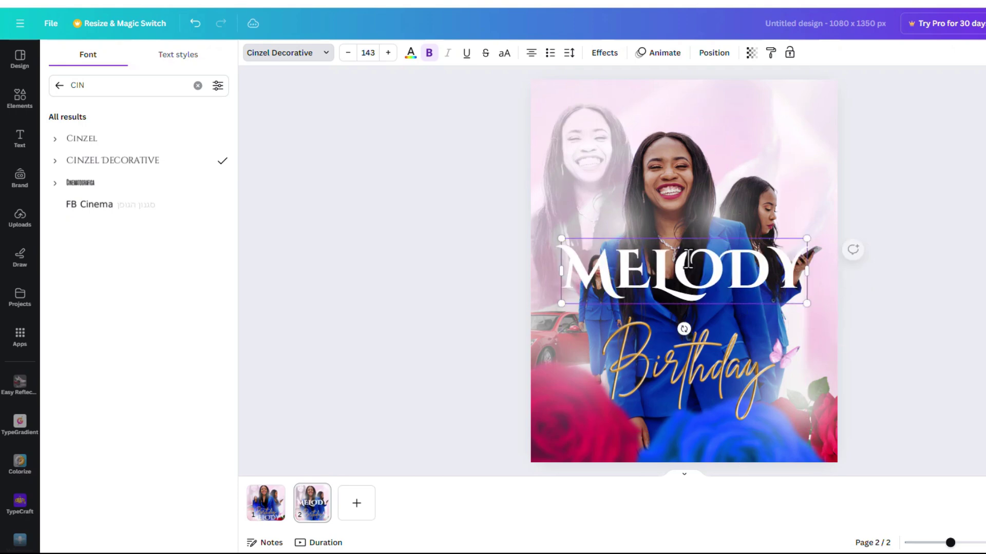
left_click(56, 163)
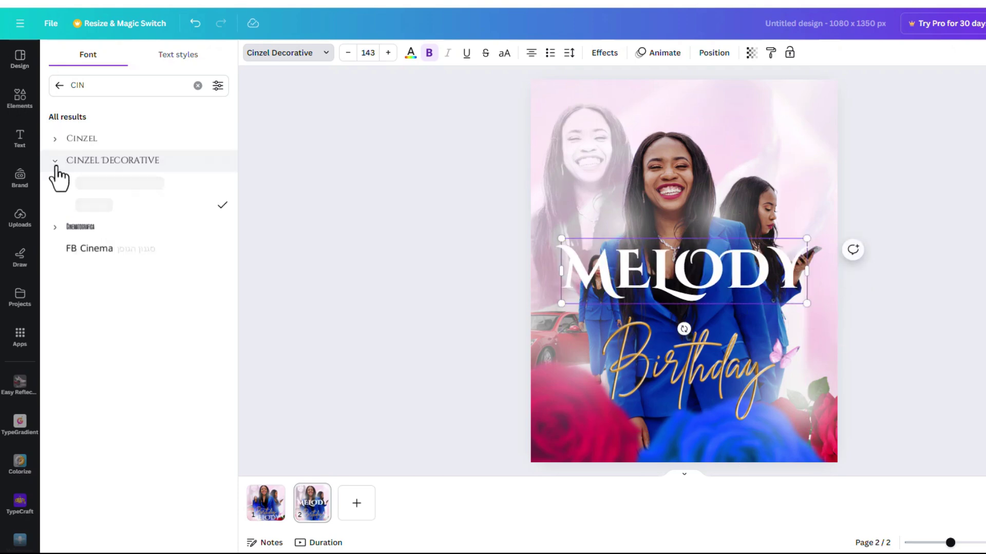
left_click(120, 183)
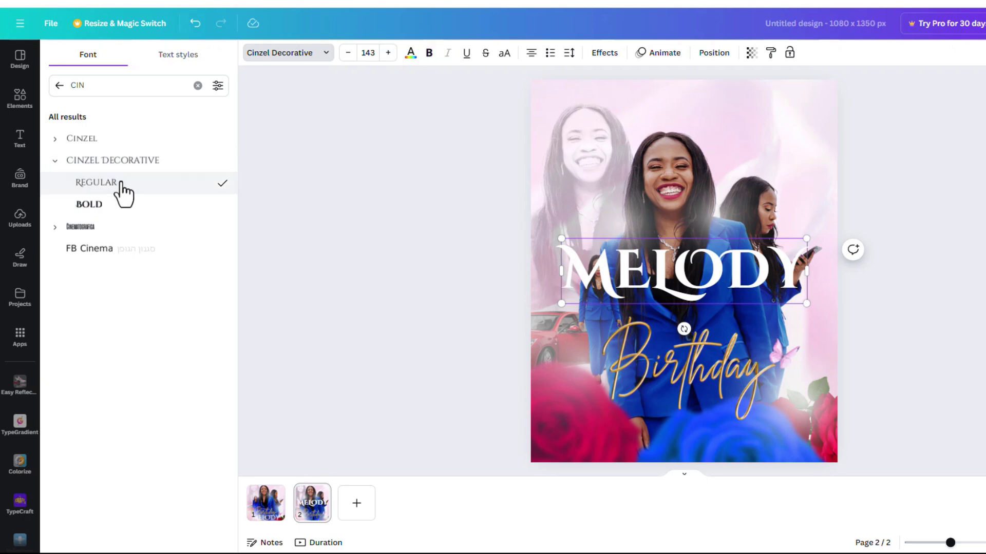
double_click(687, 268)
triple_click(687, 268)
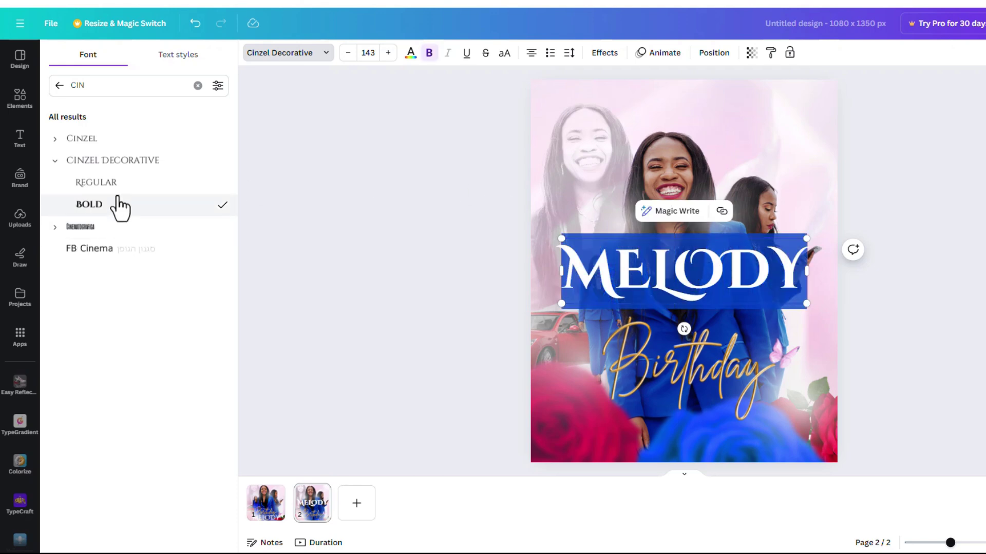
left_click(131, 186)
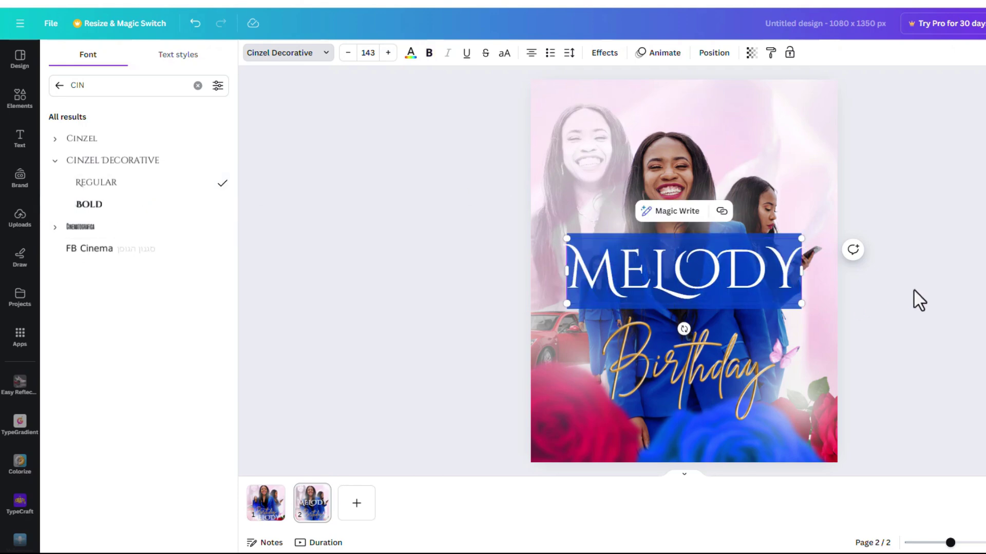
key("Escape")
key("Escape")
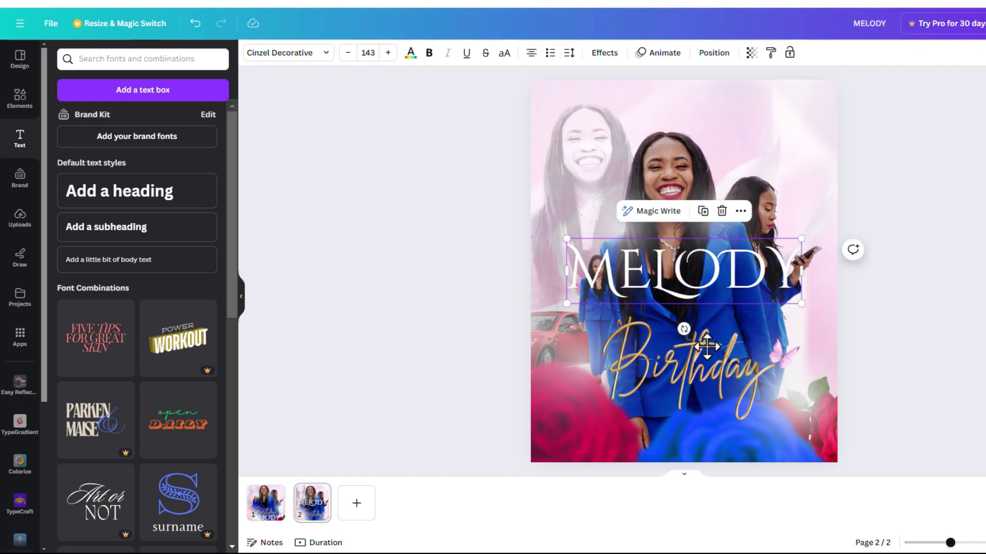
- Move the celebrant's name down over the roses, overlapping the Birthday lettering's lower edge, and give it the Neon effect
left_click_drag(693, 262, 697, 399)
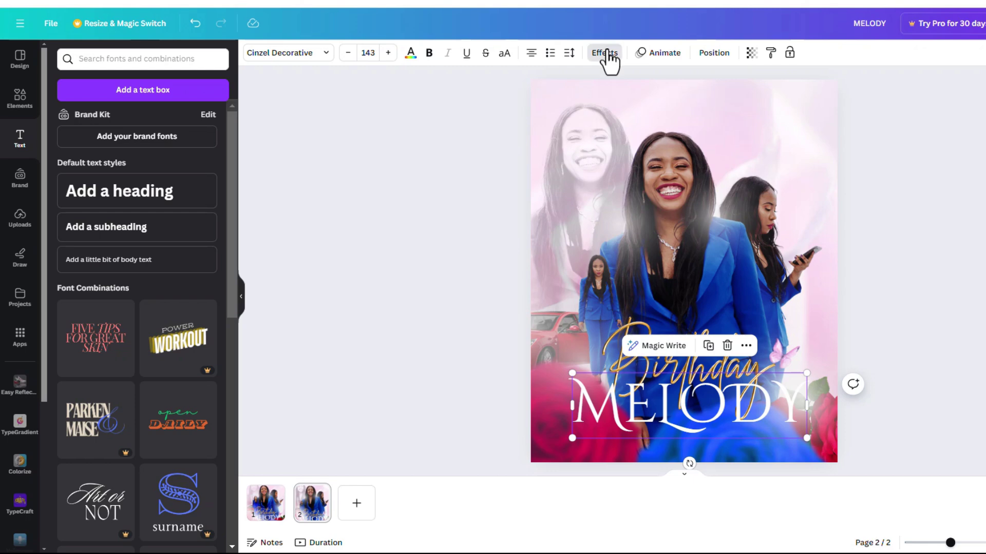
left_click(609, 54)
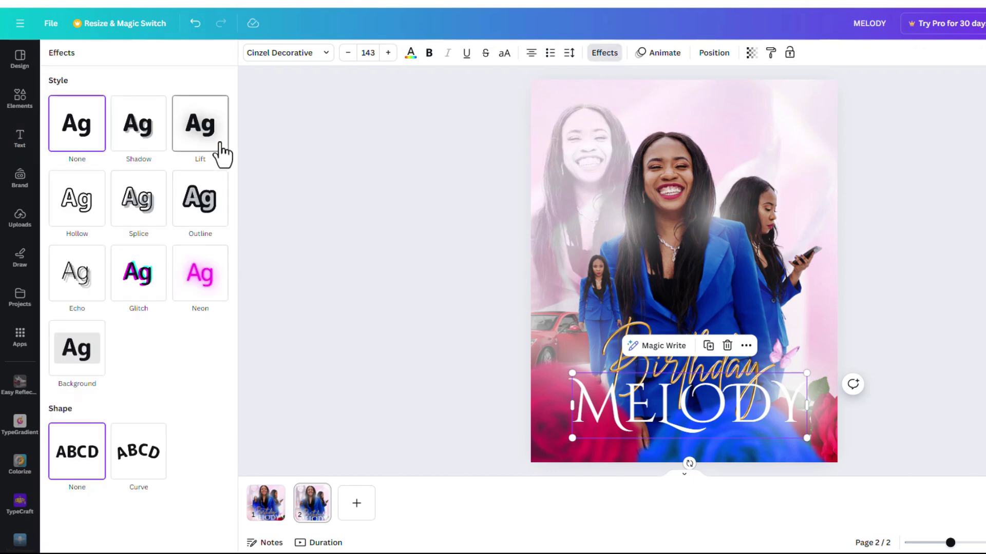
left_click(194, 283)
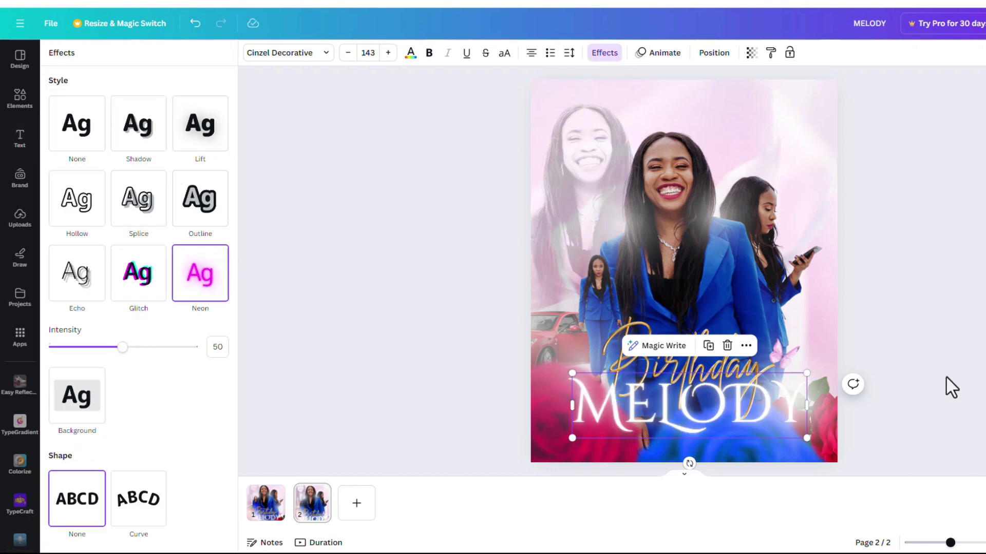
left_click_drag(714, 407, 707, 406)
left_click(607, 218)
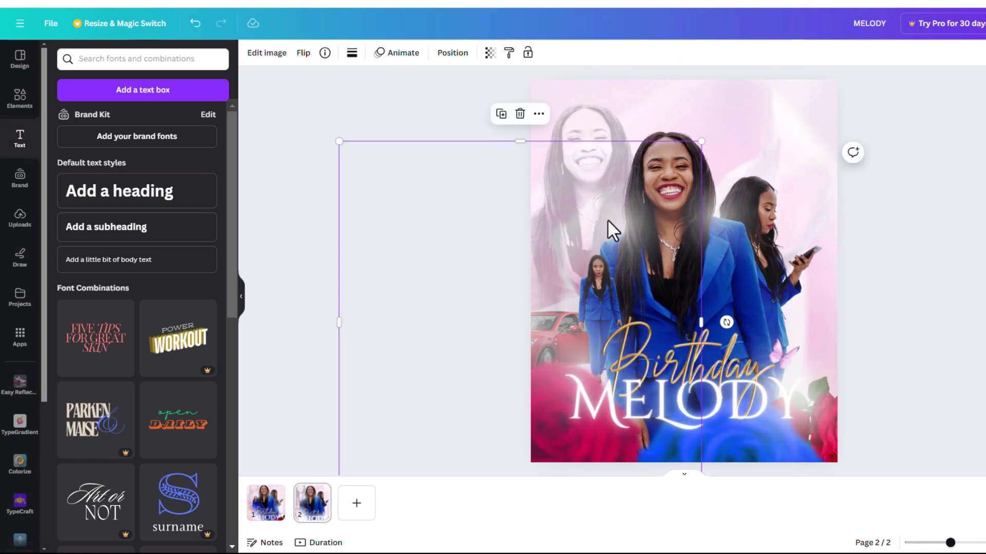
left_click(856, 208)
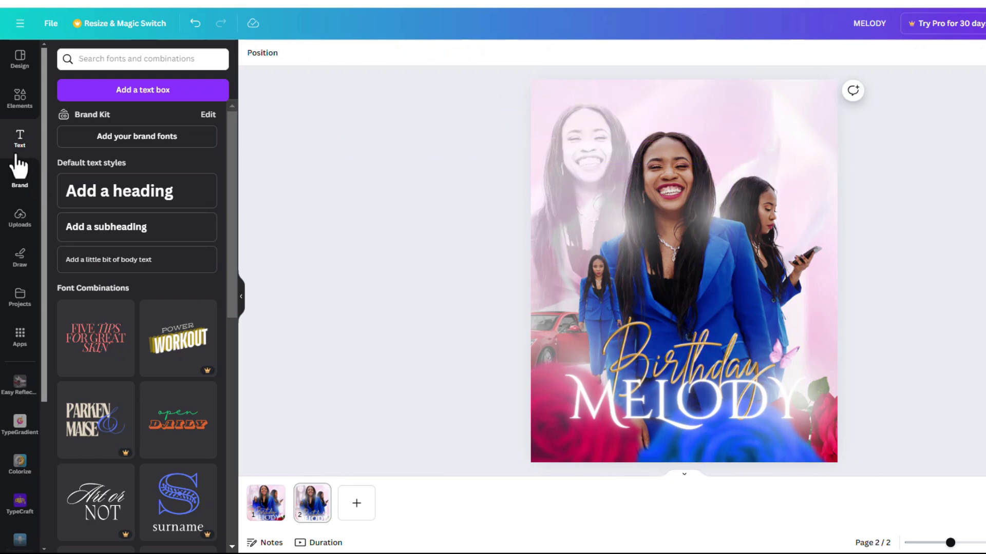
- Add a square shape to page 2 and fill it with the default grey-to-white gradient
left_click(21, 111)
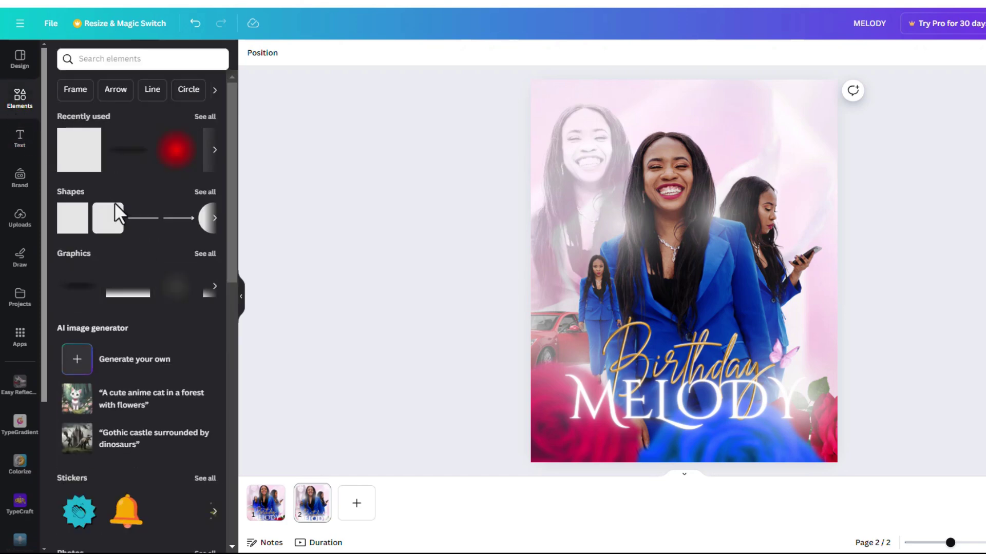
left_click(73, 221)
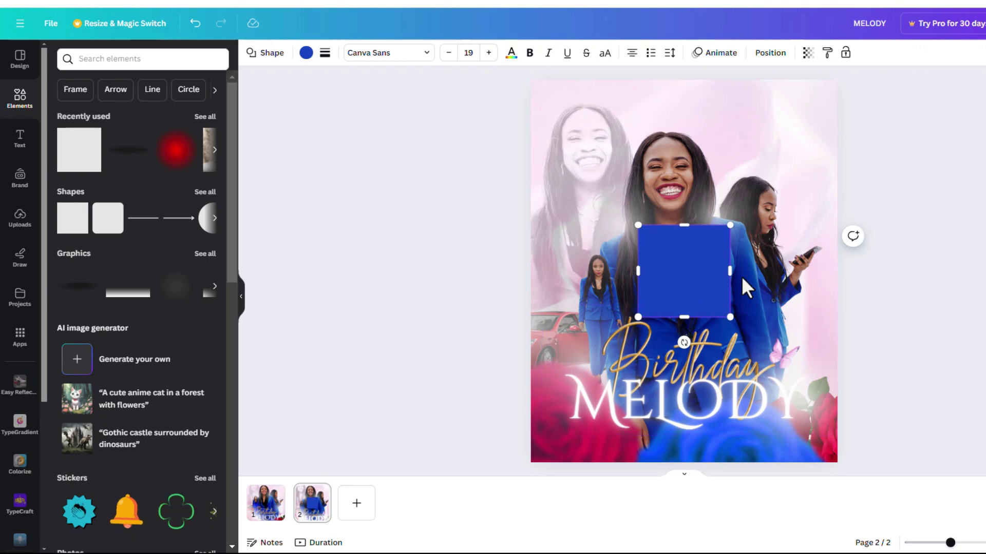
left_click(307, 55)
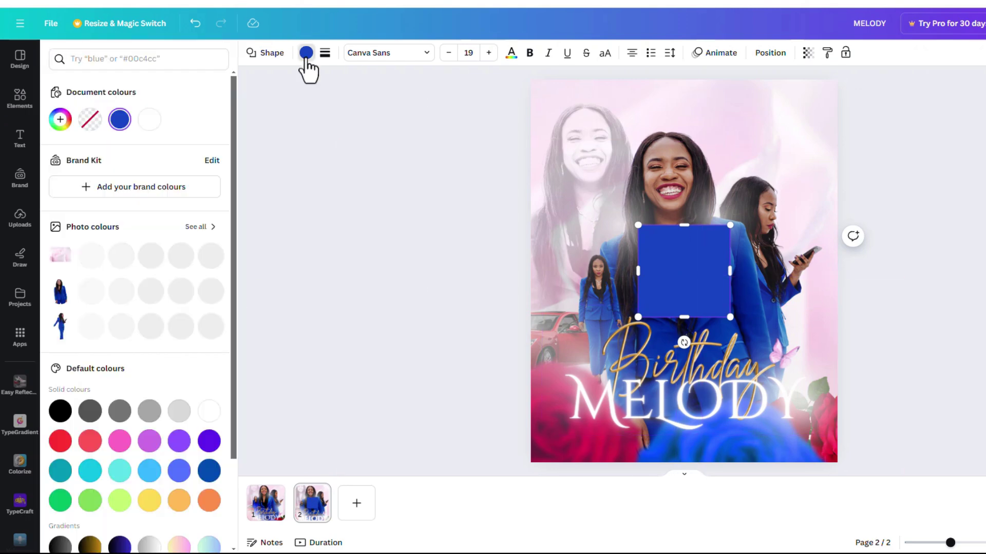
left_click(60, 119)
left_click(154, 362)
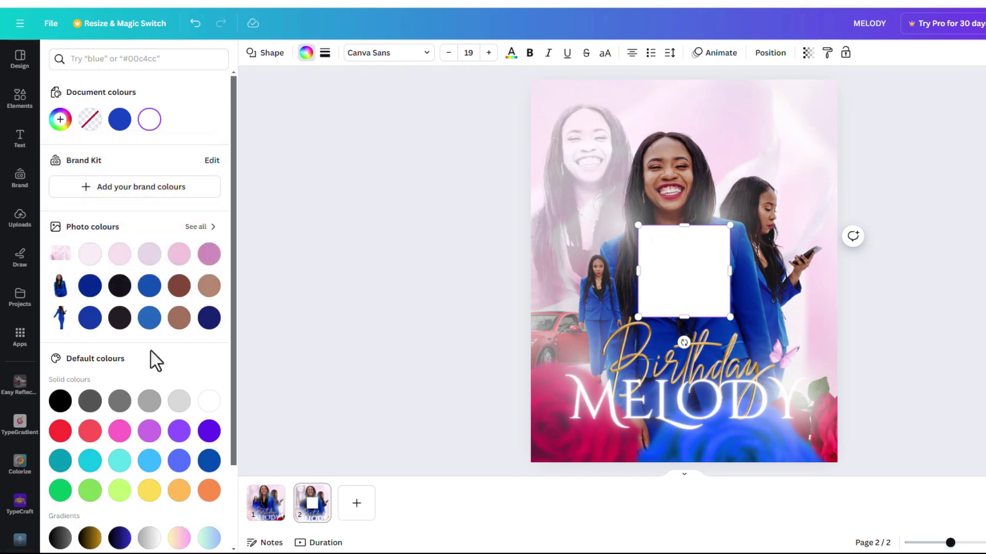
scroll(177, 482, "down", 2)
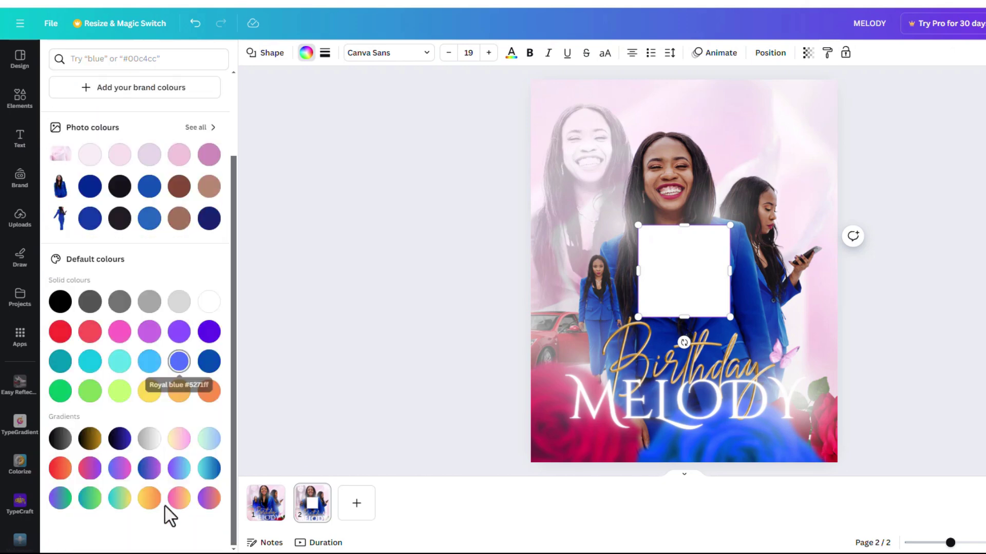
left_click(149, 447)
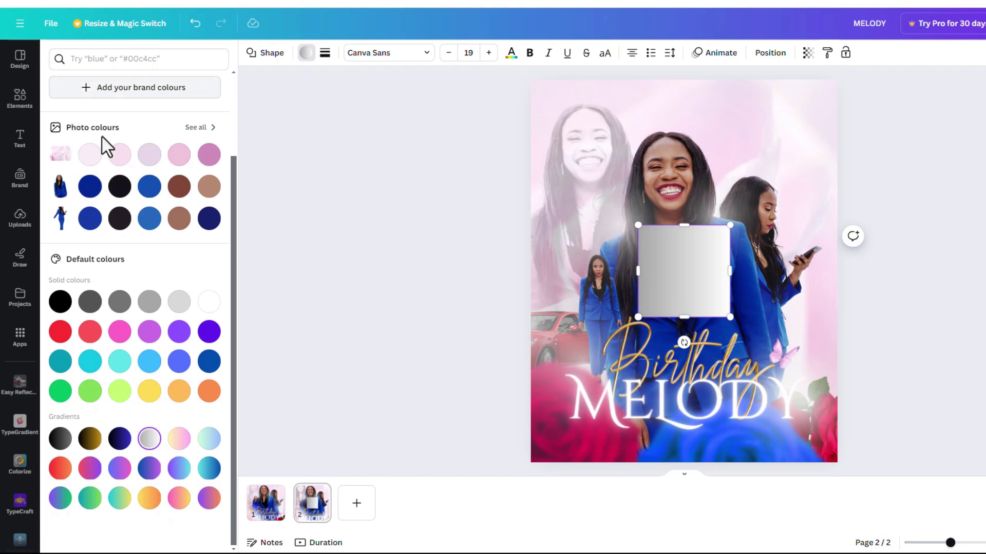
- Change the gradient's grey colour to white #FFFFFF at 0% opacity so the square fades from transparent to white
scroll(93, 179, "up", 2)
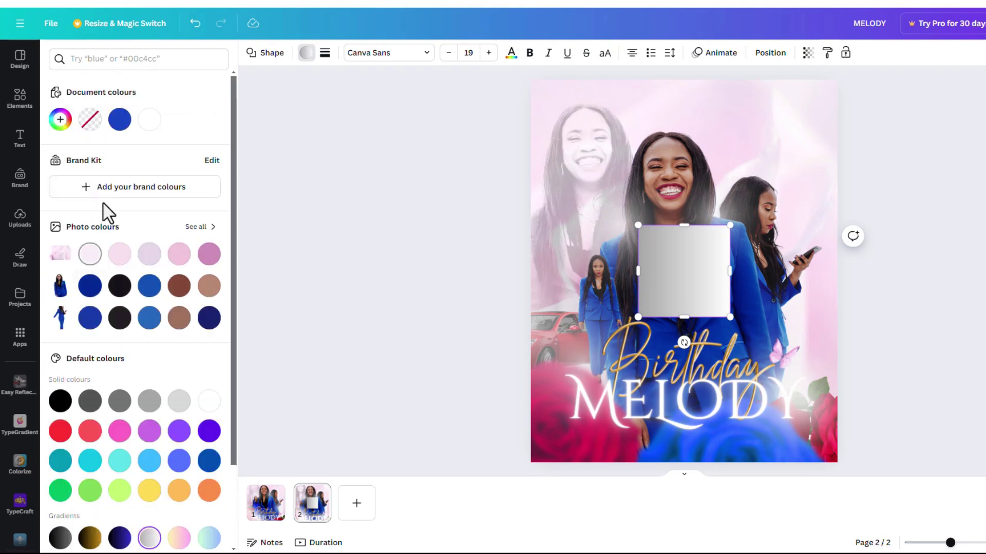
left_click(60, 121)
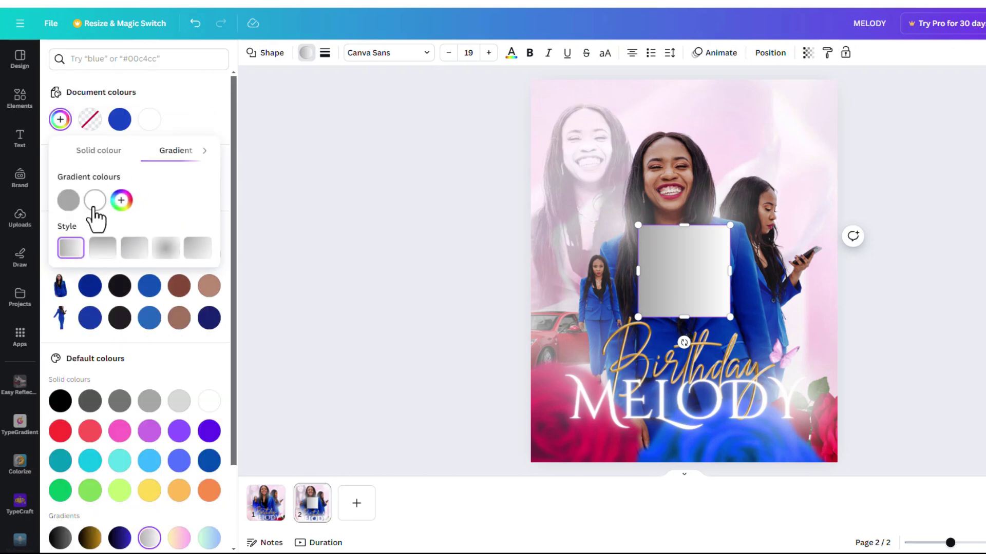
left_click(68, 204)
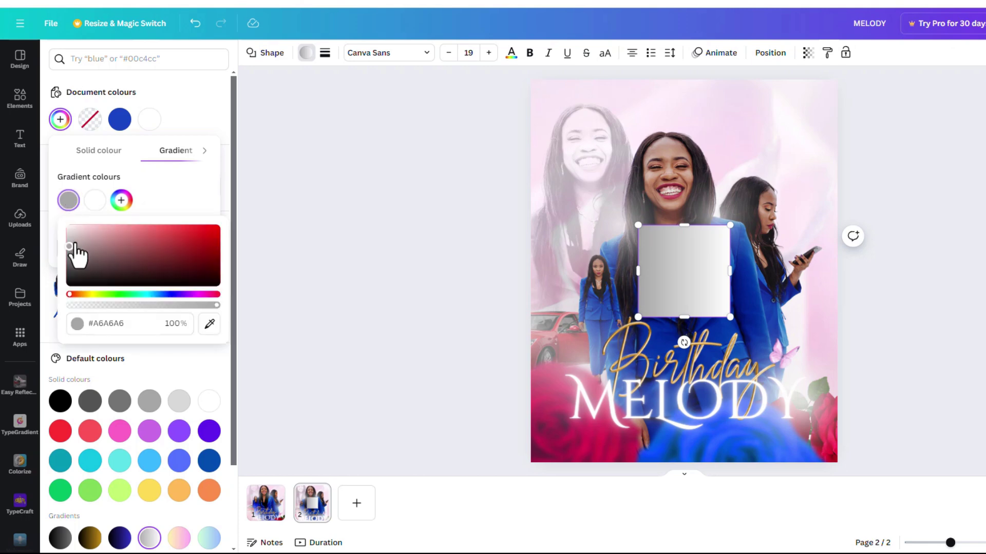
left_click_drag(72, 249, 52, 217)
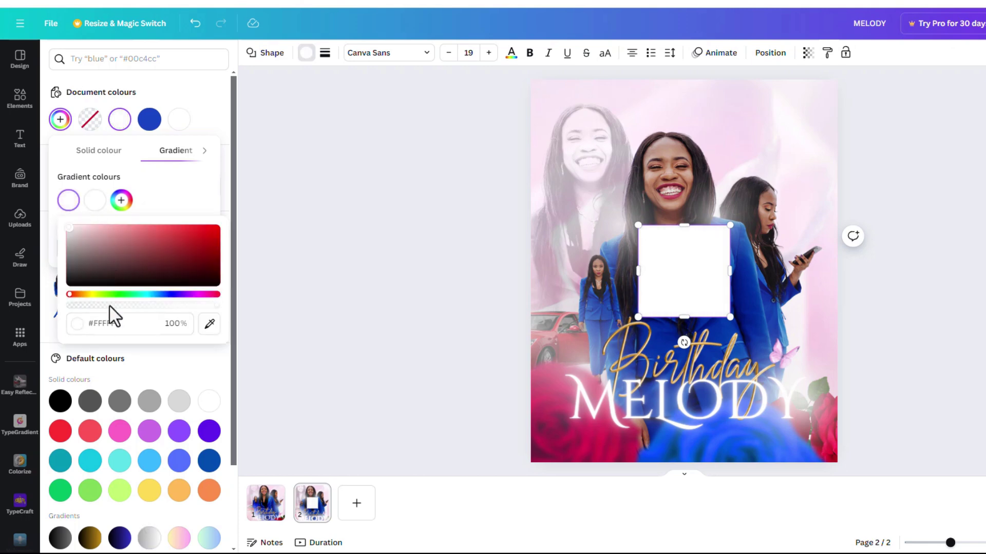
left_click(78, 216)
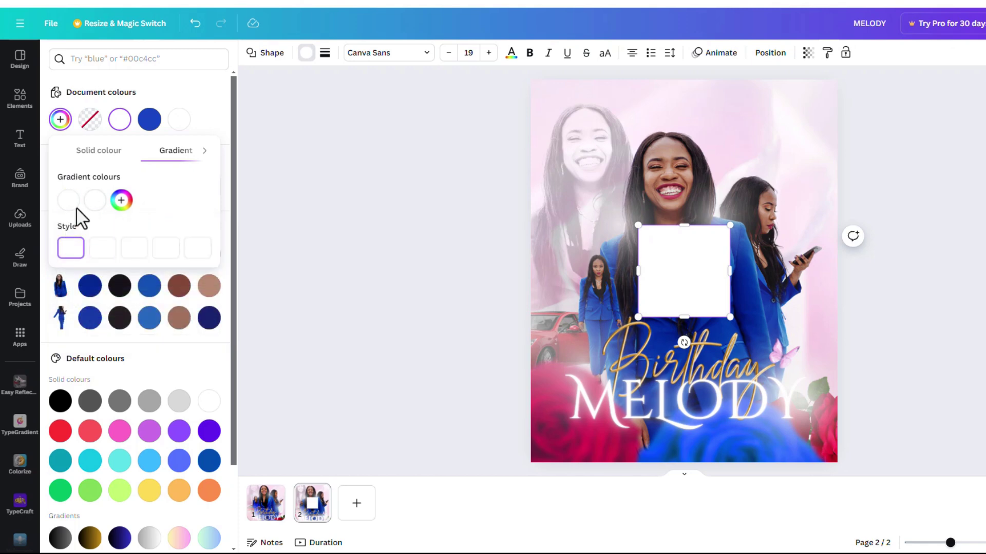
left_click(72, 203)
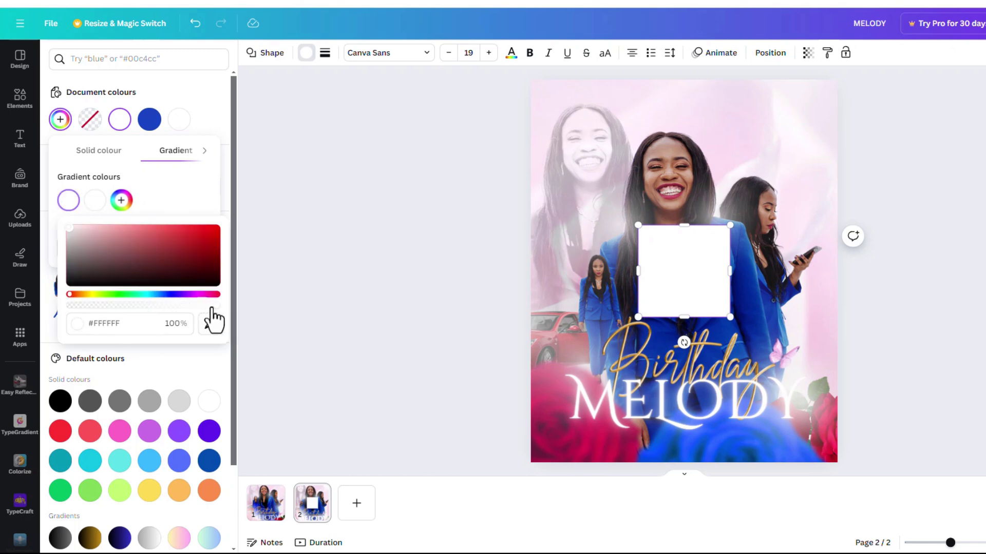
left_click_drag(119, 310, 31, 310)
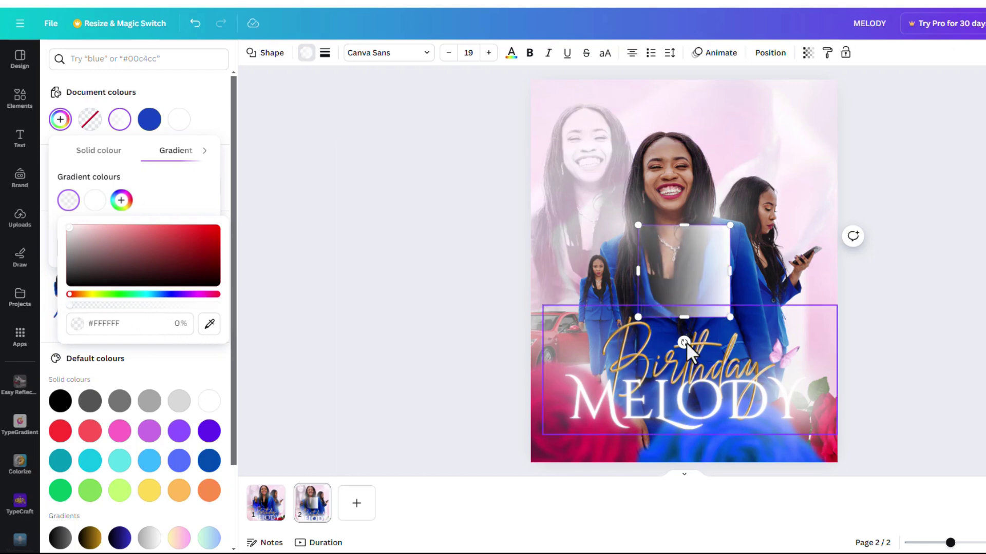
- Rotate the gradient square a quarter turn with its white side up, enlarge it beyond the page width and place it over the page's upper half
left_click_drag(684, 342, 789, 273)
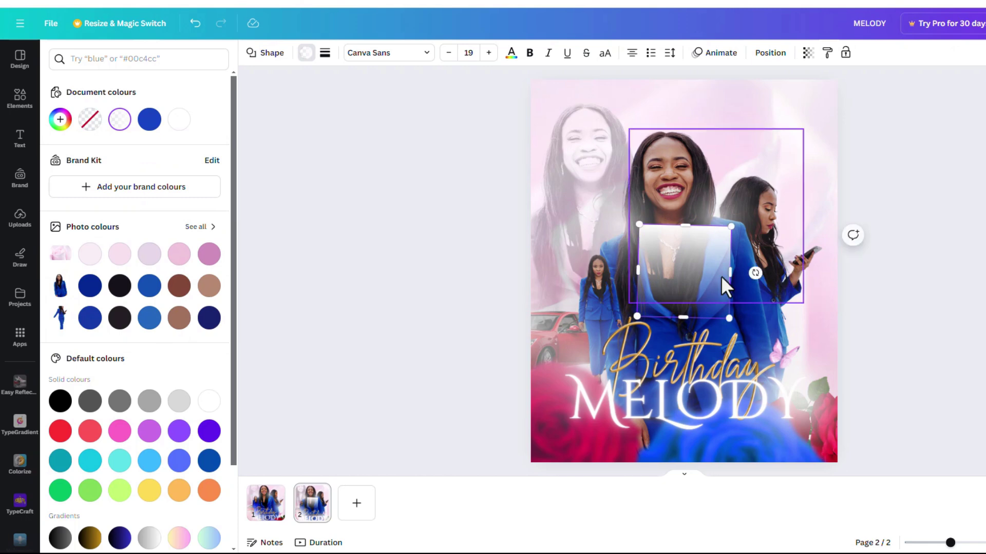
left_click_drag(743, 325, 926, 383)
left_click_drag(737, 277, 734, 172)
left_click_drag(956, 175, 959, 164)
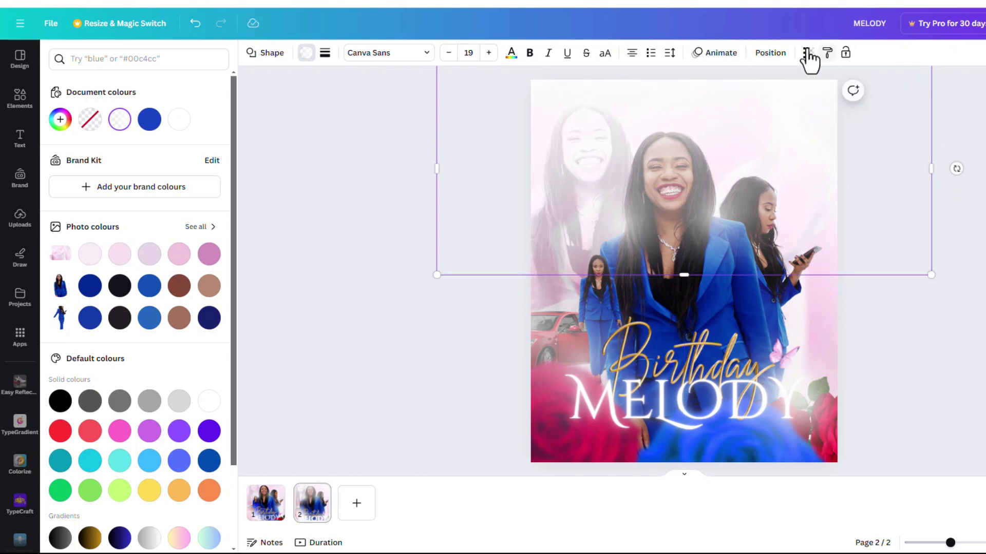
- Move the white gradient layer down the stack to just above the pink background image, behind the faded portrait
left_click(771, 53)
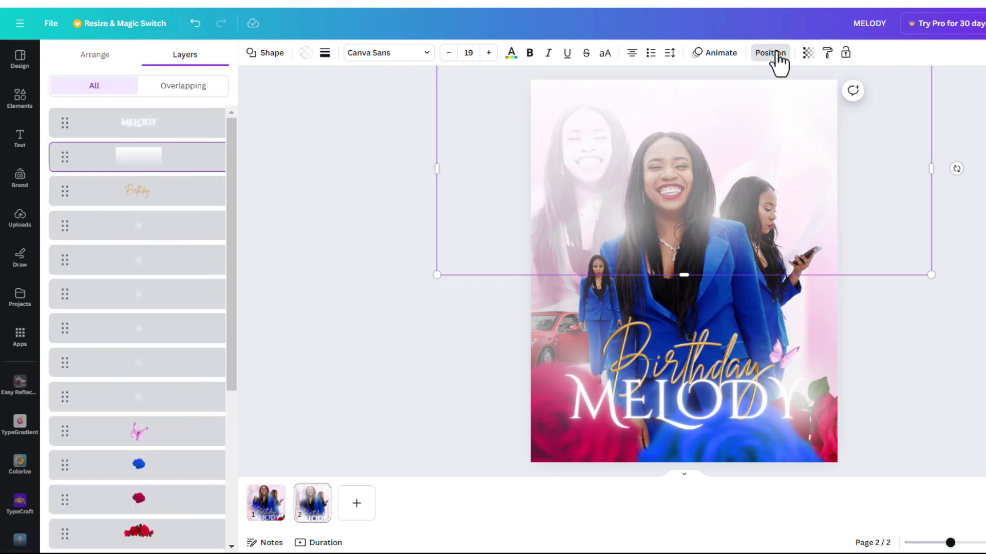
left_click_drag(165, 160, 165, 393)
scroll(164, 385, "down", 4)
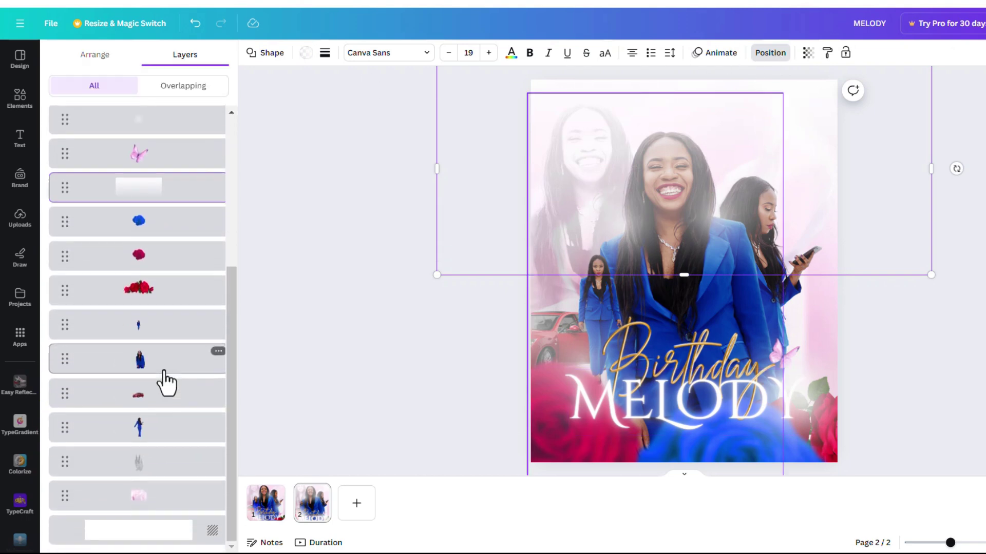
left_click_drag(183, 317, 171, 467)
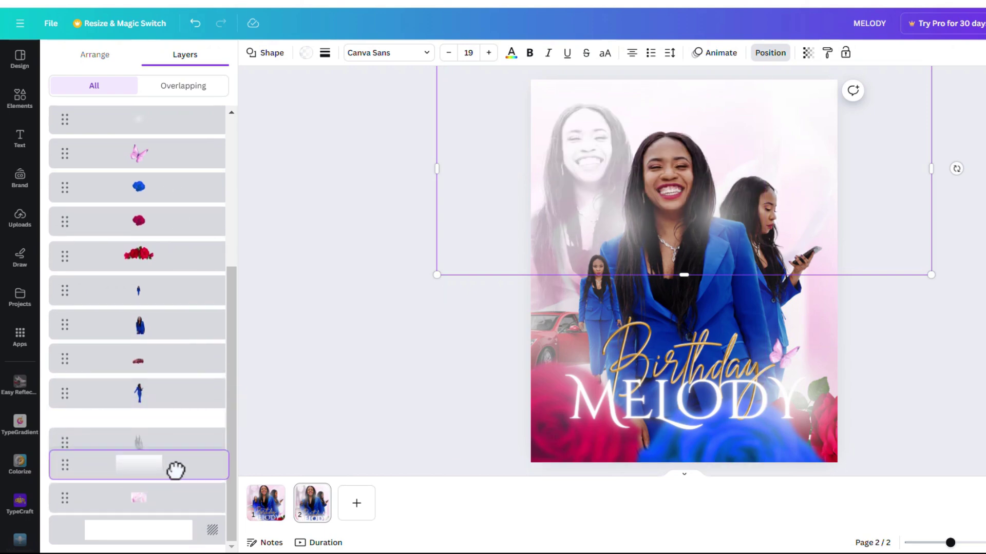
- Lower the white gradient slightly on the page and set its transparency to 38
mouse_move(818, 122)
left_mouse_down()
mouse_move(814, 132)
mouse_move(814, 122)
mouse_move(822, 126)
left_mouse_up()
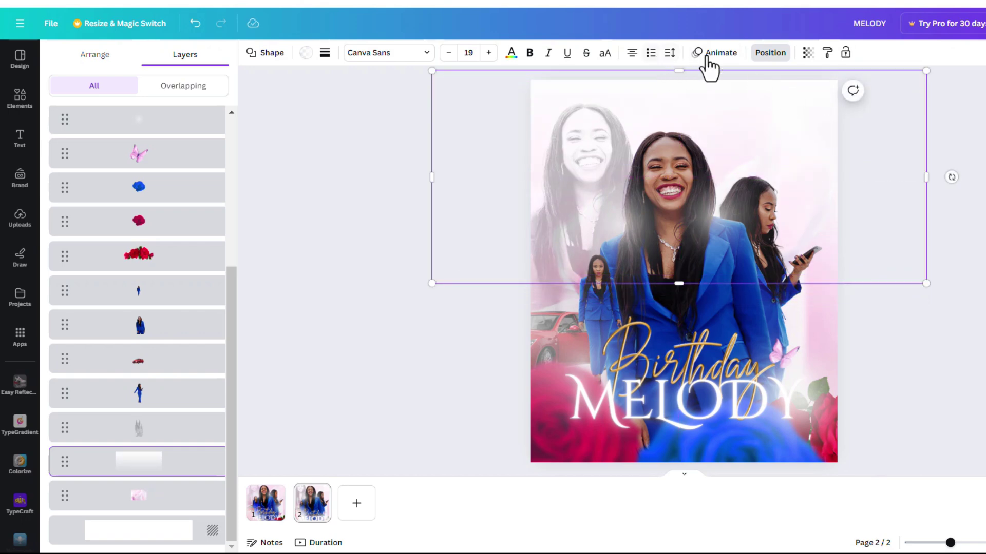
left_click(807, 54)
left_click_drag(772, 100, 734, 119)
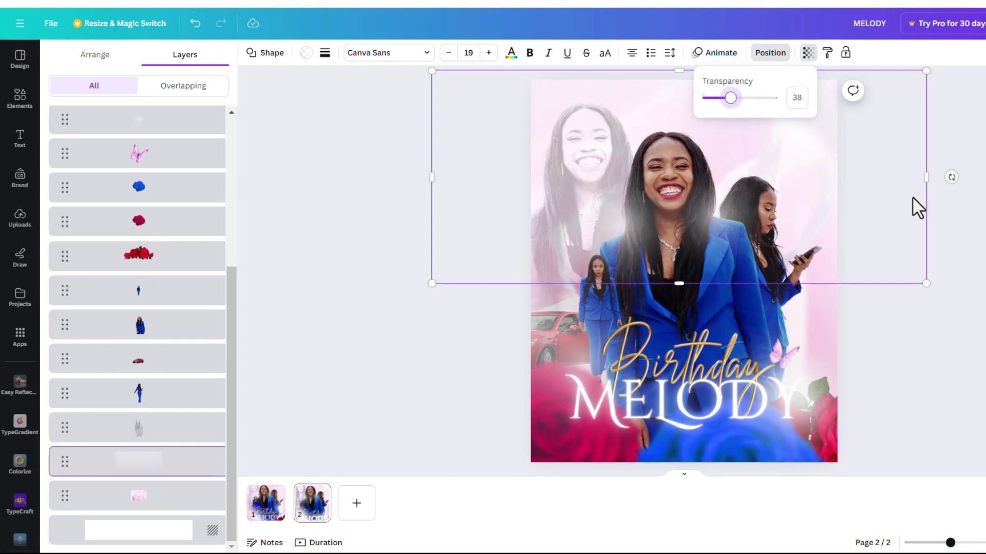
left_click(978, 177)
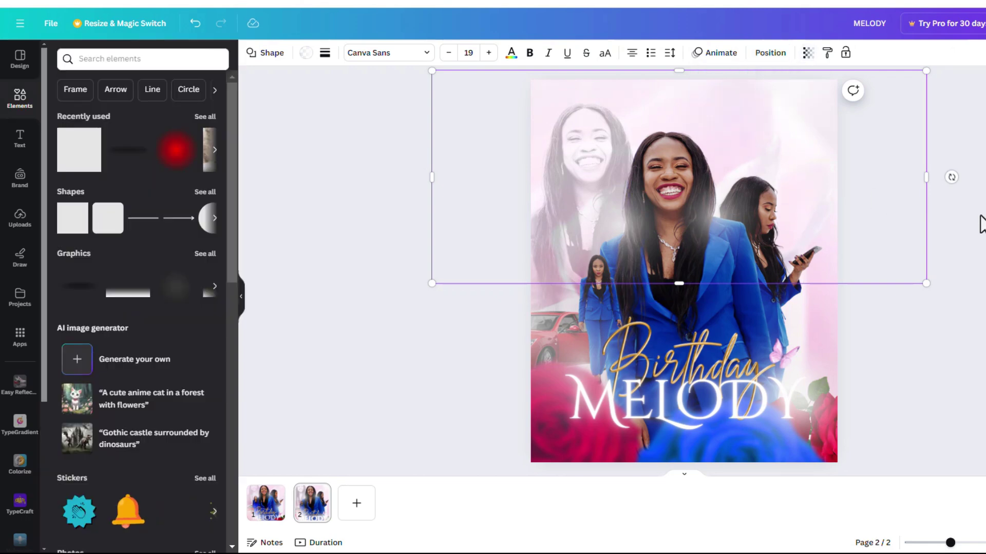
left_click(983, 219)
left_click(794, 123)
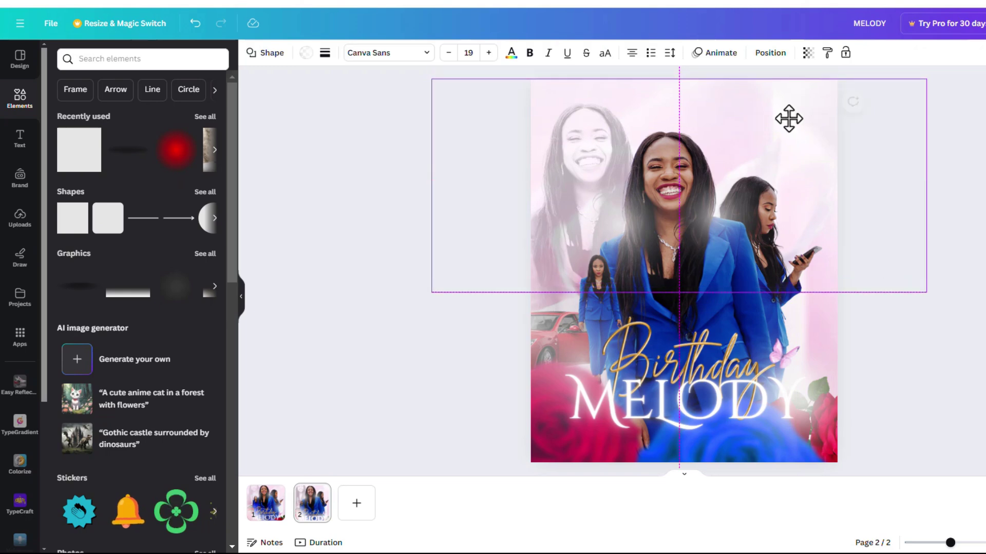
left_click(803, 382)
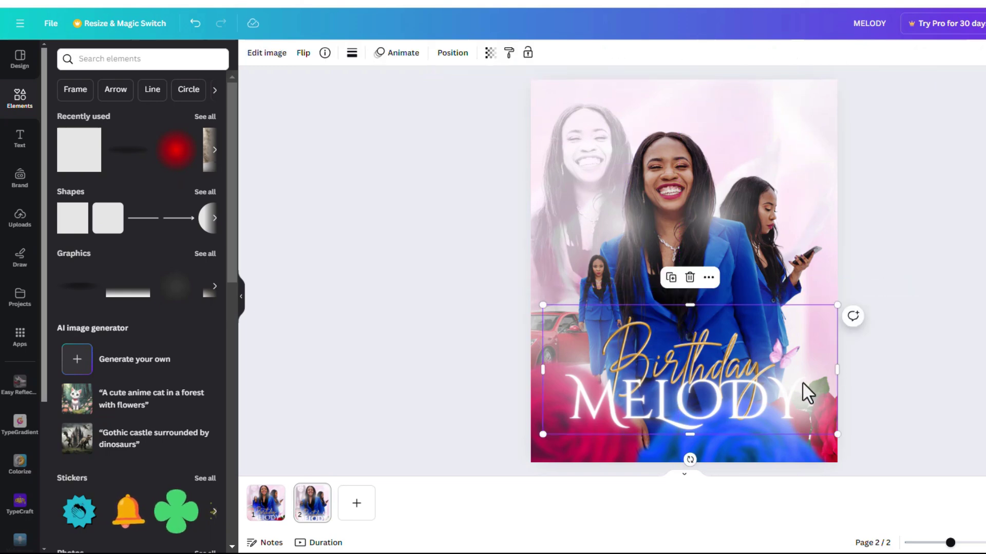
left_click(892, 343)
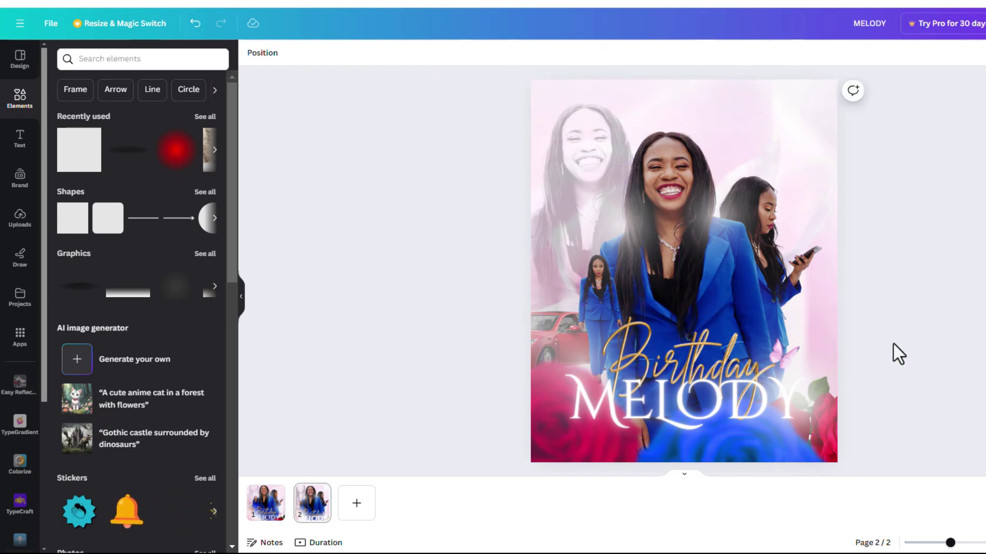
- Nudge the Birthday lettering up slightly, then duplicate the glowing name text above it and change the copy to HAPPY
left_click(699, 343)
left_click_drag(693, 345, 693, 340)
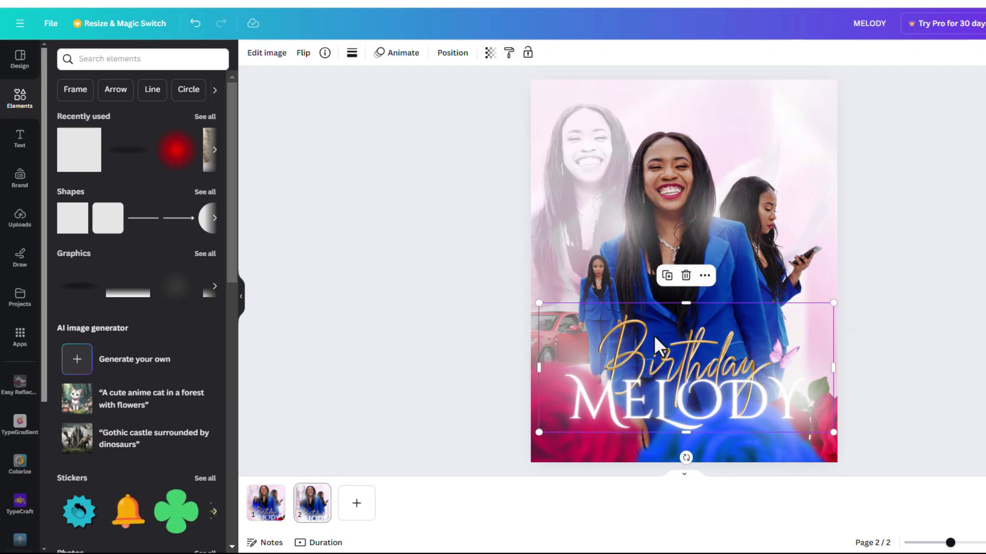
left_click(697, 405)
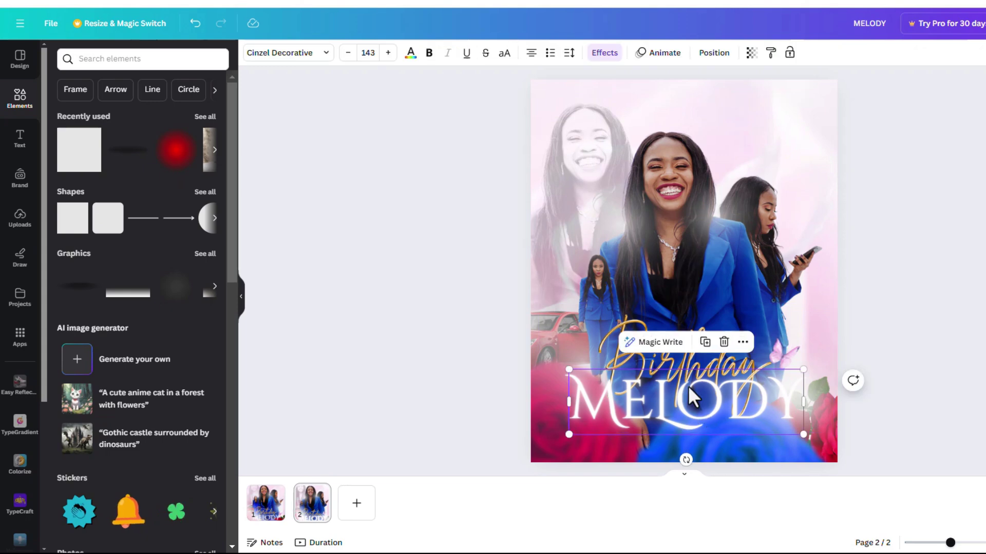
left_click(705, 342)
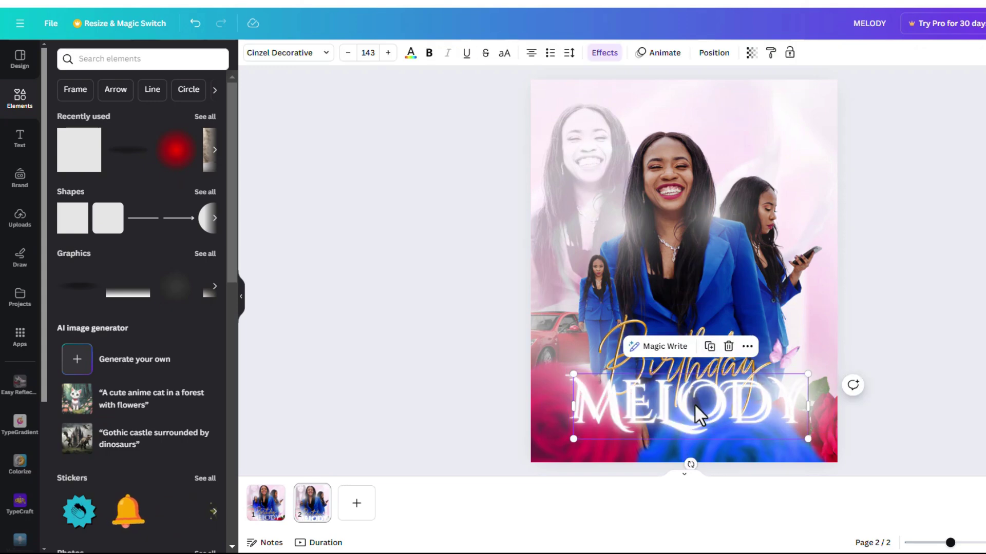
left_click_drag(694, 404, 689, 276)
double_click(689, 276)
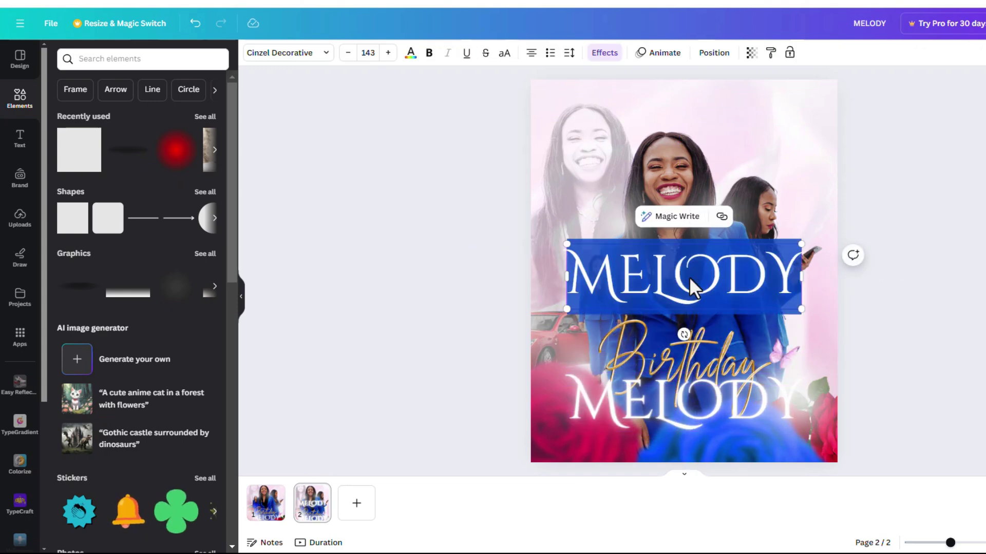
type("HAPPY")
- Shrink the HAPPY text to size 42.9, place it above the Birthday lettering and set its font to Libre Baskerville Regular
left_click_drag(776, 310, 683, 360)
left_click(321, 52)
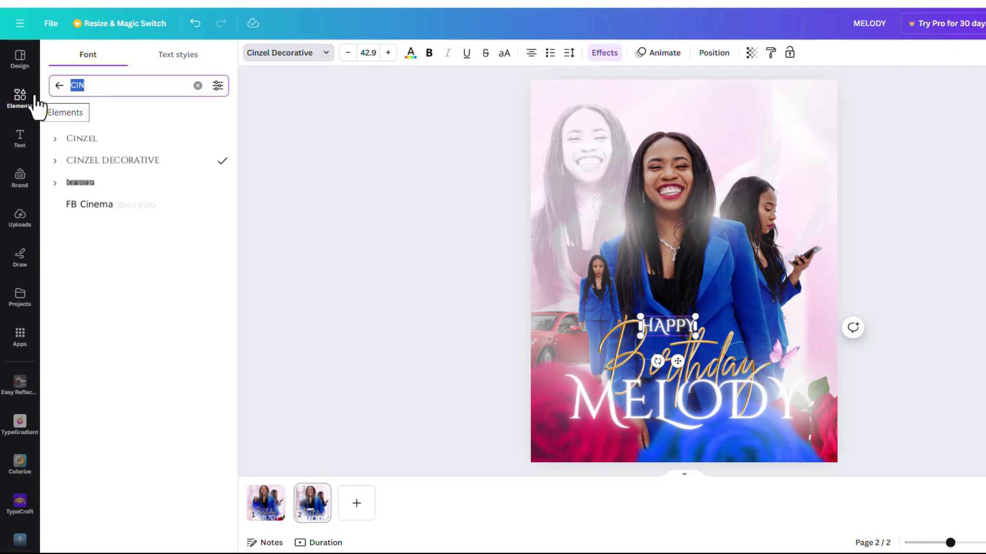
type("LIBRE")
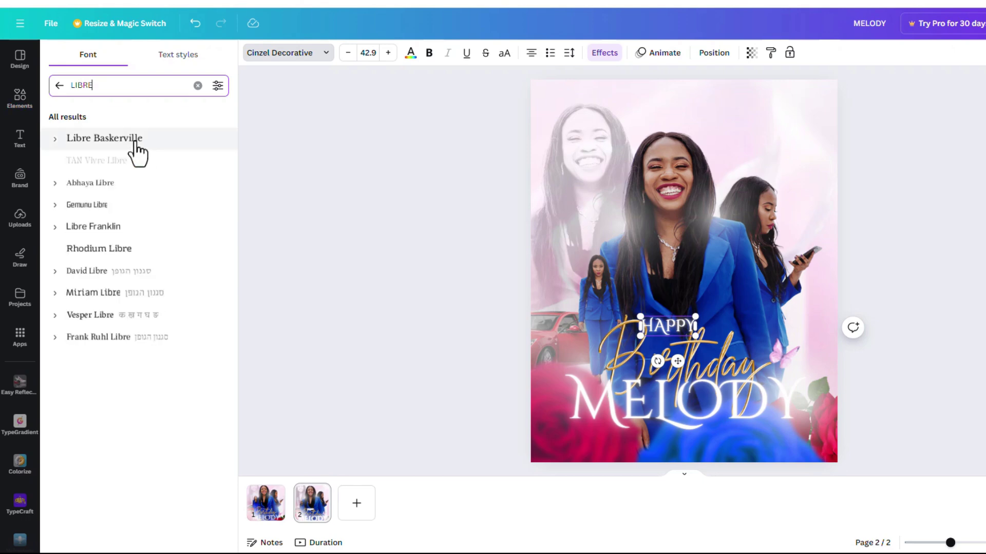
left_click(55, 139)
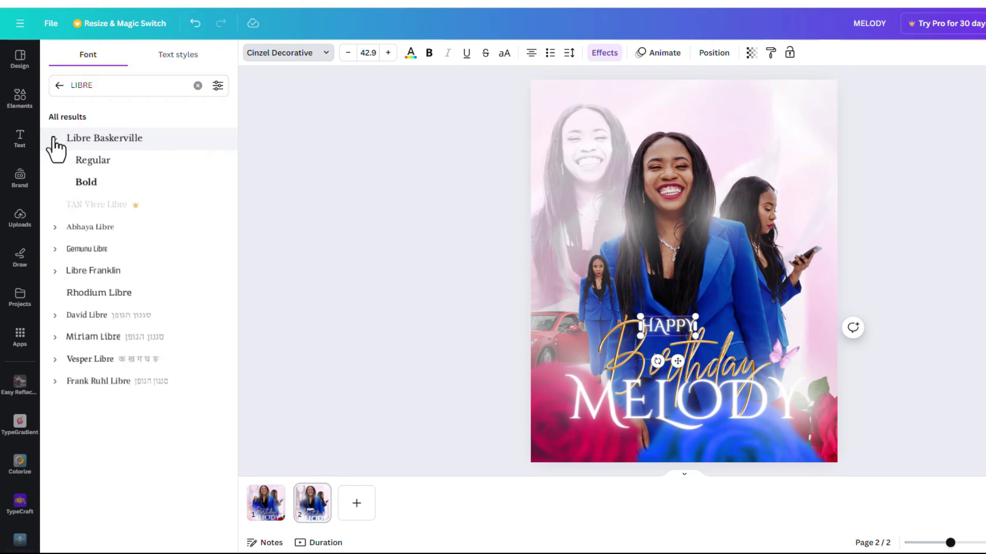
left_click(98, 163)
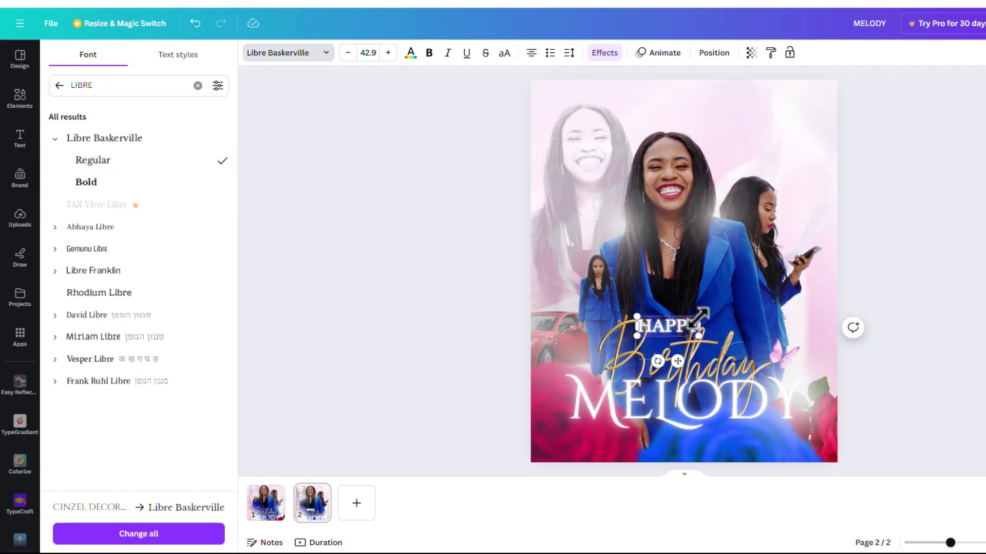
- Reduce the HAPPY text to size 21.4 and fit it into the gap between the B and the tall letters of Birthday
left_click_drag(698, 319, 672, 366)
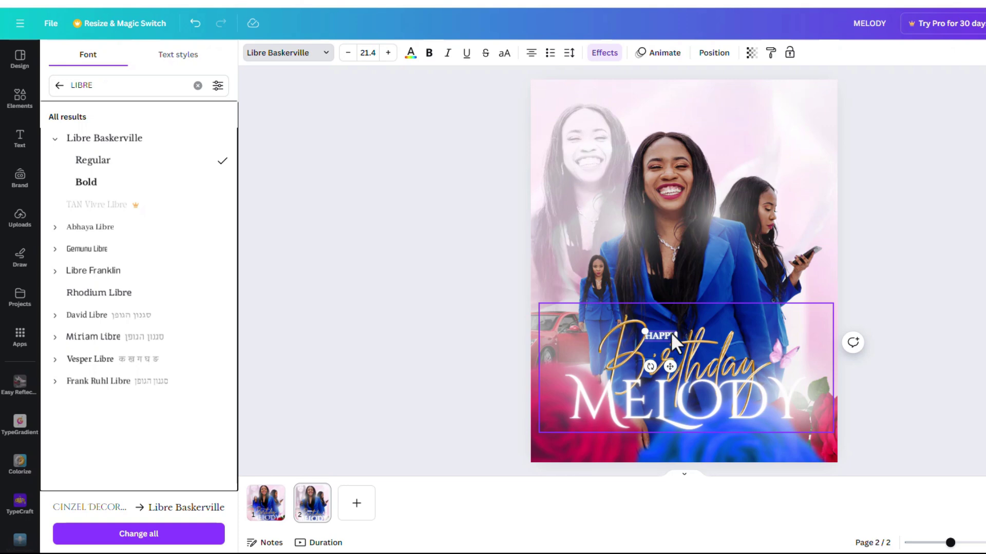
scroll(670, 344, "up", 5)
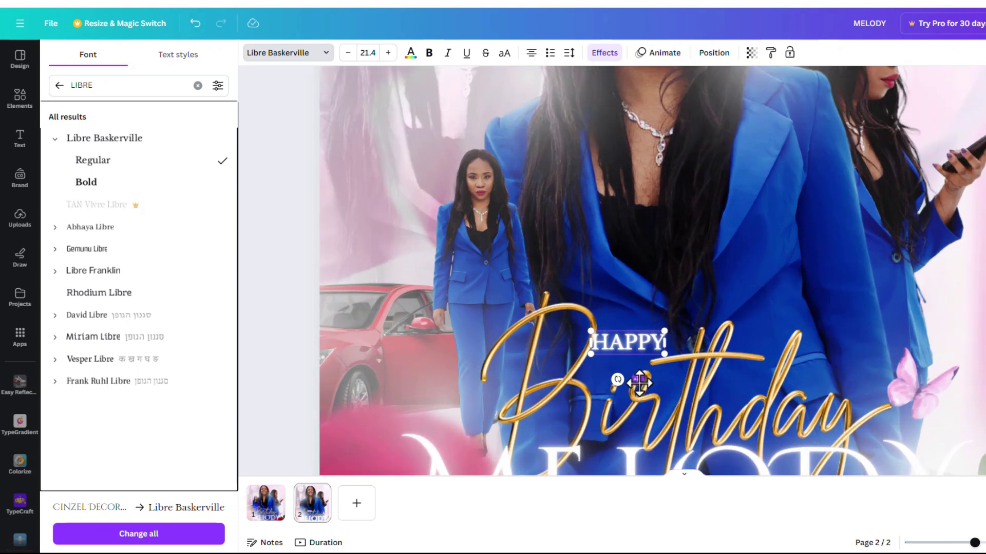
left_click_drag(640, 383, 649, 381)
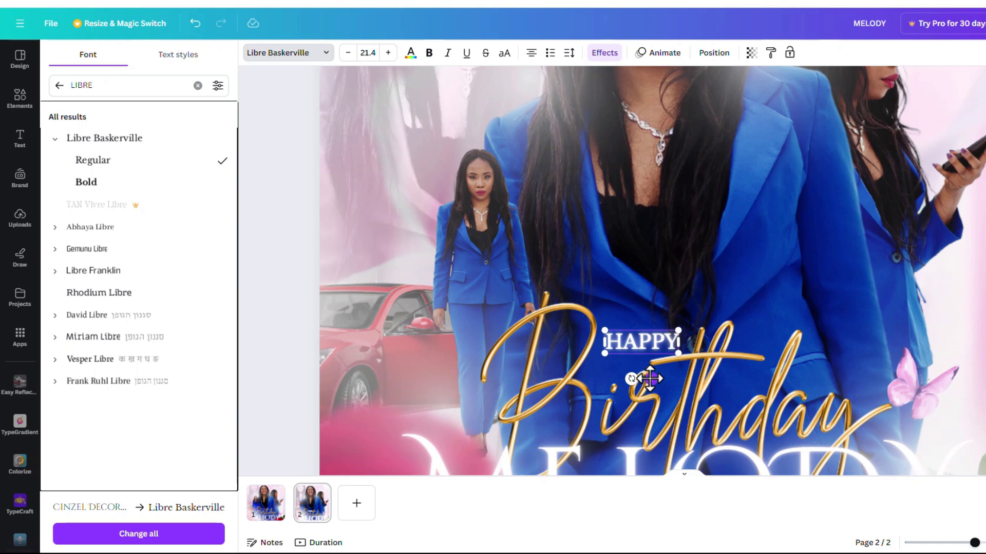
- Duplicate the HAPPY text and move the copy up to the empty area above the main portrait's head
key("ctrl+d")
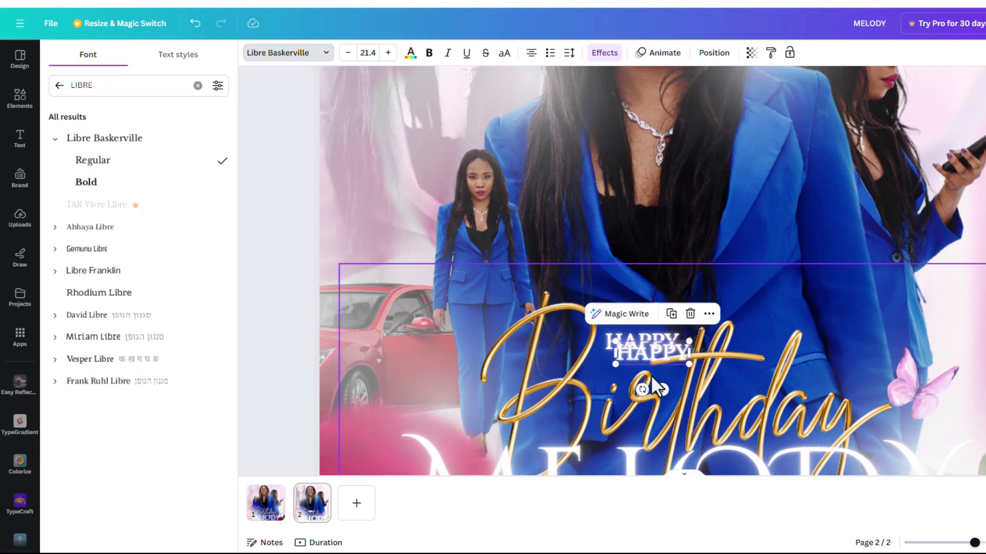
left_click_drag(651, 375, 685, 252)
scroll(684, 254, "down", 3)
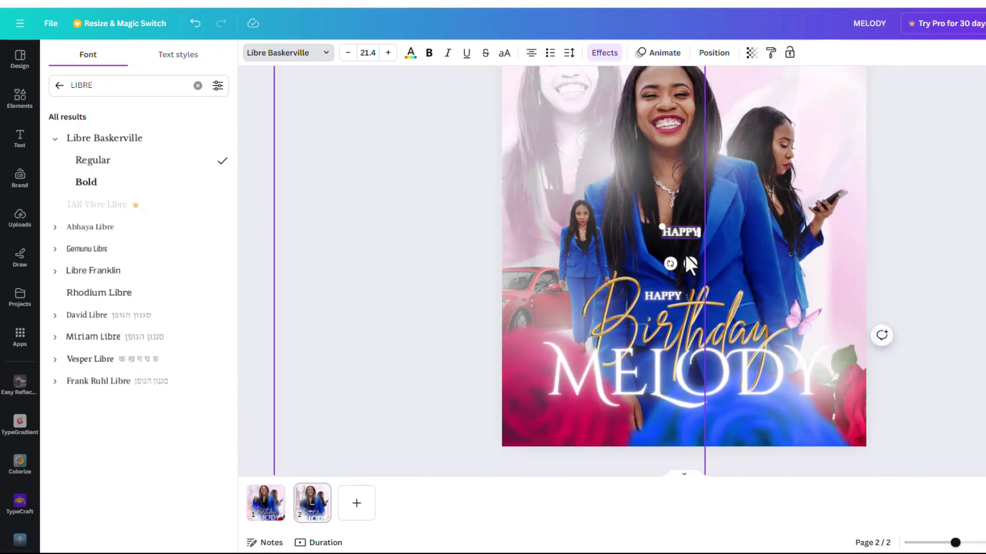
scroll(684, 254, "down", 3)
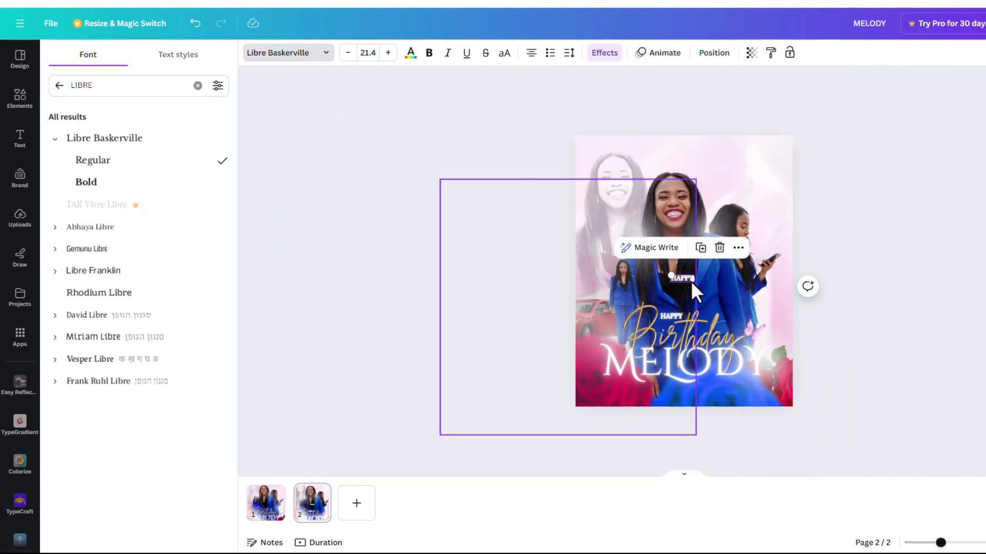
left_click_drag(680, 278, 684, 160)
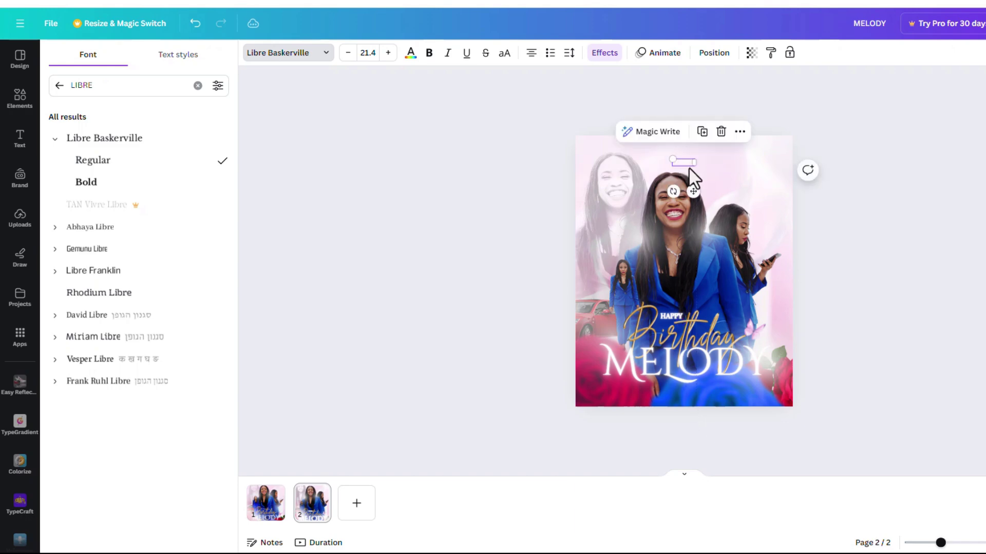
scroll(692, 161, "up", 5)
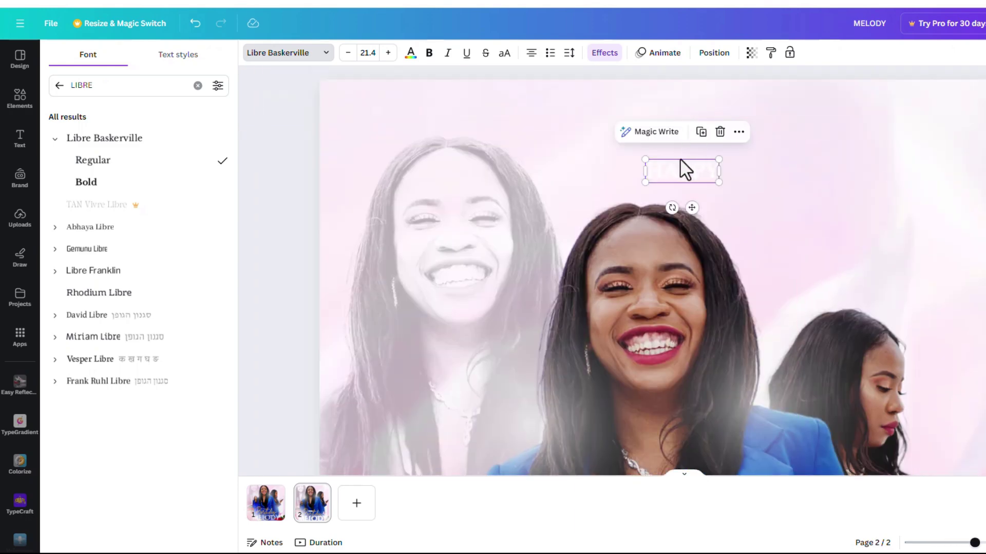
- Replace the wording of the HAPPY copy above the main portrait with the celebrant's name in capitals
double_click(677, 174)
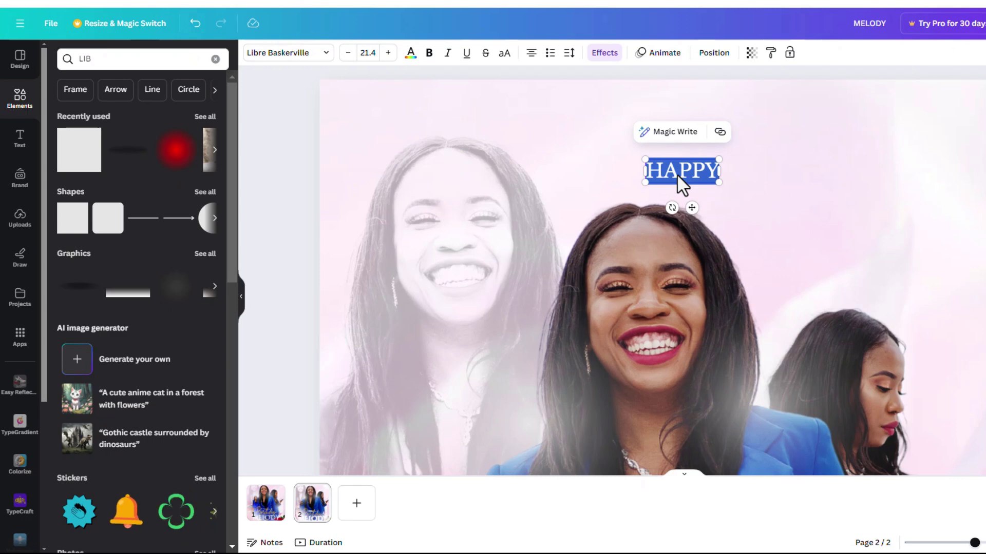
type("MELOD")
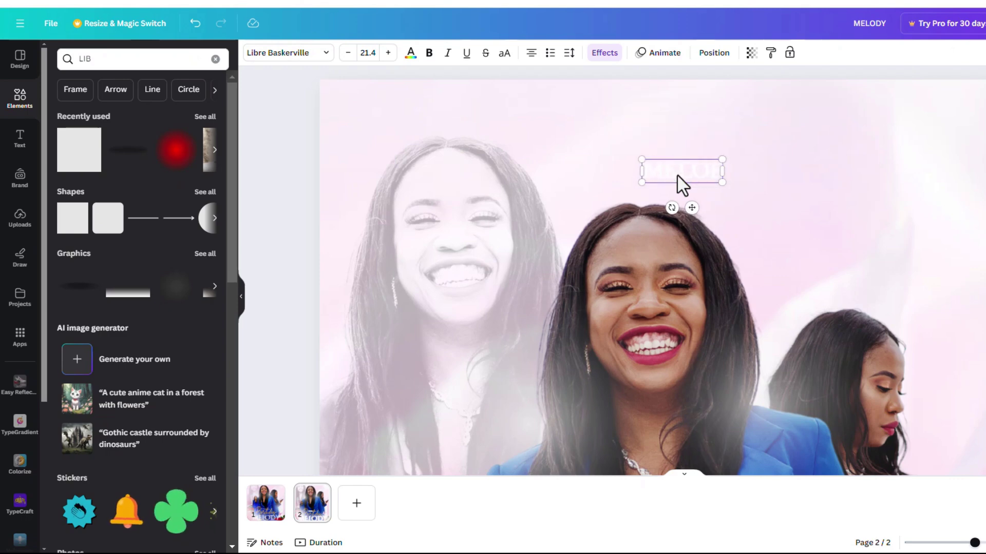
type("Y")
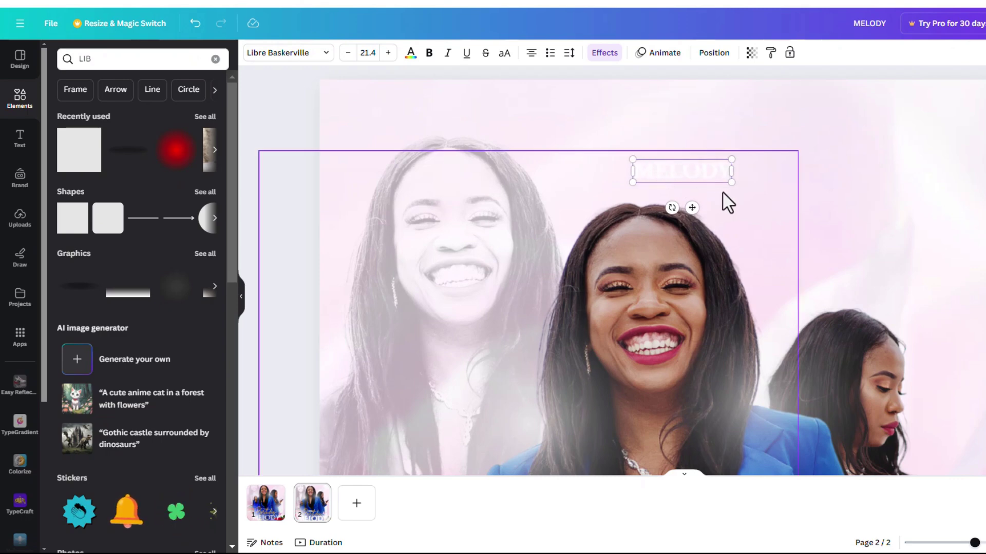
- Widen the small name text's box, increase its letter spacing strongly and centre it above the main portrait's head
left_click_drag(731, 171, 931, 181)
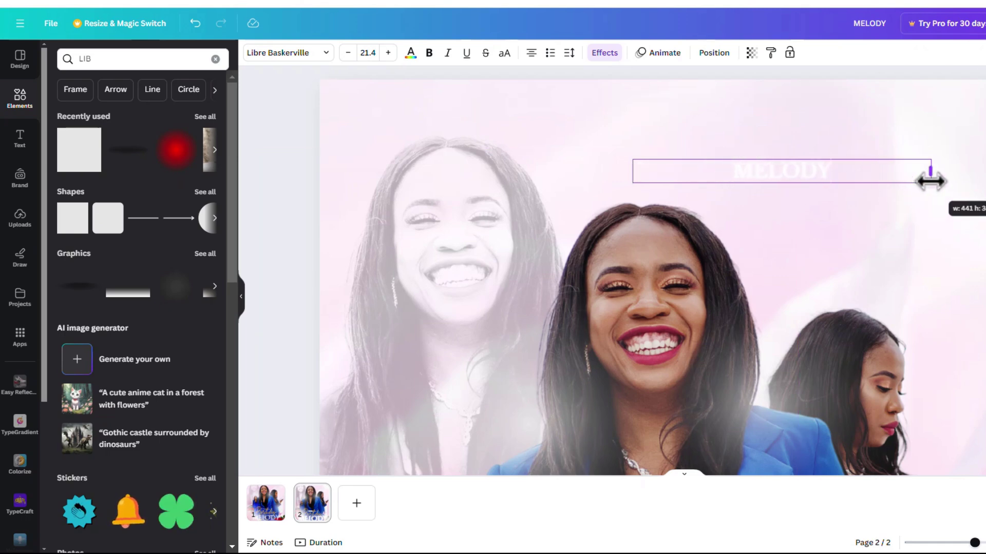
left_click(569, 56)
left_click_drag(592, 98, 778, 121)
left_click(929, 144)
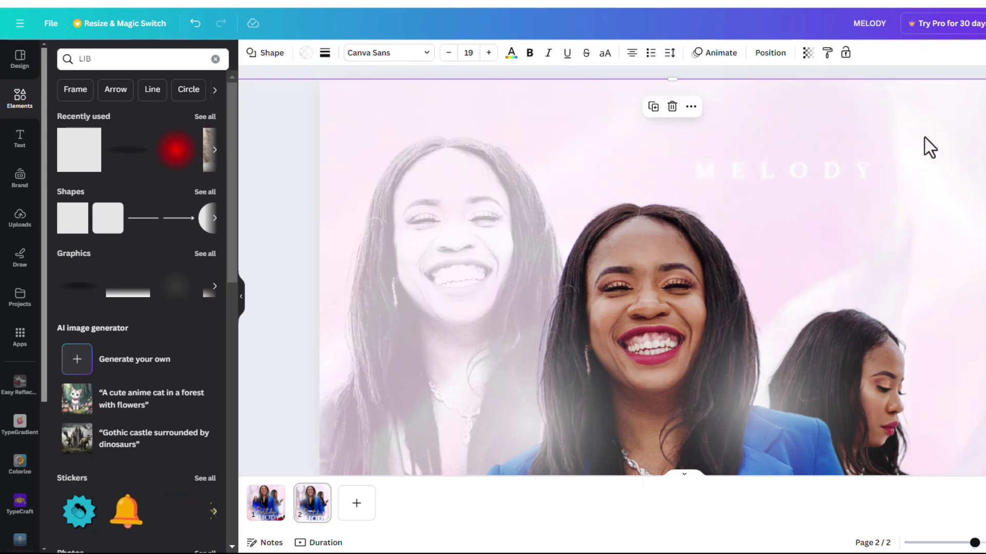
left_click_drag(808, 181, 710, 153)
- Lower the white gradient's transparency to 15 so the page's upper background looks less washed out
left_click(940, 125)
left_click(937, 123)
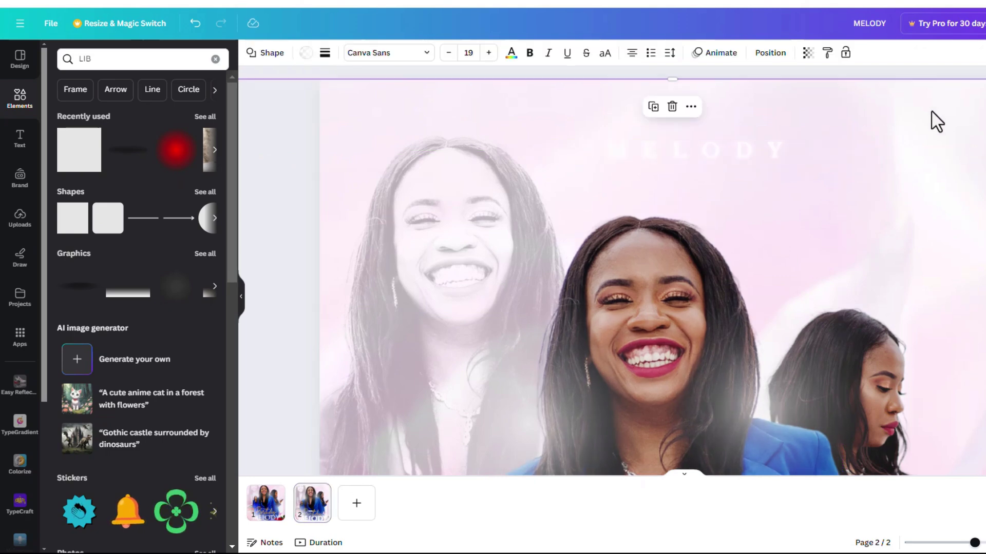
left_click(808, 52)
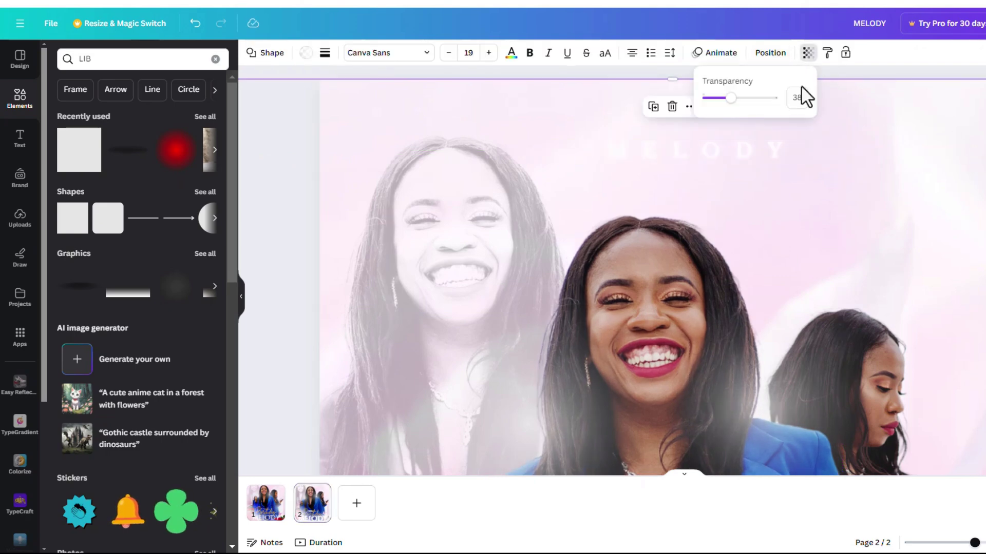
left_click_drag(728, 102, 715, 103)
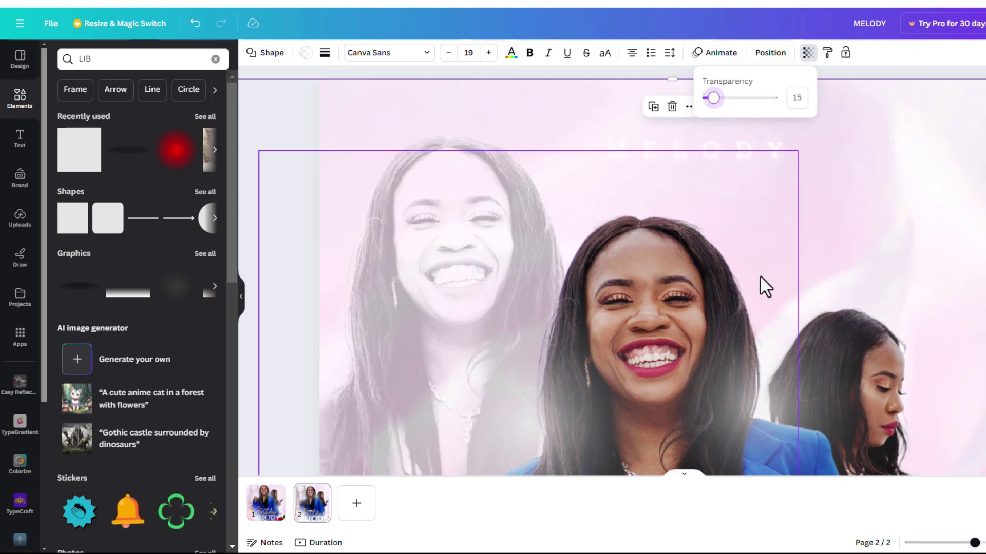
scroll(760, 275, "down", 5)
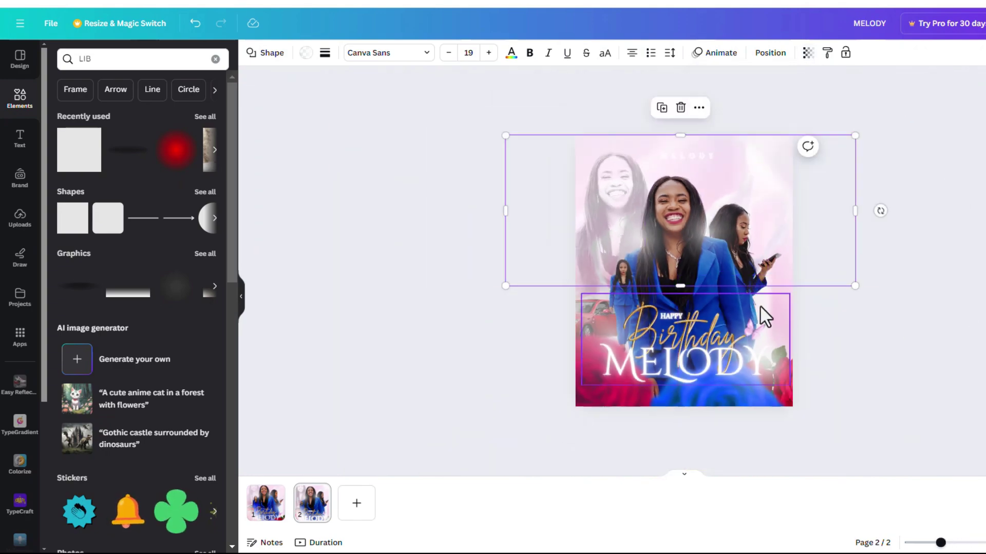
- Select the main portrait's layer beneath the glows and raise its vibrance to 72
scroll(755, 294, "up", 4)
left_click(695, 208)
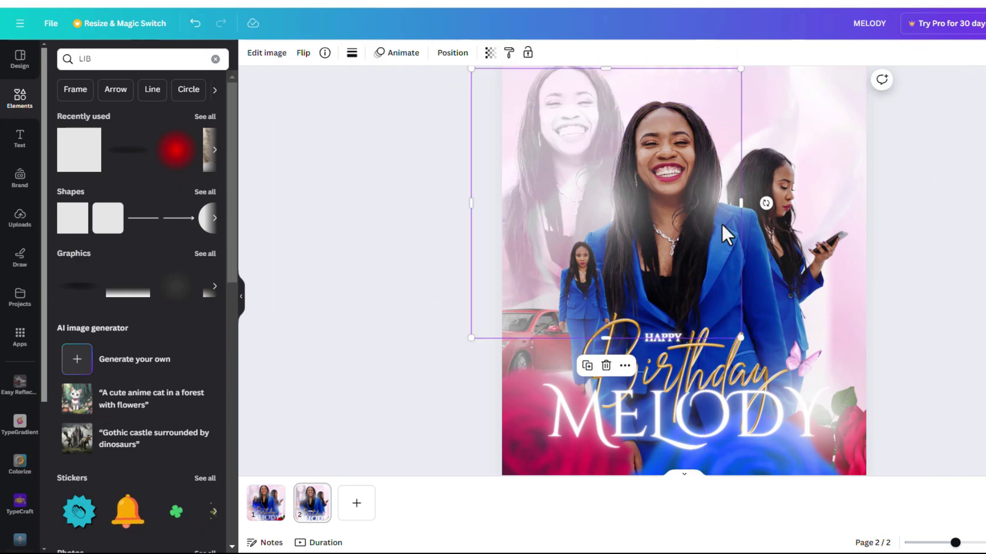
left_click(256, 56)
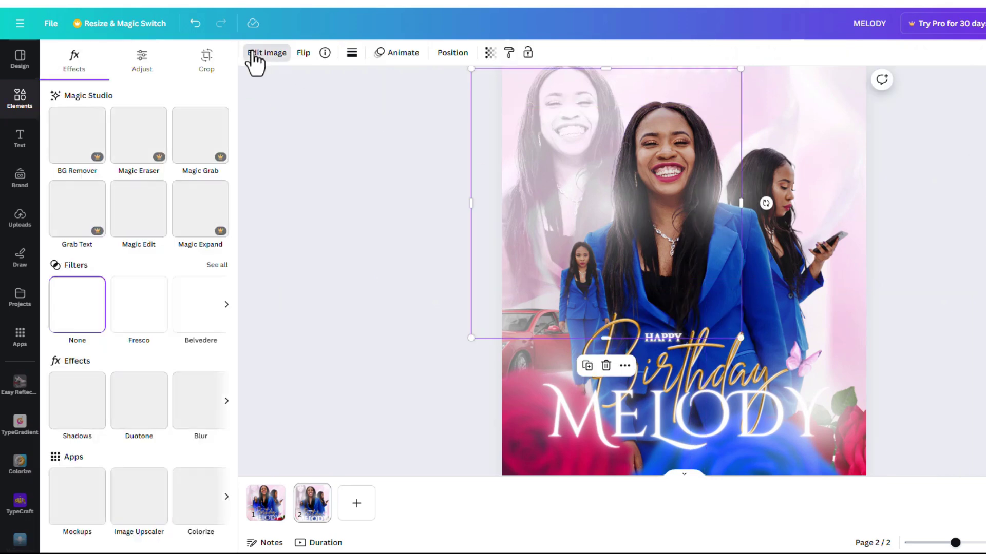
left_click(452, 67)
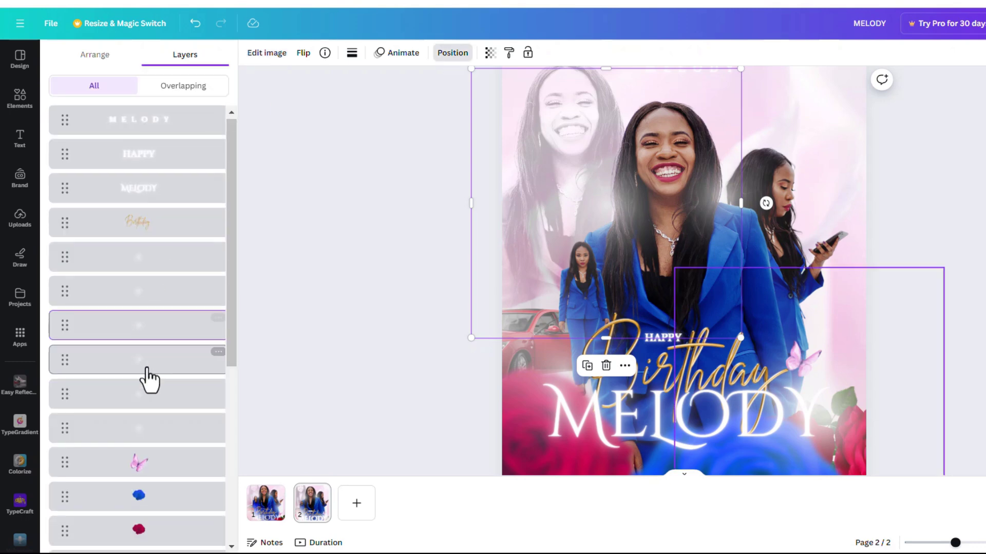
scroll(154, 411, "down", 5)
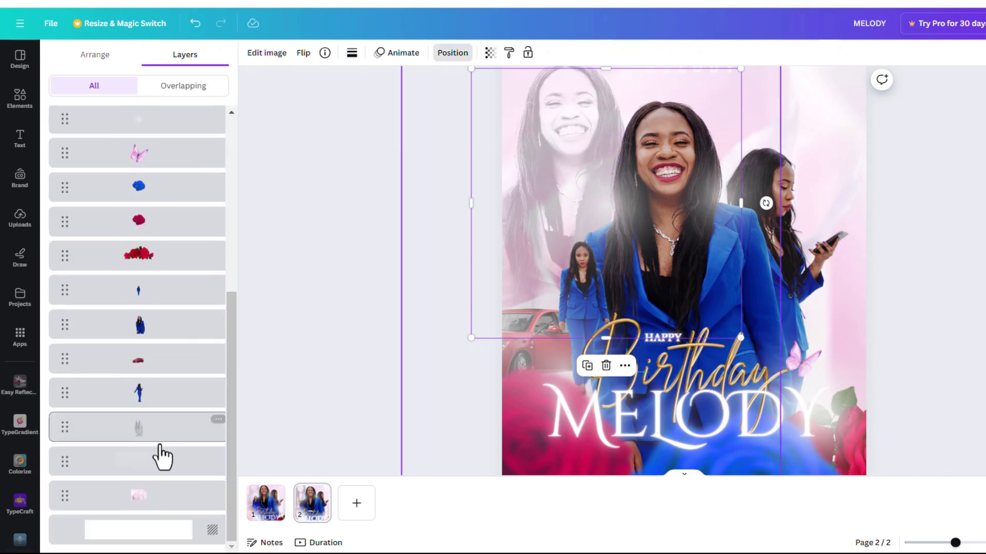
left_click(154, 339)
left_click(264, 52)
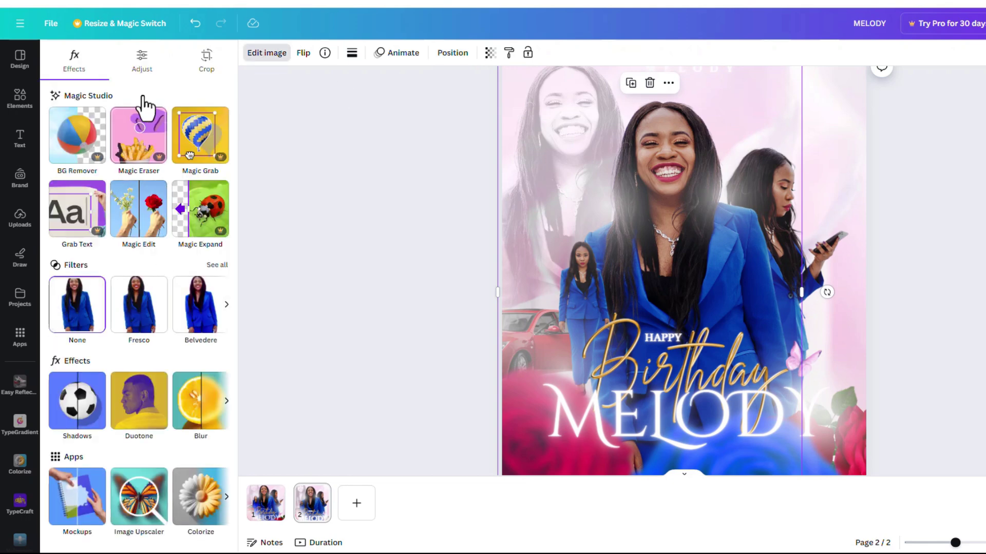
left_click(146, 62)
scroll(154, 310, "down", 6)
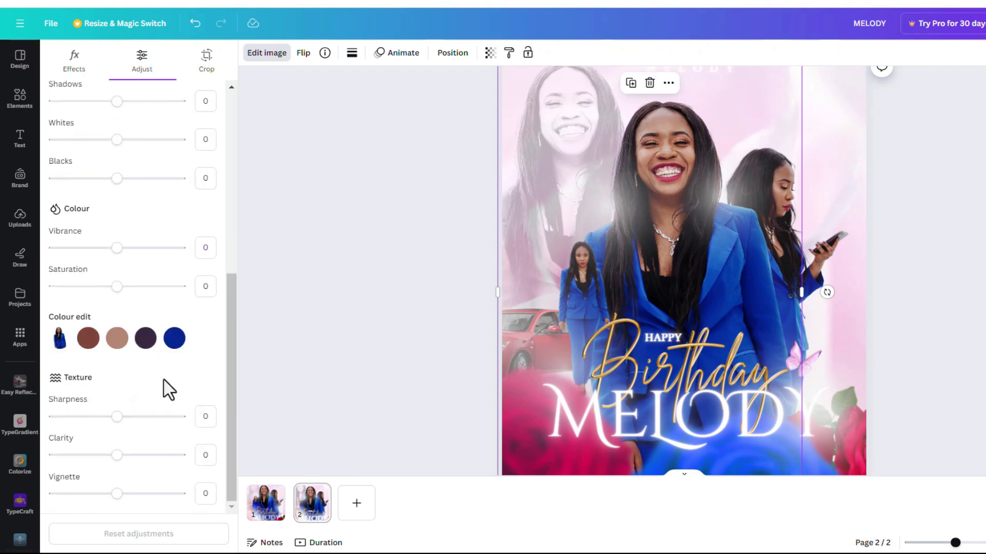
left_click_drag(117, 247, 168, 267)
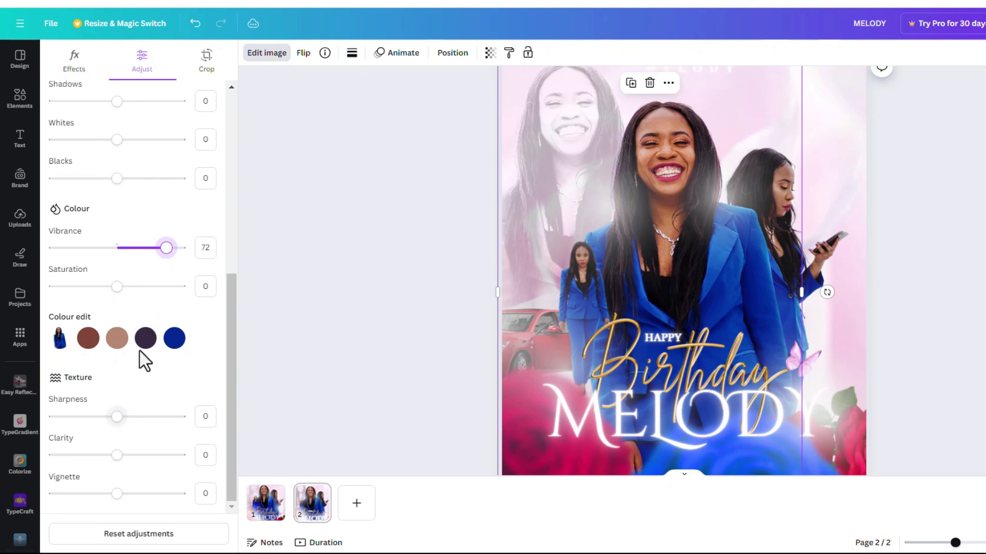
- Set the main portrait's sharpness to 18
scroll(161, 272, "up", 1)
scroll(136, 401, "down", 1)
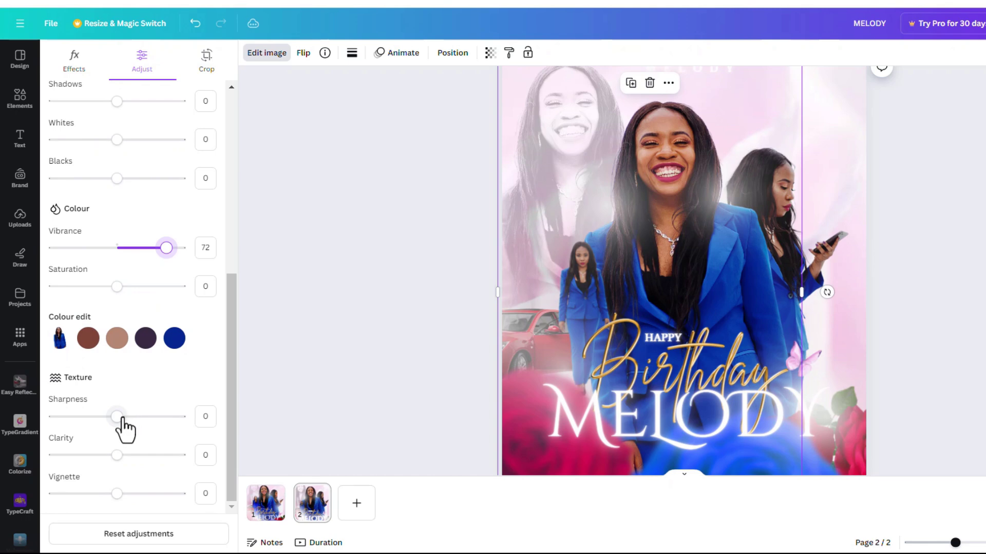
left_click_drag(122, 418, 129, 418)
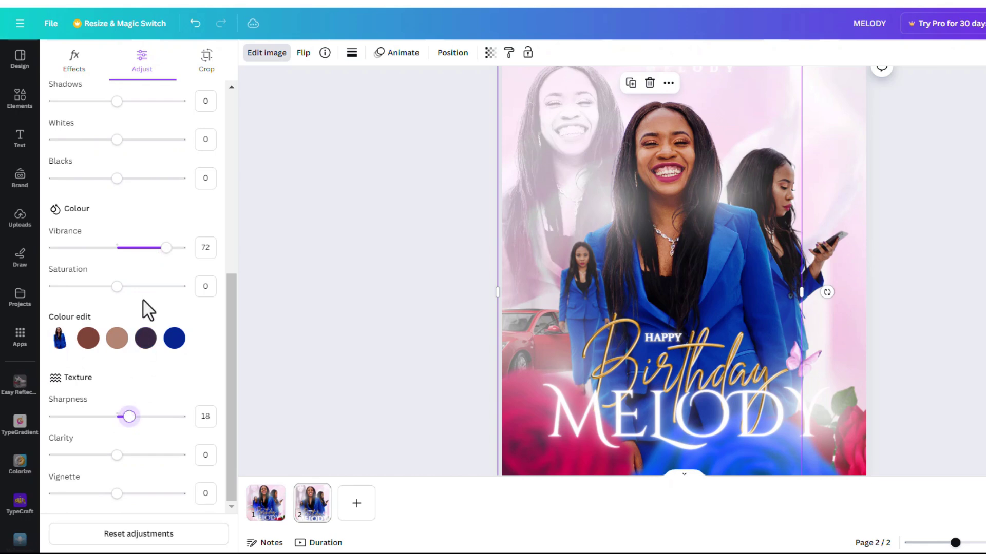
scroll(144, 301, "up", 1)
scroll(146, 298, "up", 2)
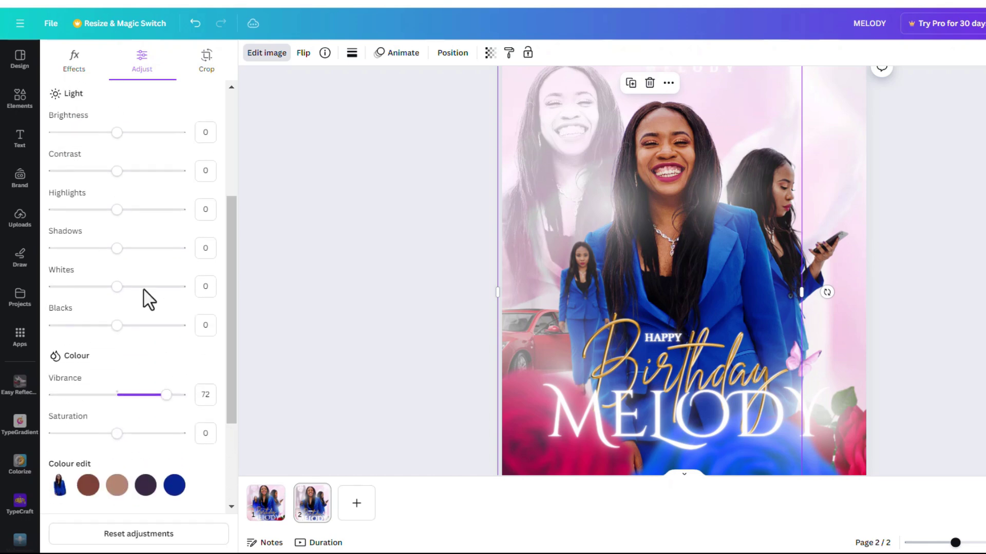
- Set the main portrait's shadows to 48 and its contrast to 11
scroll(143, 292, "up", 1)
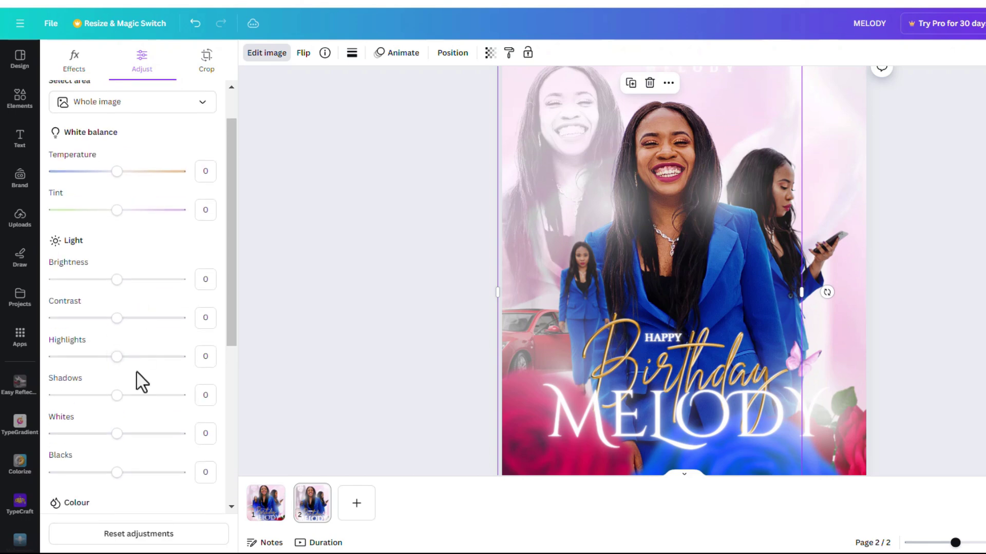
scroll(129, 396, "down", 1)
left_click_drag(117, 322, 117, 292)
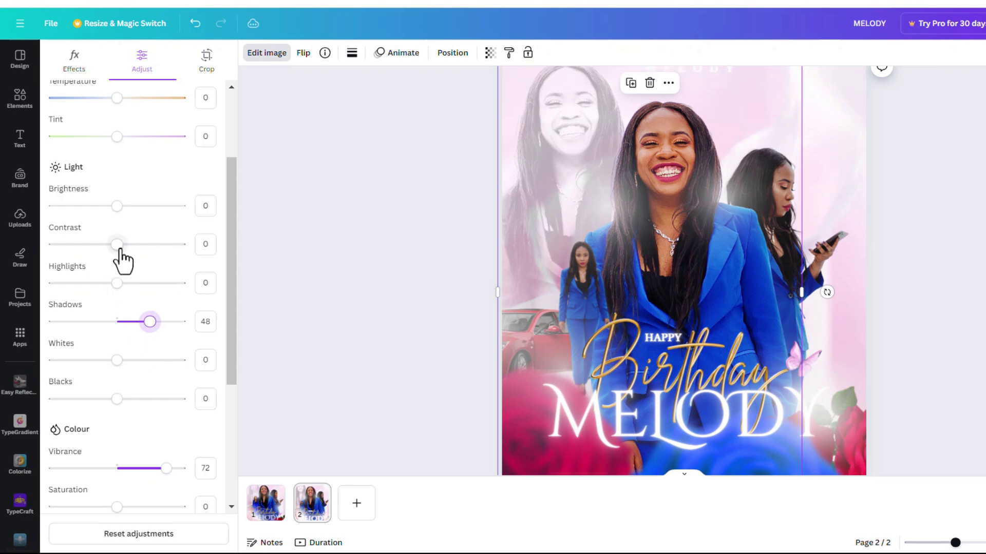
left_click_drag(118, 245, 124, 245)
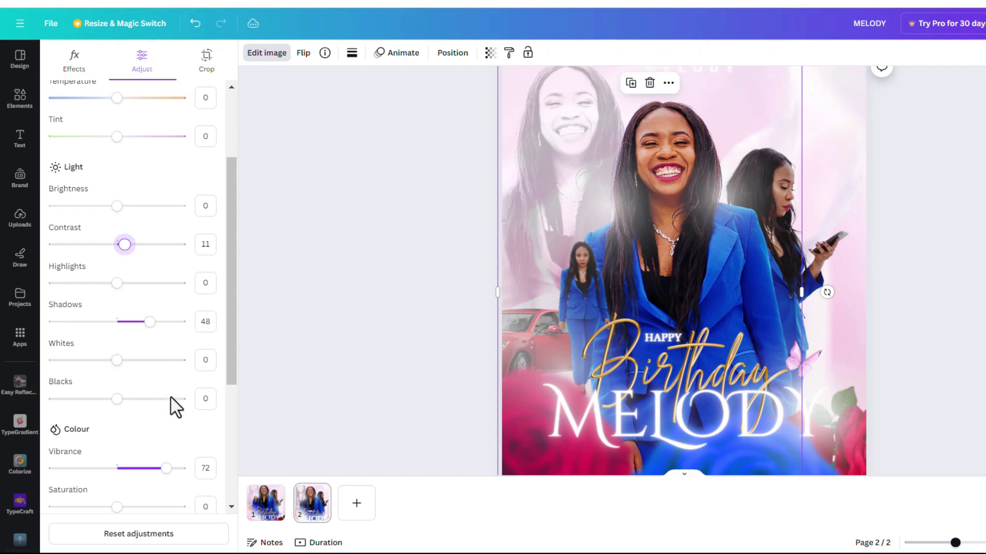
scroll(176, 408, "down", 3)
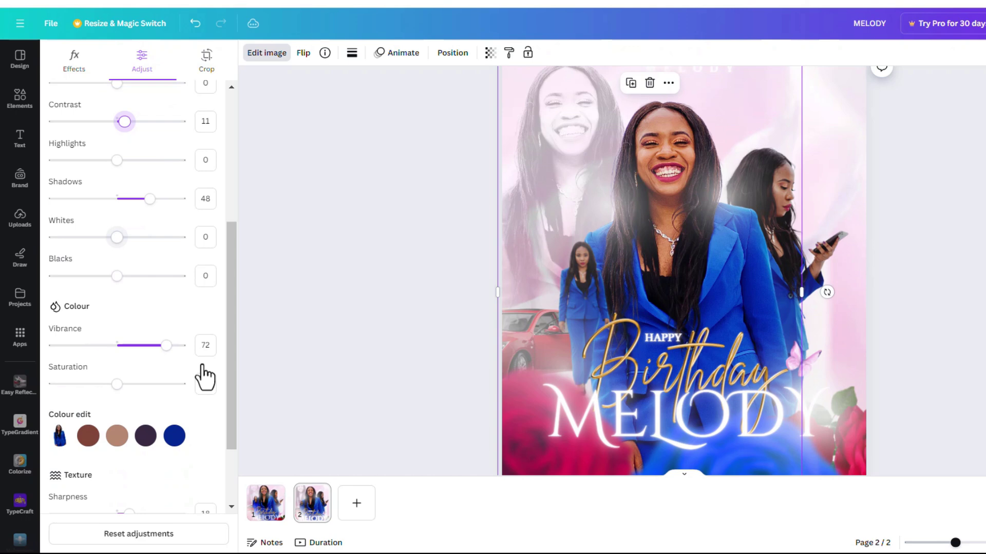
- Copy the main portrait's style onto the small standing portrait and the portrait holding the phone
left_click(509, 53)
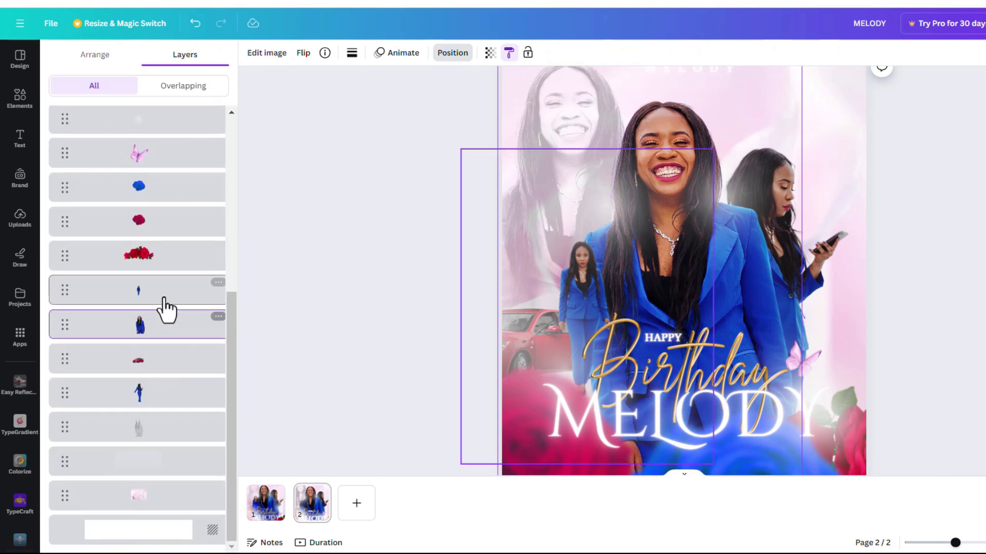
left_click(163, 299)
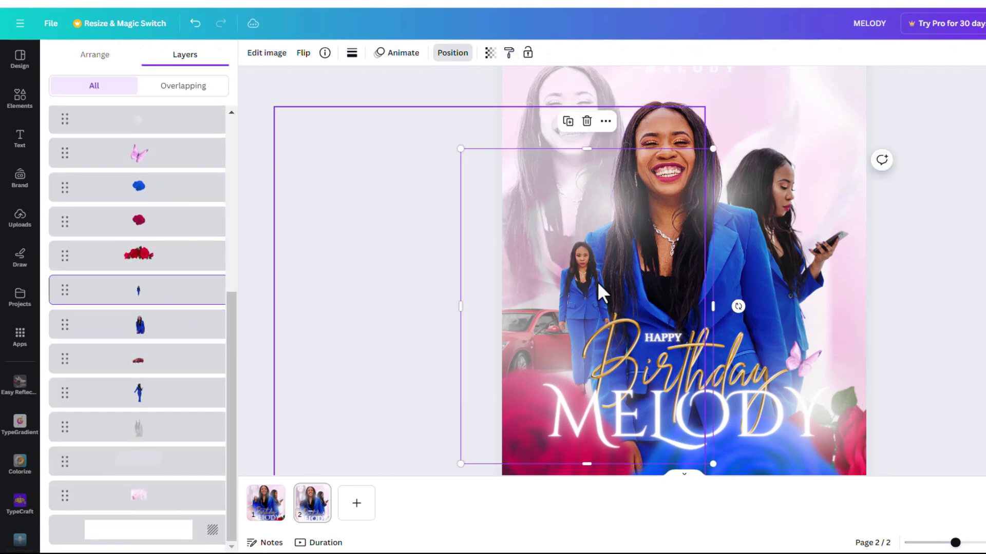
left_click(167, 328)
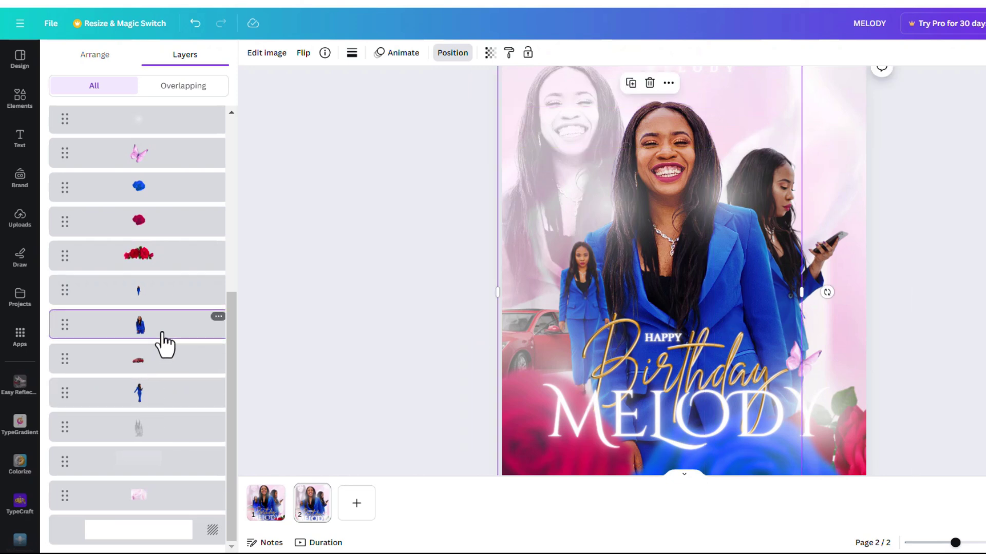
right_click(174, 331)
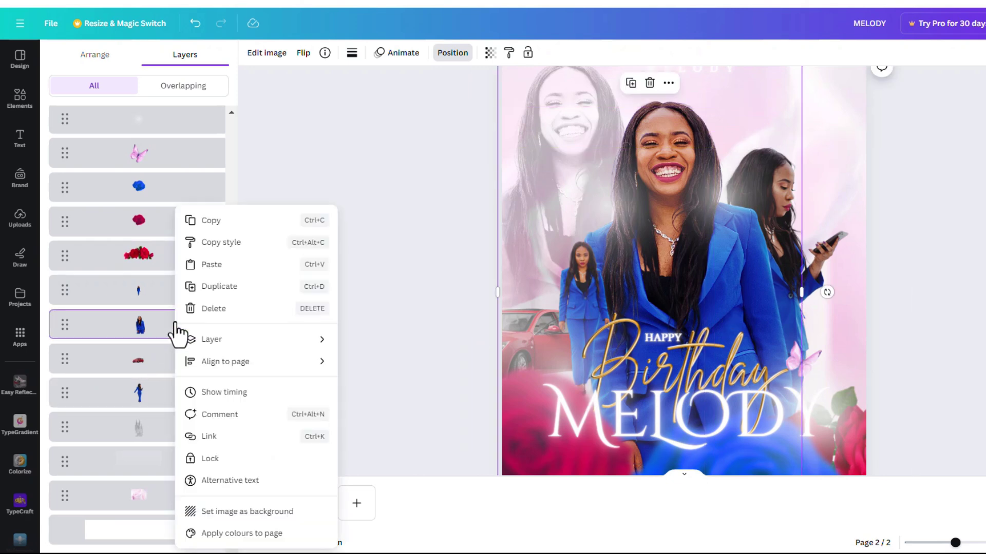
left_click(244, 242)
left_click(134, 396)
left_click(88, 264)
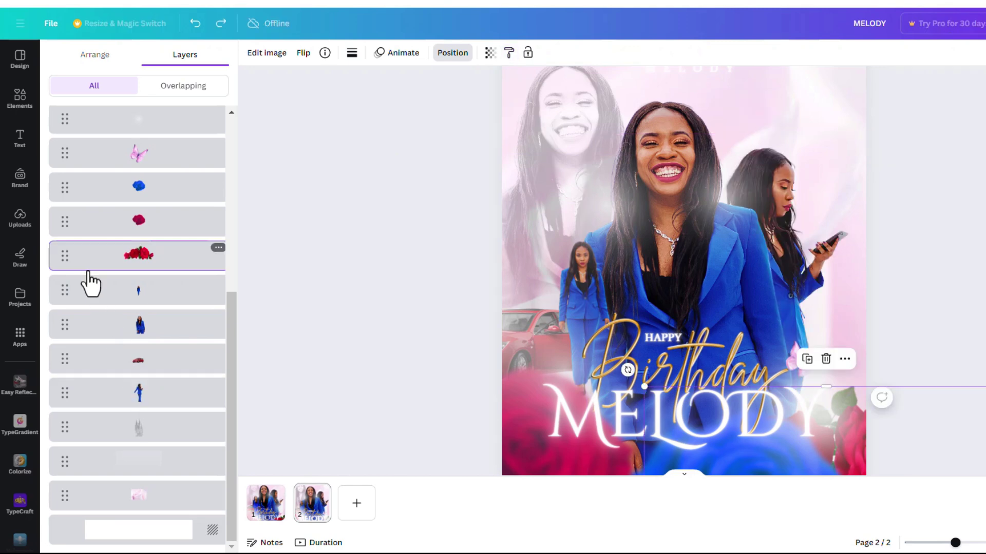
- Move the large white glow at the page's left edge inward over the small and main portraits
scroll(879, 259, "up", 1)
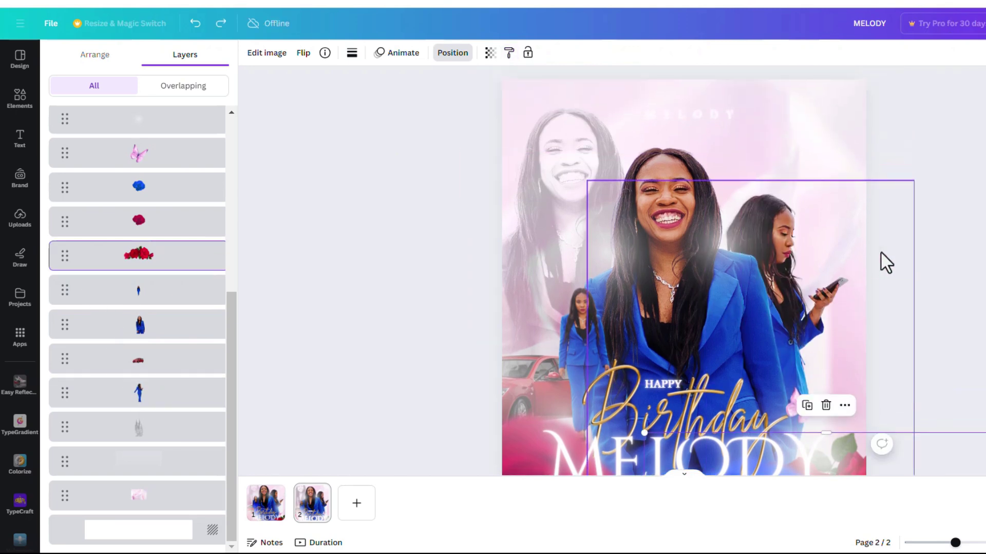
left_click(923, 235)
scroll(916, 226, "down", 3)
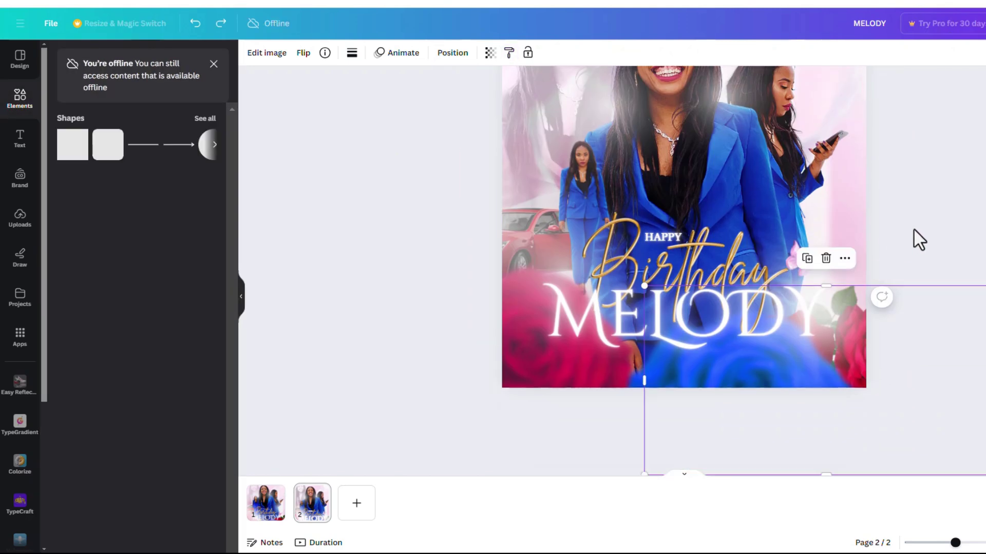
scroll(508, 208, "up", 1)
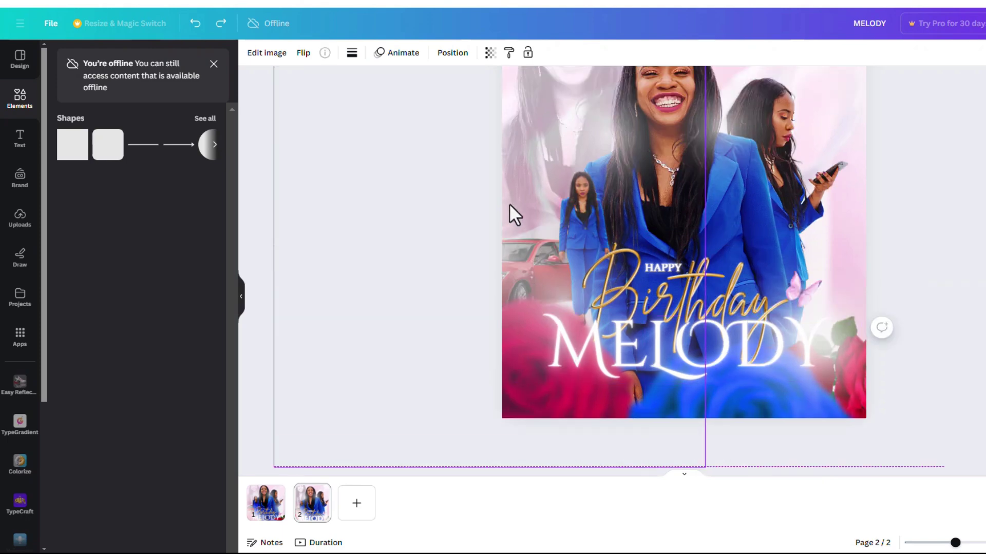
left_click(508, 206)
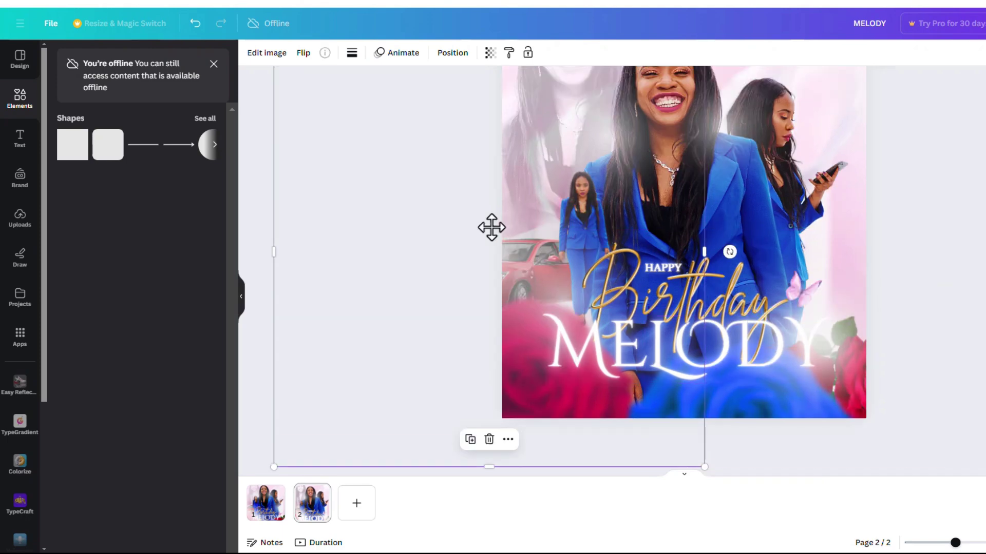
scroll(491, 226, "down", 1)
left_click_drag(491, 227, 615, 222)
scroll(675, 242, "up", 2)
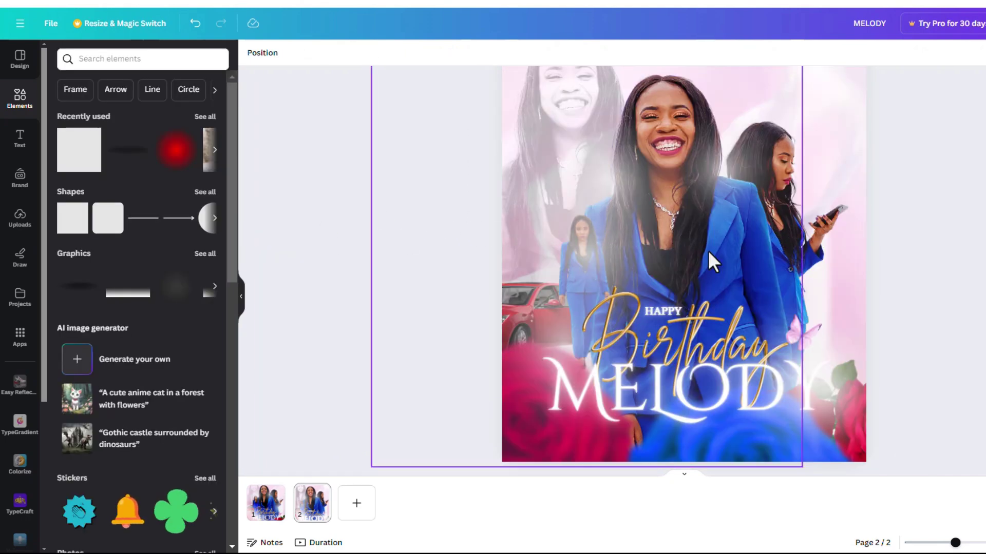
scroll(704, 264, "up", 2)
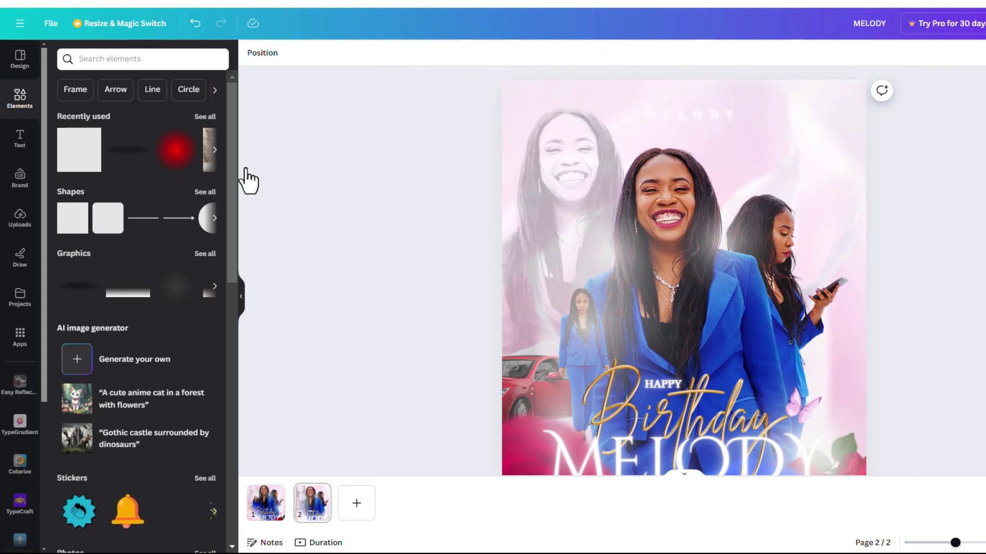
- Set the transparency of the large glow over the small and main portraits to 20
left_click(262, 53)
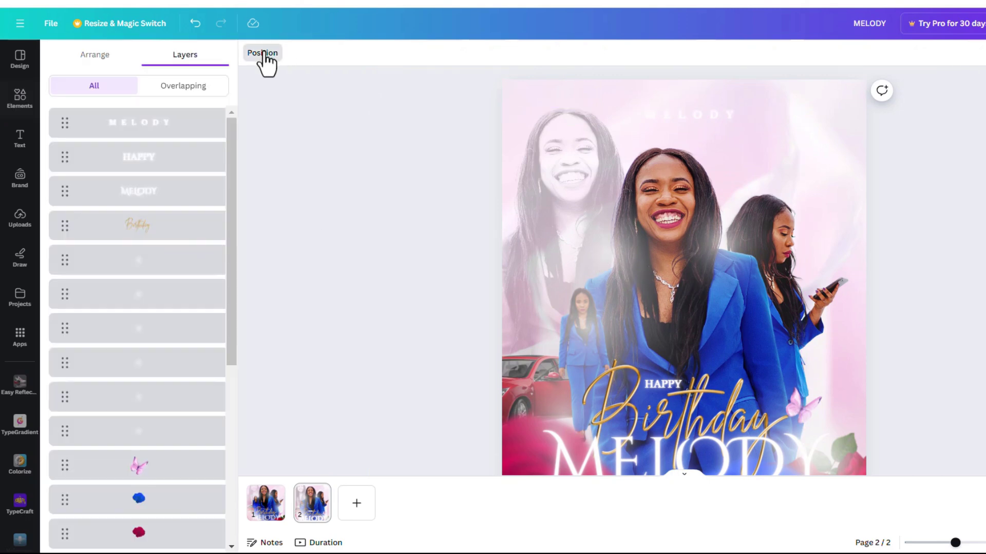
left_click(154, 273)
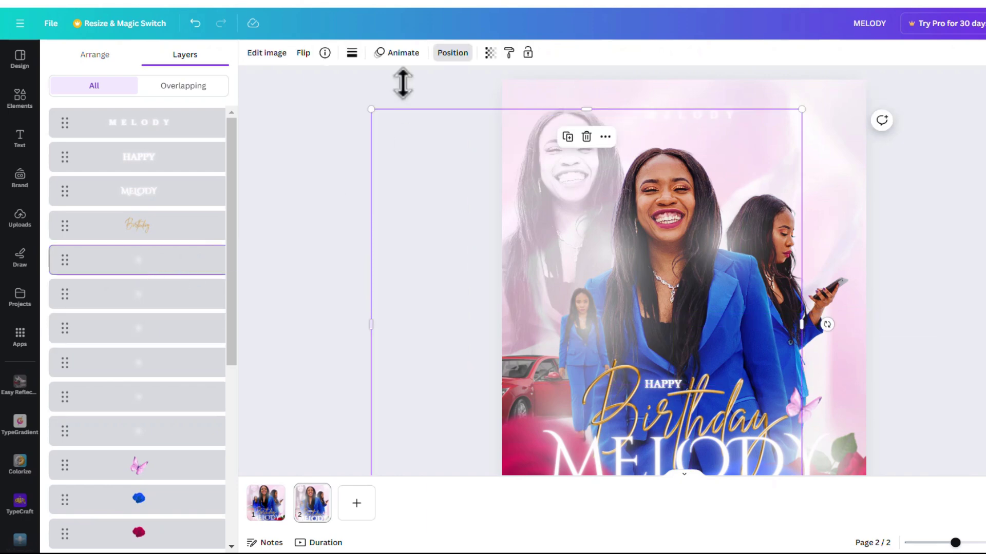
left_click(490, 52)
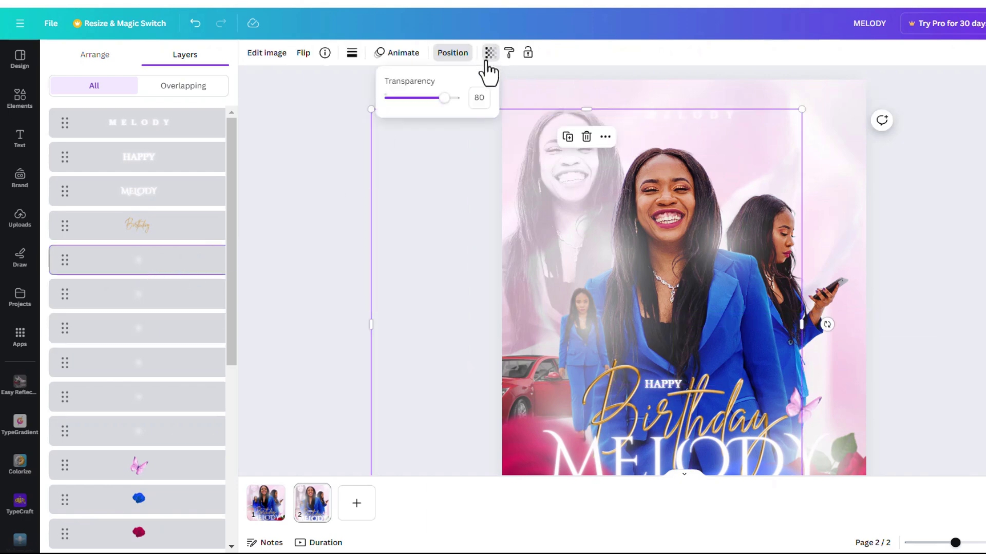
left_click_drag(458, 97, 401, 117)
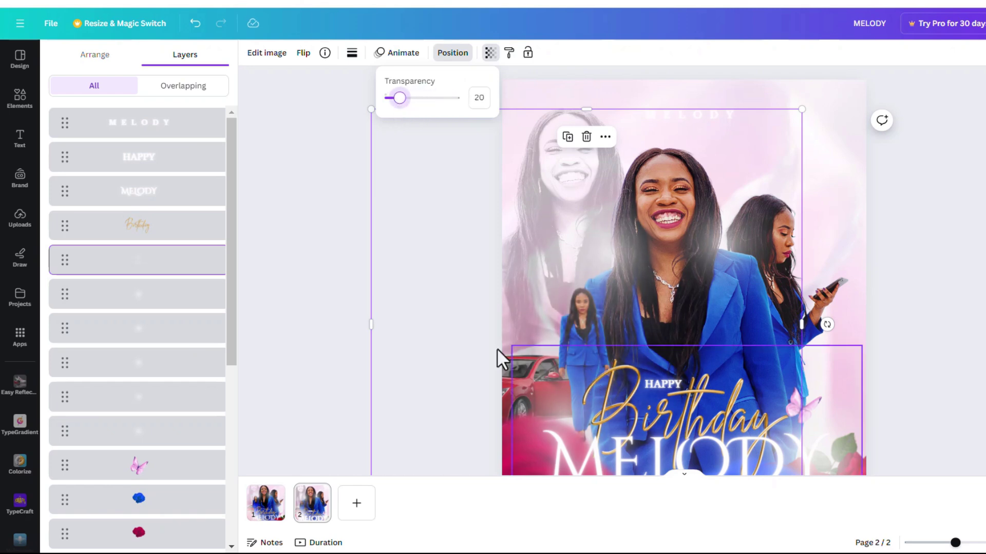
- Find the glow covering the page's upper left and main portrait and set its transparency to 49
left_click(163, 316)
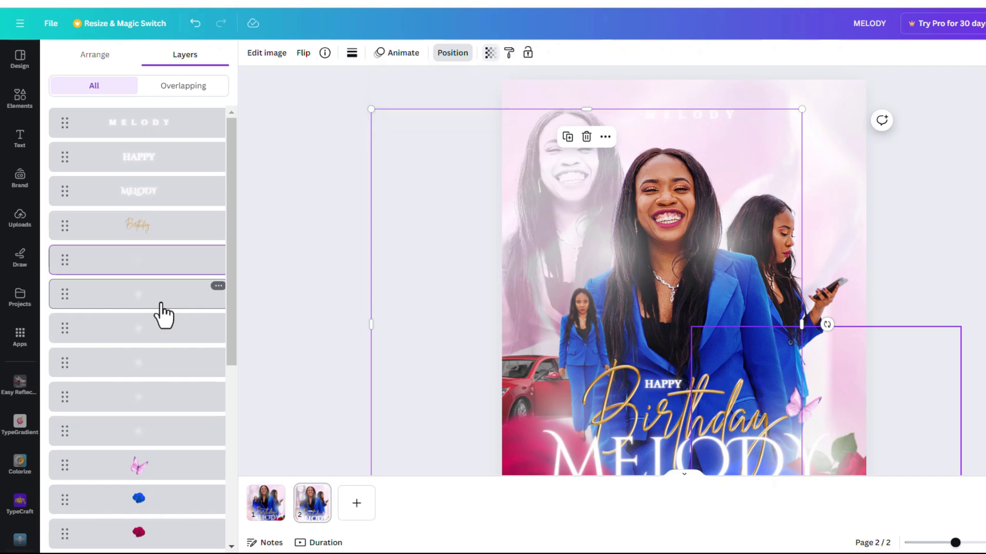
left_click(161, 305)
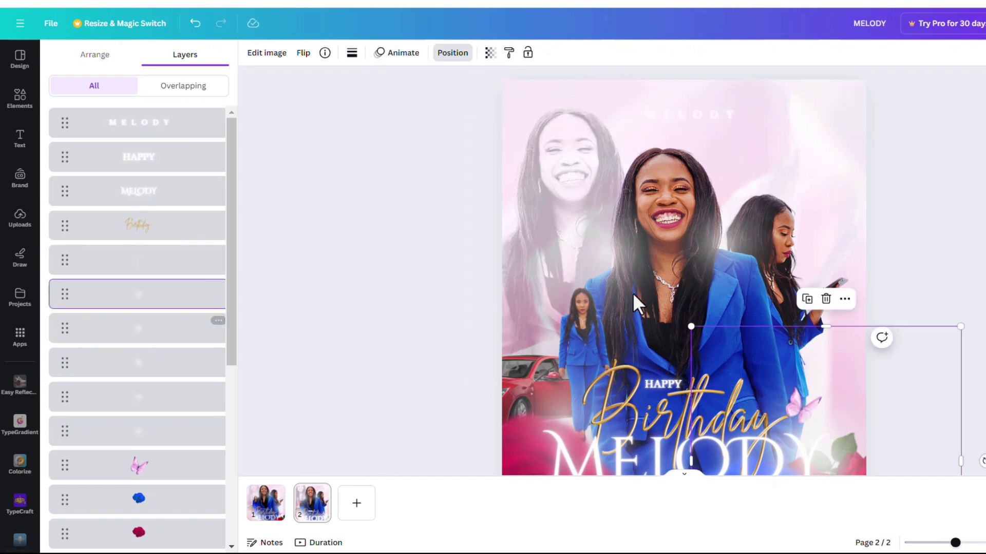
scroll(633, 298, "down", 2)
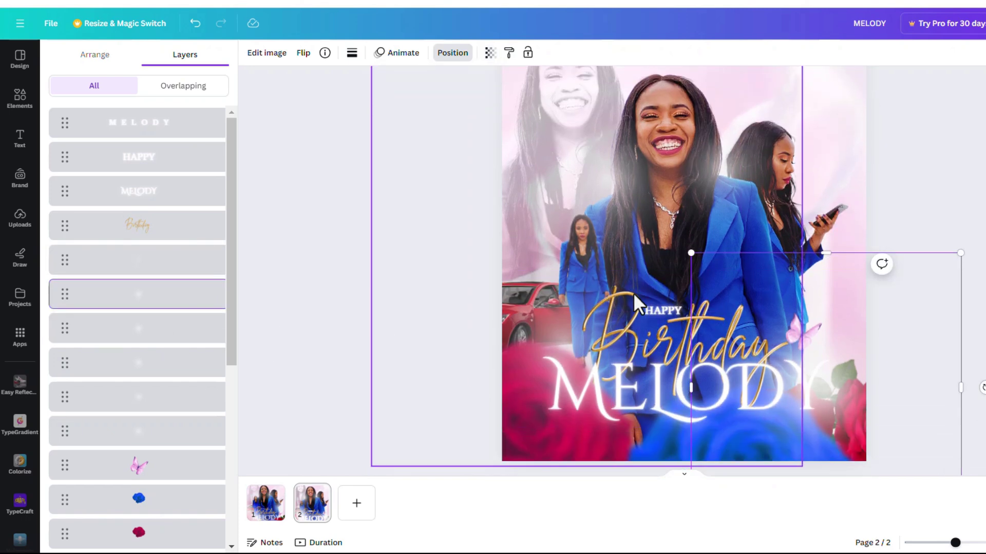
left_click(145, 336)
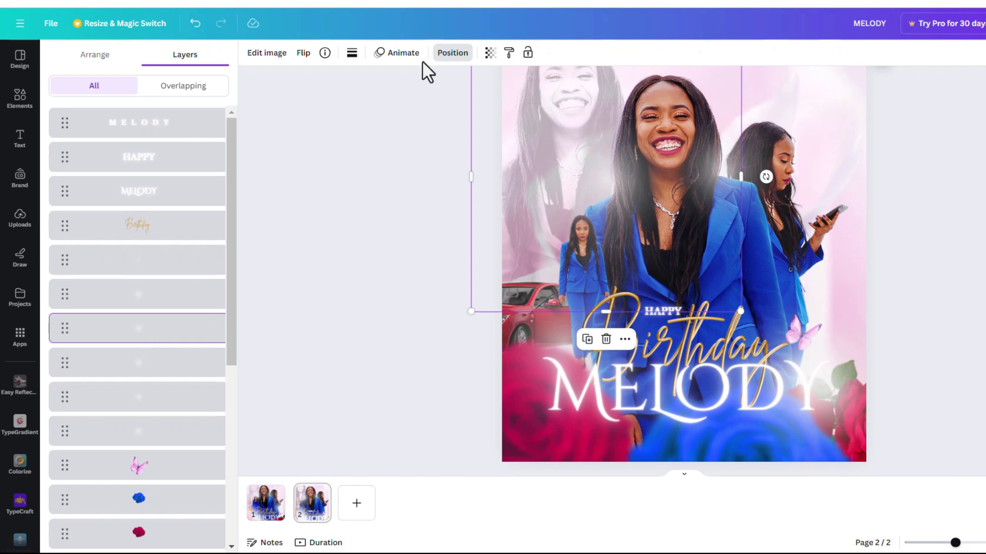
left_click(491, 54)
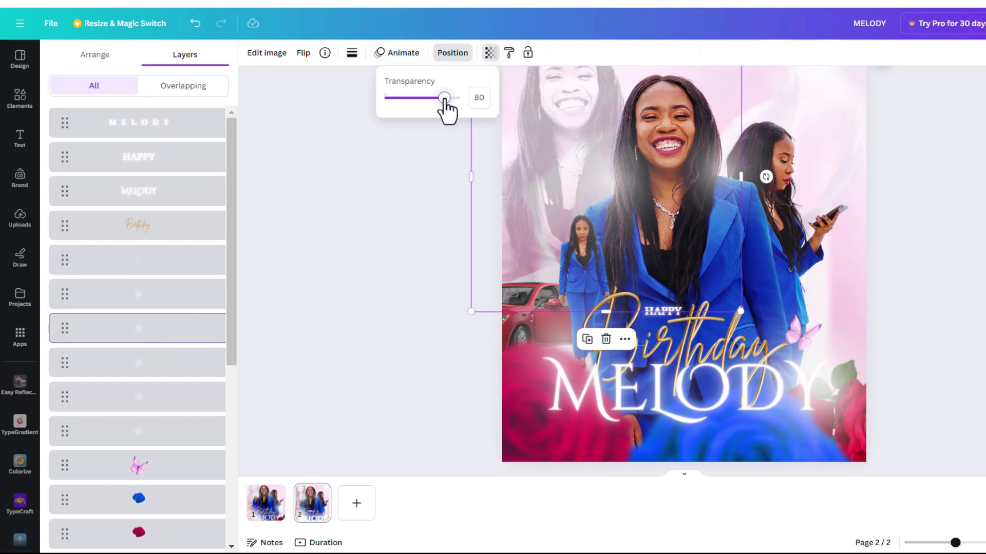
left_click_drag(444, 100, 424, 116)
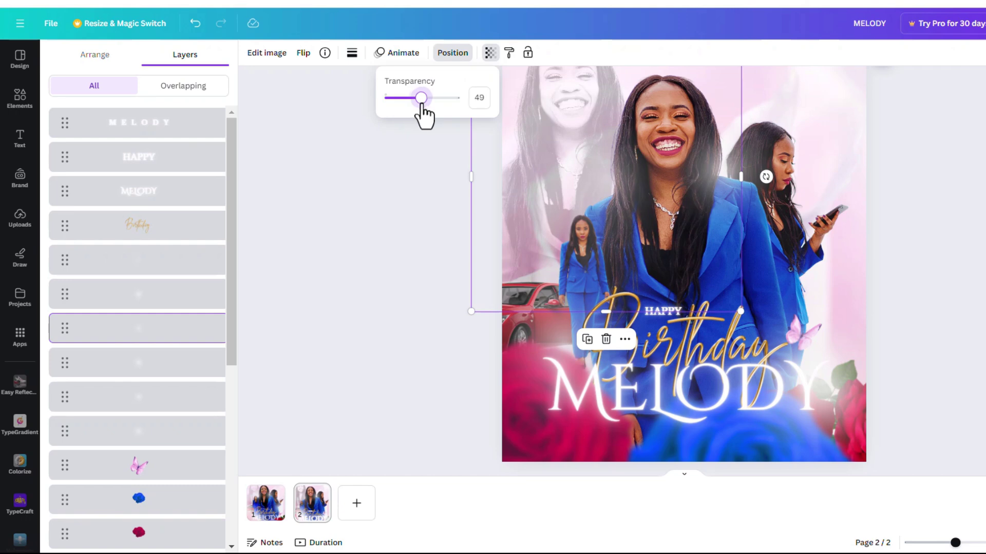
- Set the transparency of the glow over the small standing portrait and lower left of the page to 42
left_click(164, 363)
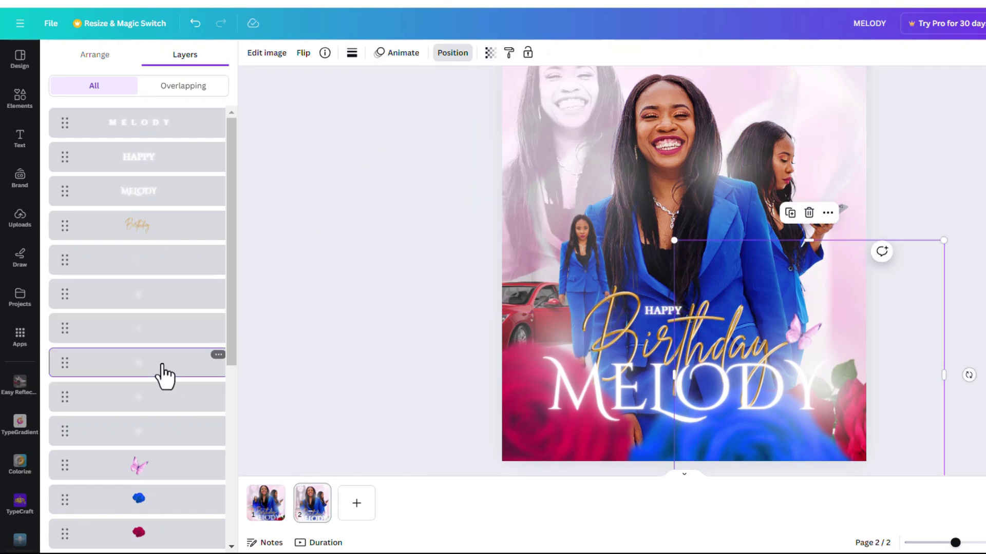
left_click(155, 414)
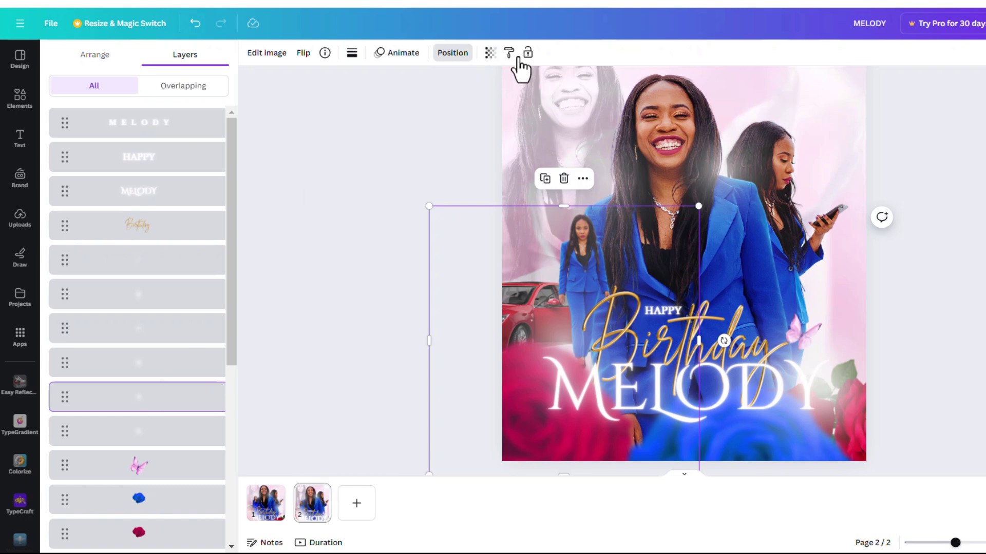
left_click(490, 52)
left_click_drag(431, 99, 416, 98)
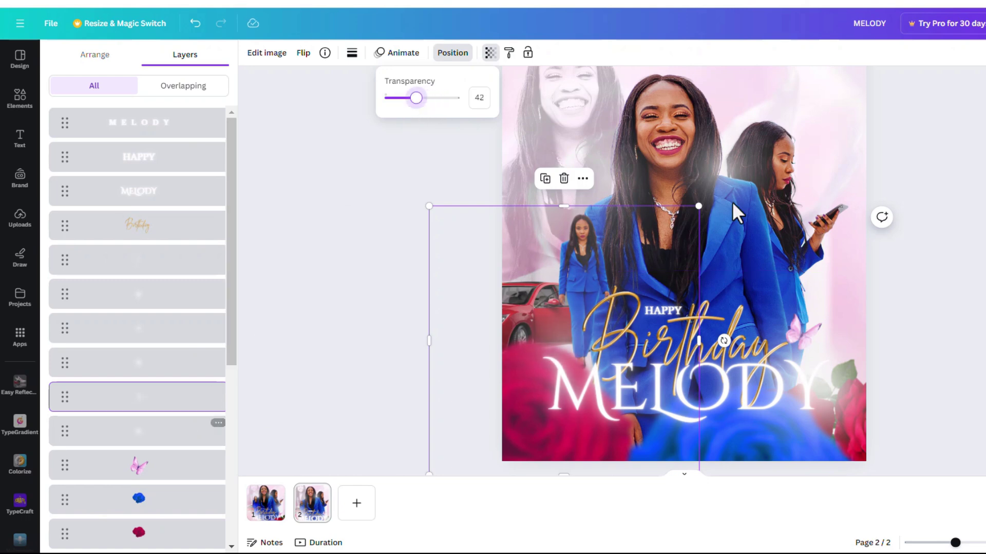
- Set the transparency of the glow between the main portrait's face and the phone-holding portrait to 58
left_click(174, 440)
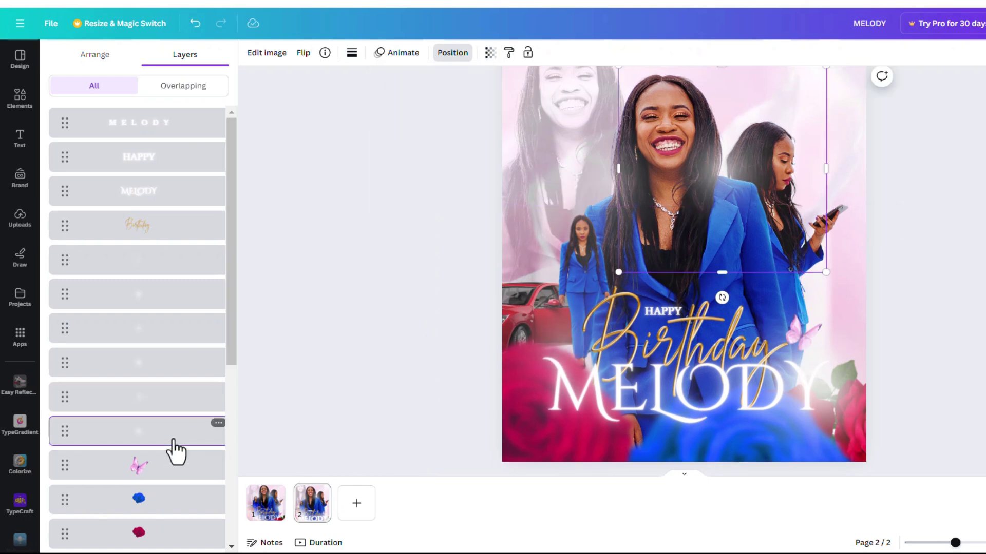
left_click(489, 54)
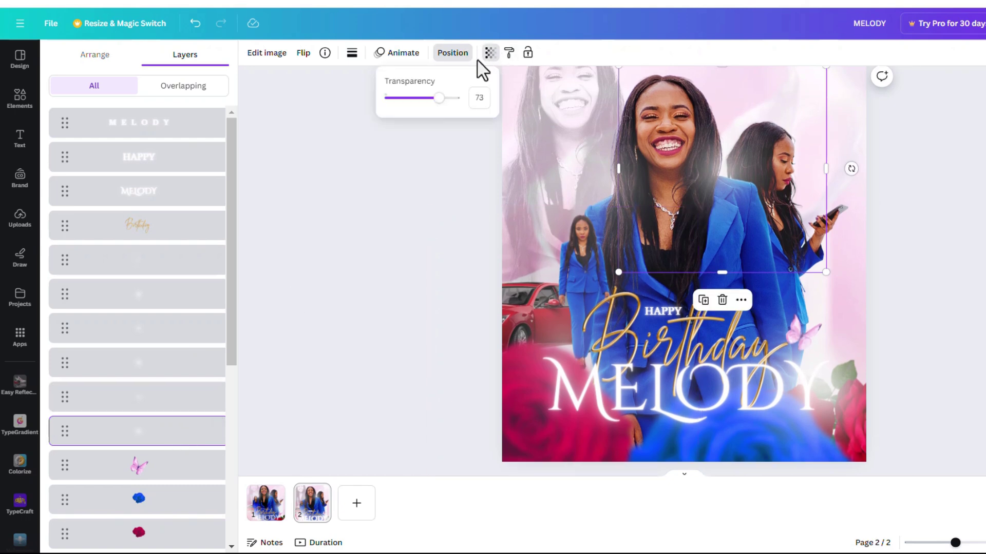
left_click_drag(439, 98, 426, 98)
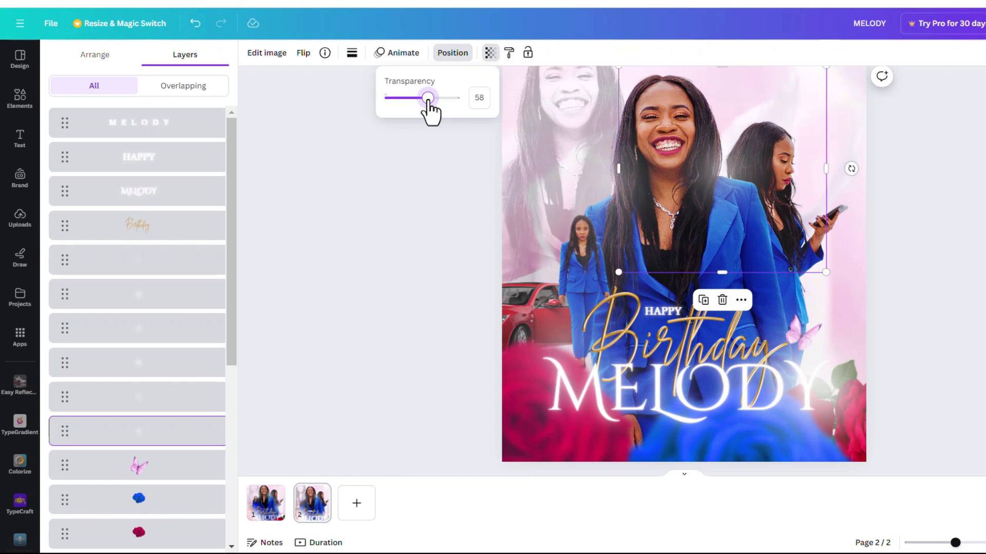
- Scale the large glowing name text down to font size 133
left_click(562, 415)
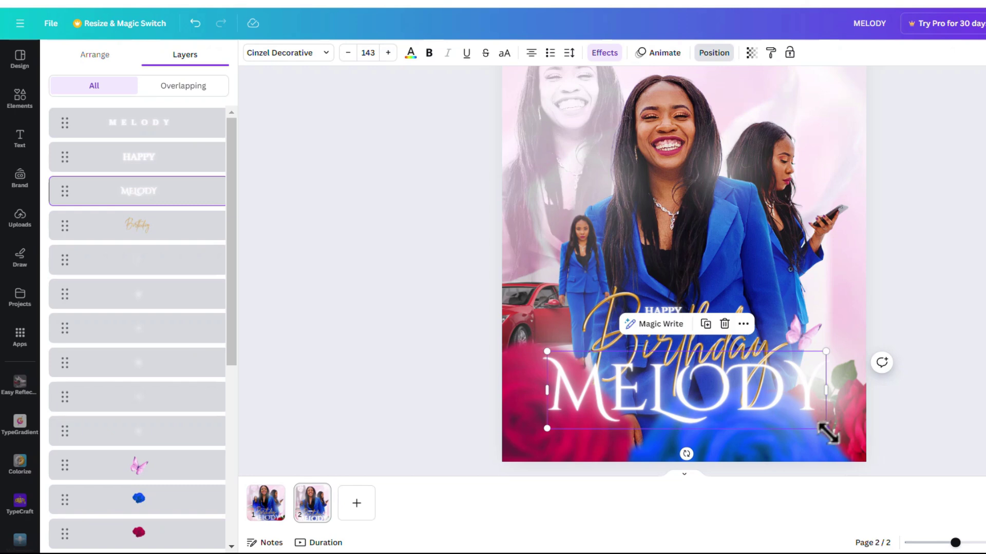
left_click_drag(827, 433, 816, 431)
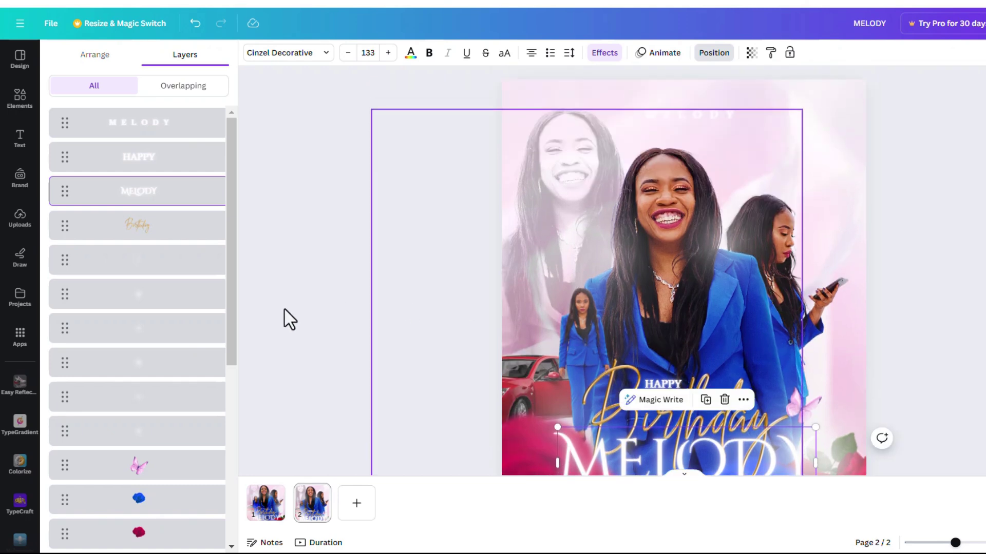
- Move the pink butterfly slightly up so it sits clear above the end of the large name text
scroll(161, 331, "down", 3)
left_click(162, 332)
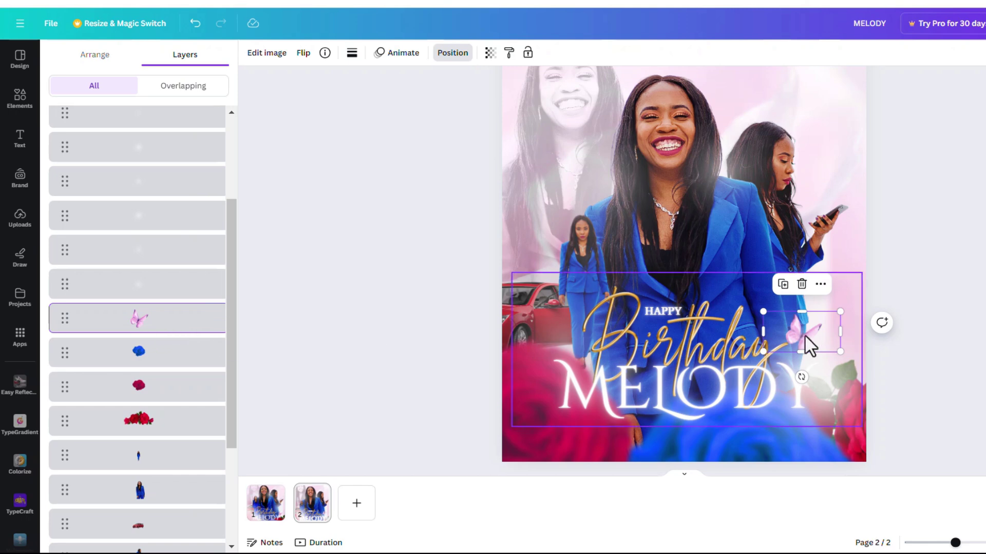
left_click_drag(793, 328, 790, 307)
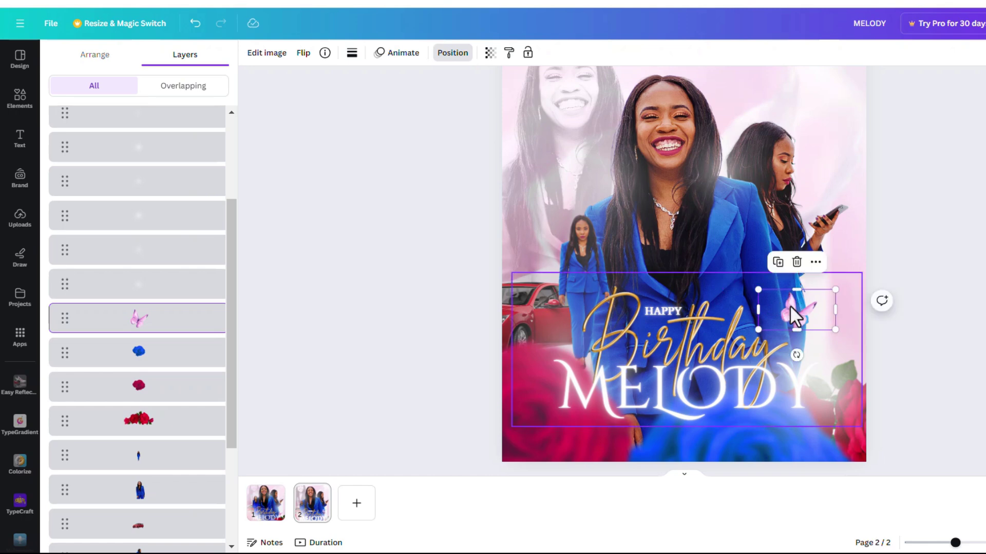
left_click(867, 295)
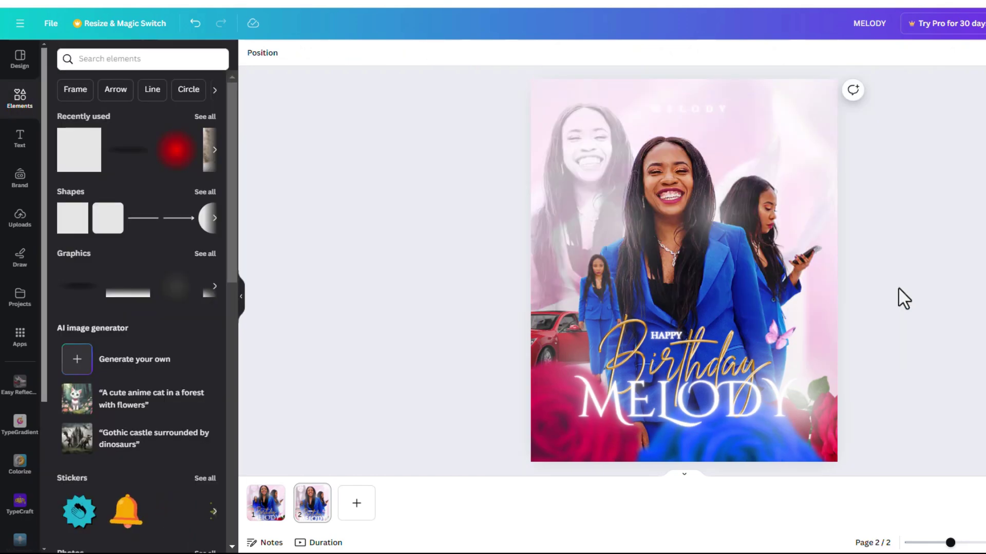